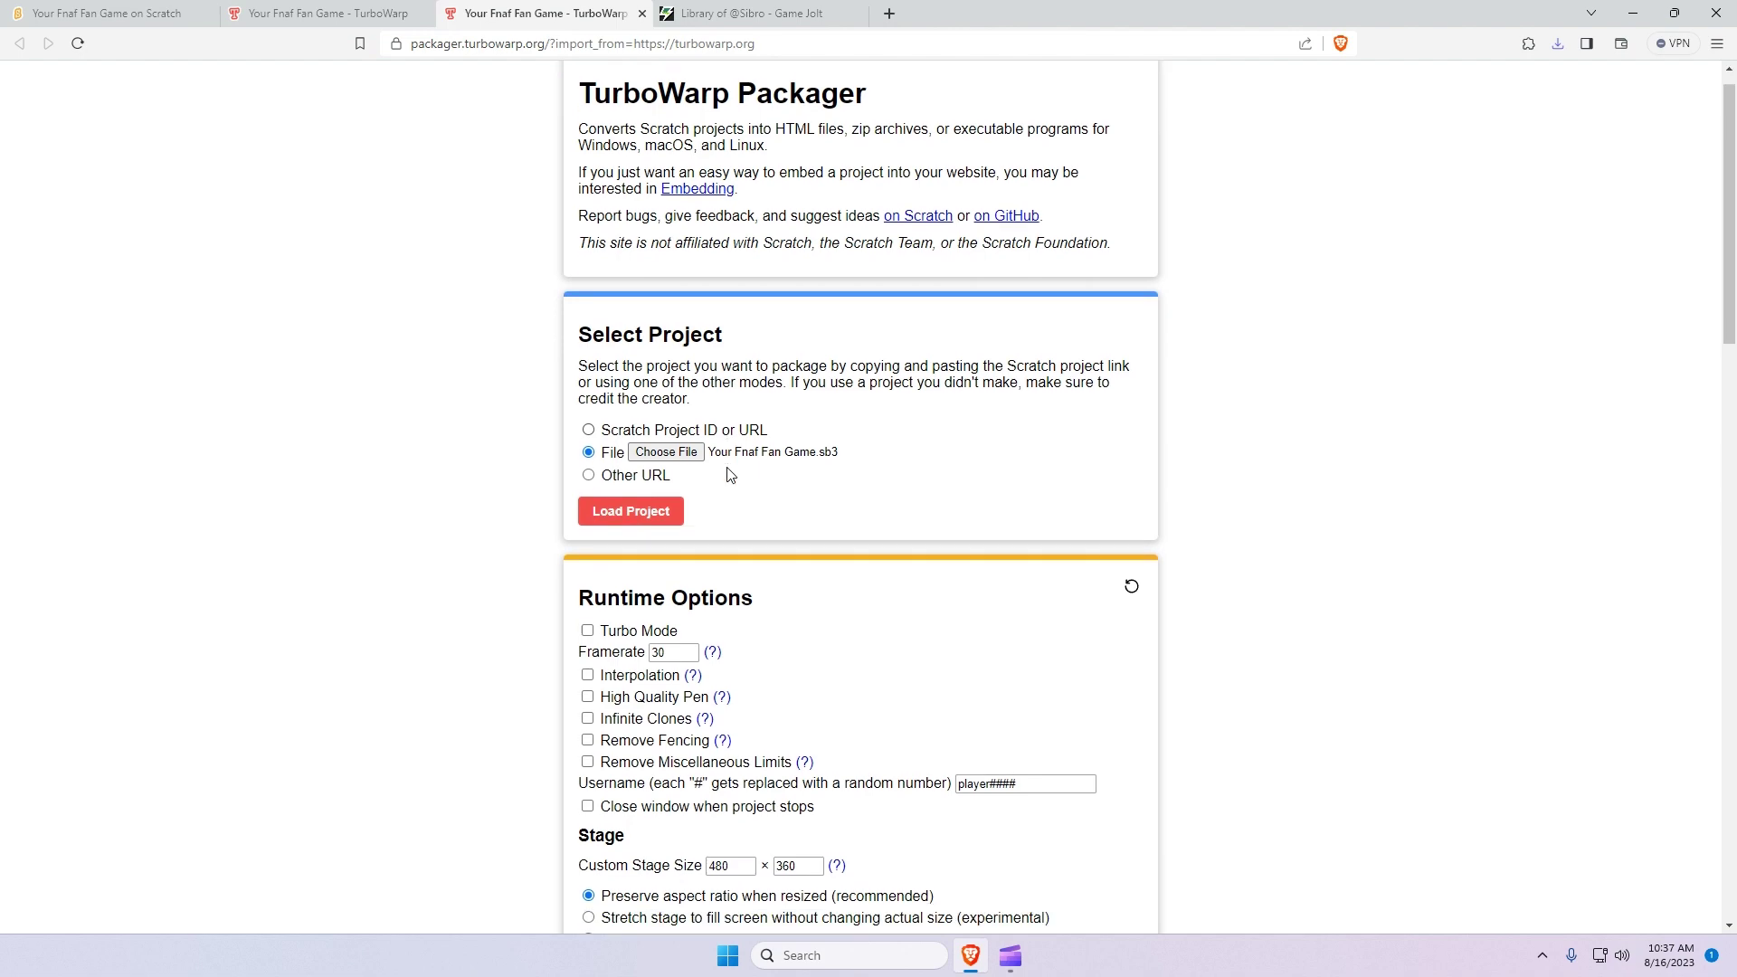
- Package the loaded project as an Electron Windows application (32-bit or 64-bit) and save Your Fnaf Fan Game.zip to Downloads
{"action": "scroll", "coordinate": [530, 510], "scroll_direction": "down", "scroll_amount": 3}
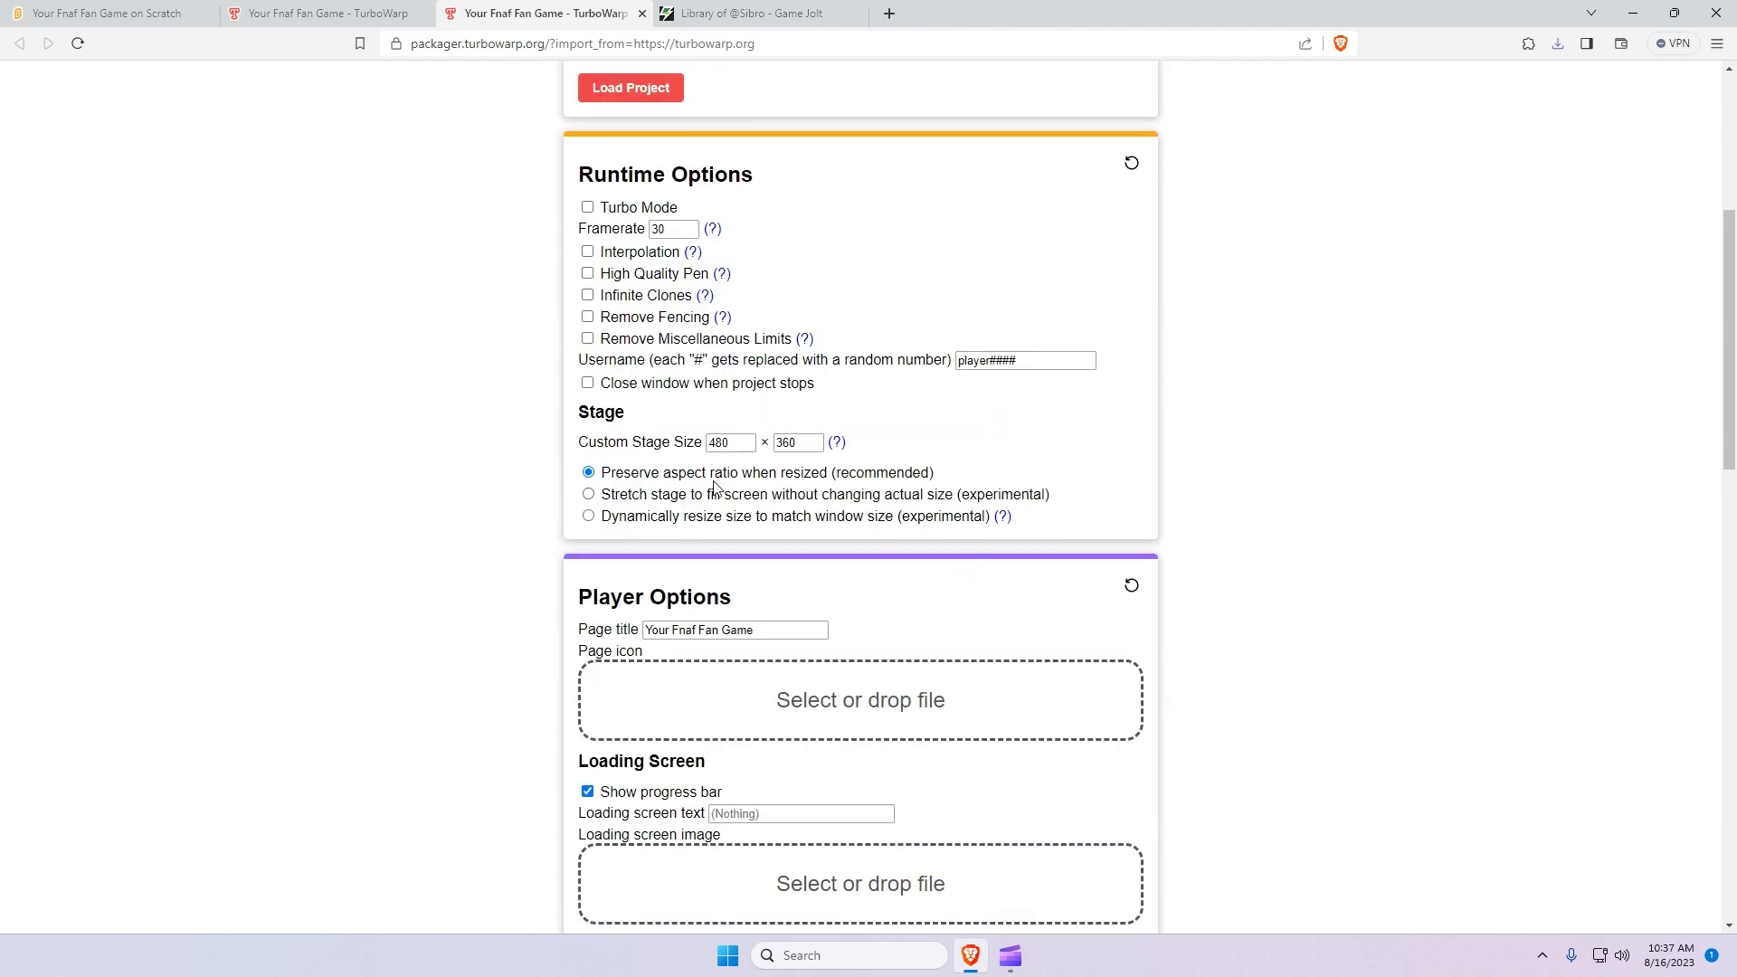
{"action": "scroll", "coordinate": [740, 407], "scroll_direction": "down", "scroll_amount": 3}
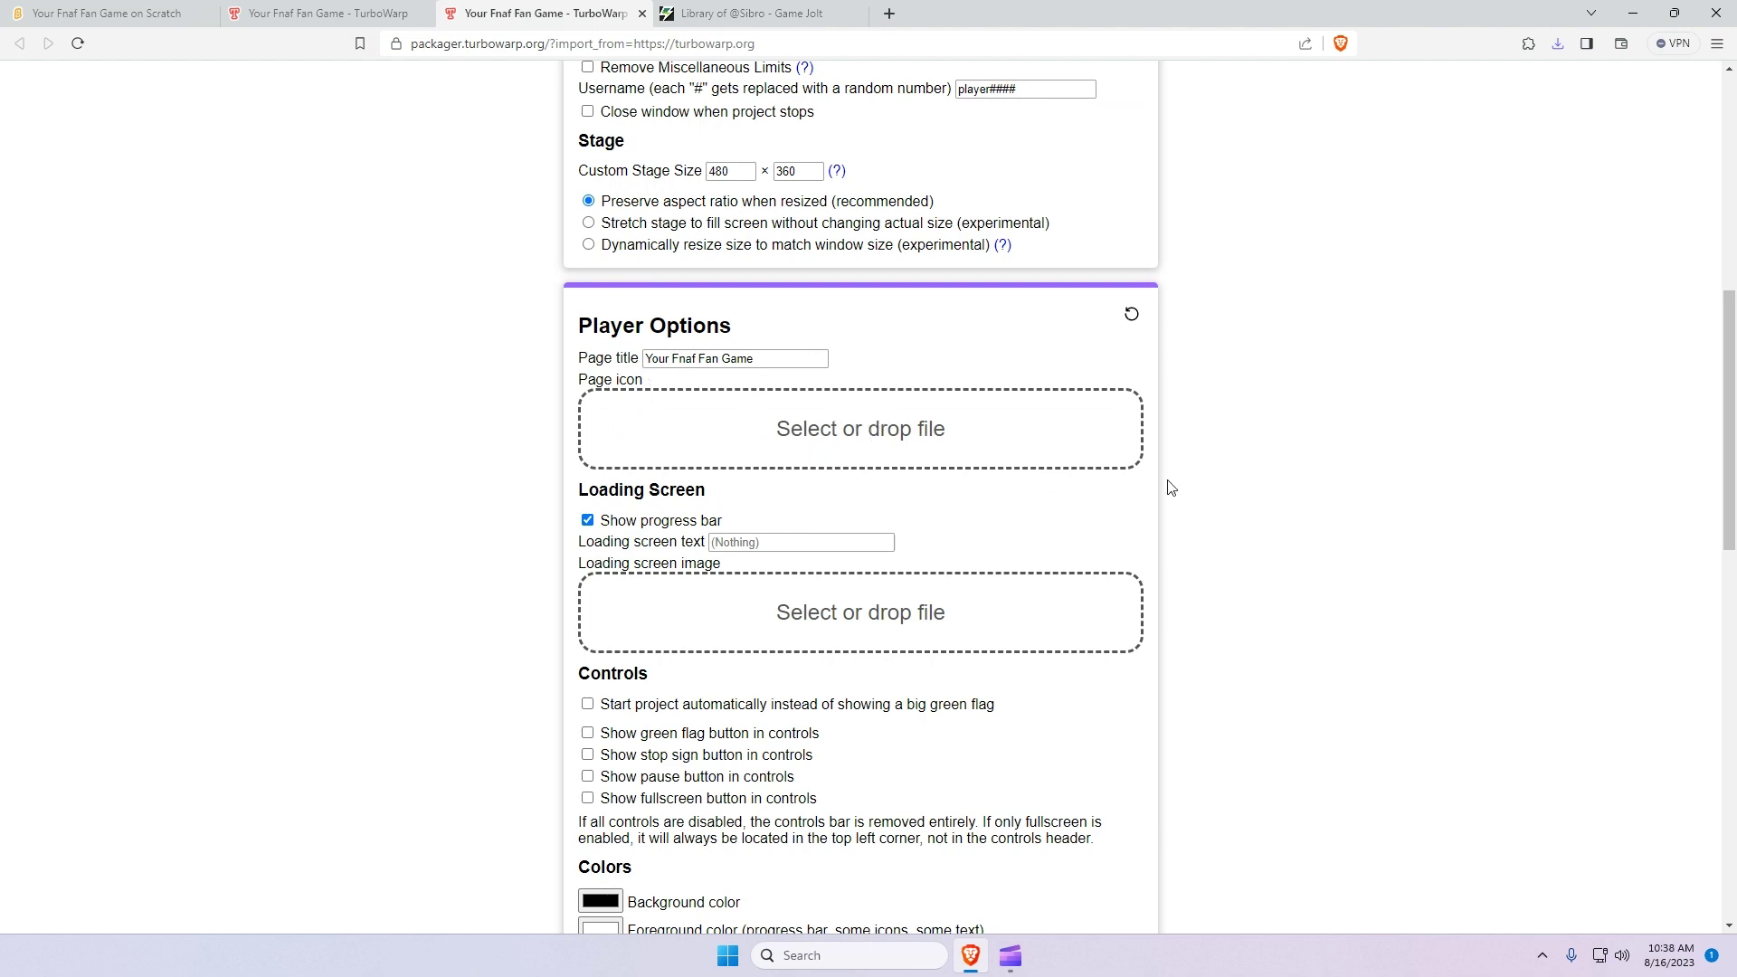
{"action": "scroll", "coordinate": [1150, 479], "scroll_direction": "down", "scroll_amount": 7}
{"action": "scroll", "coordinate": [1113, 485], "scroll_direction": "down", "scroll_amount": 5}
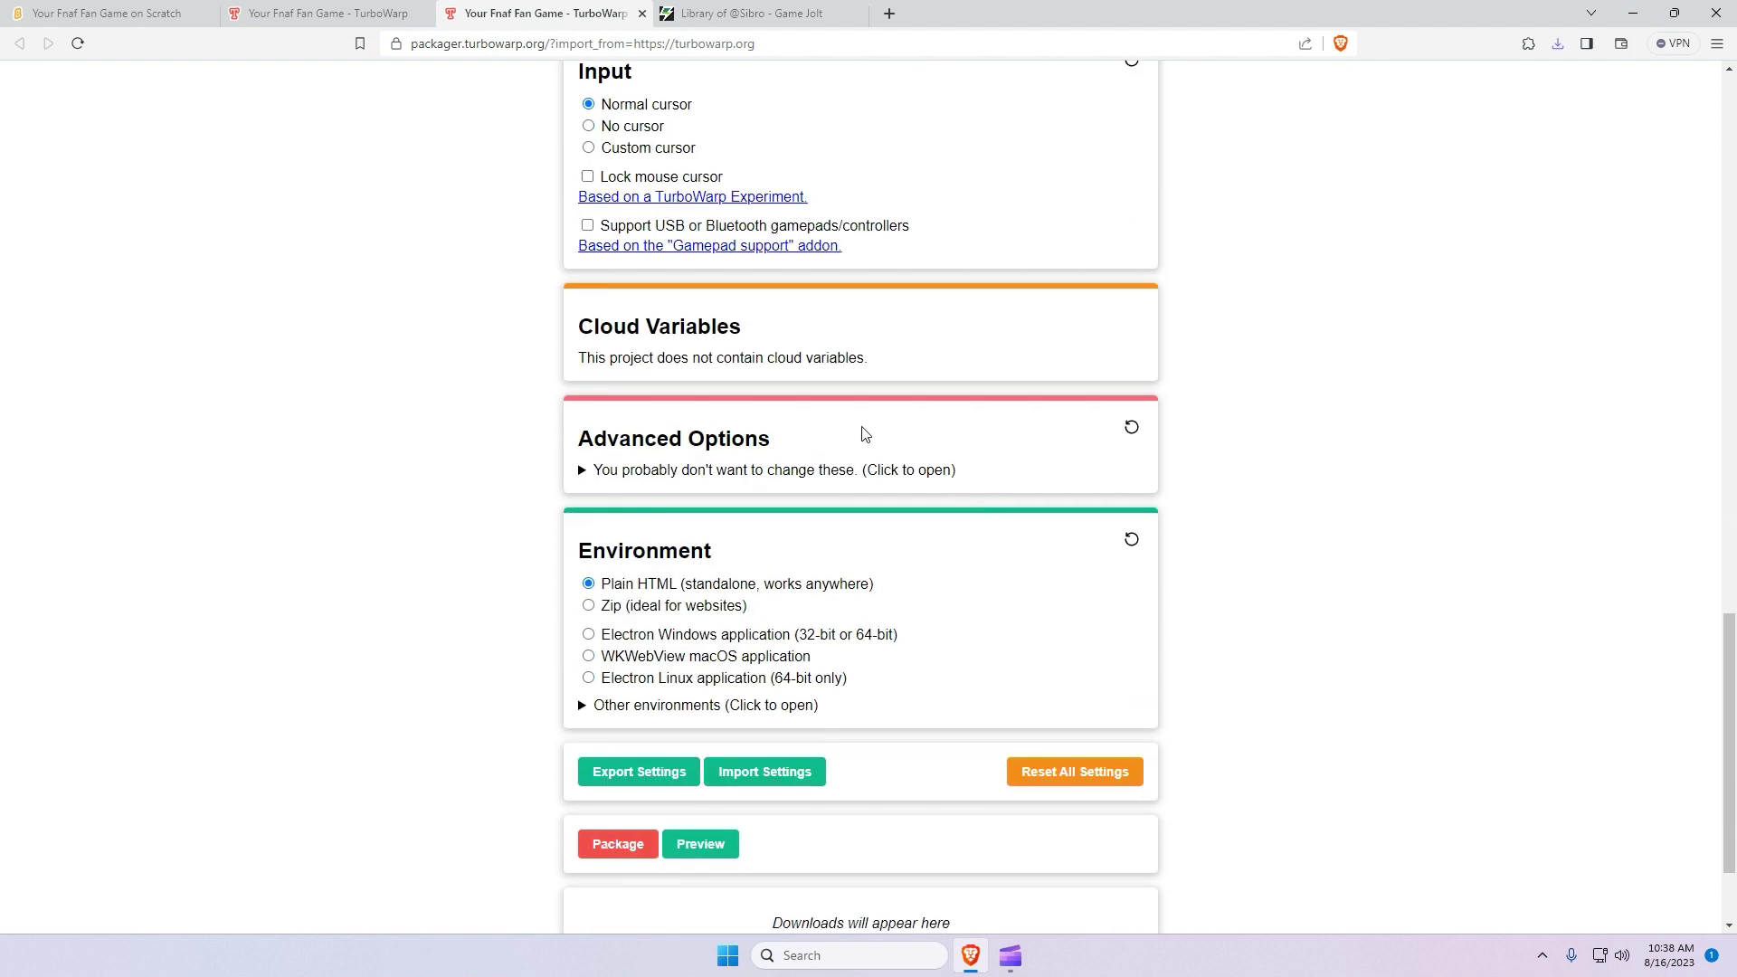
{"action": "left_click", "coordinate": [589, 635]}
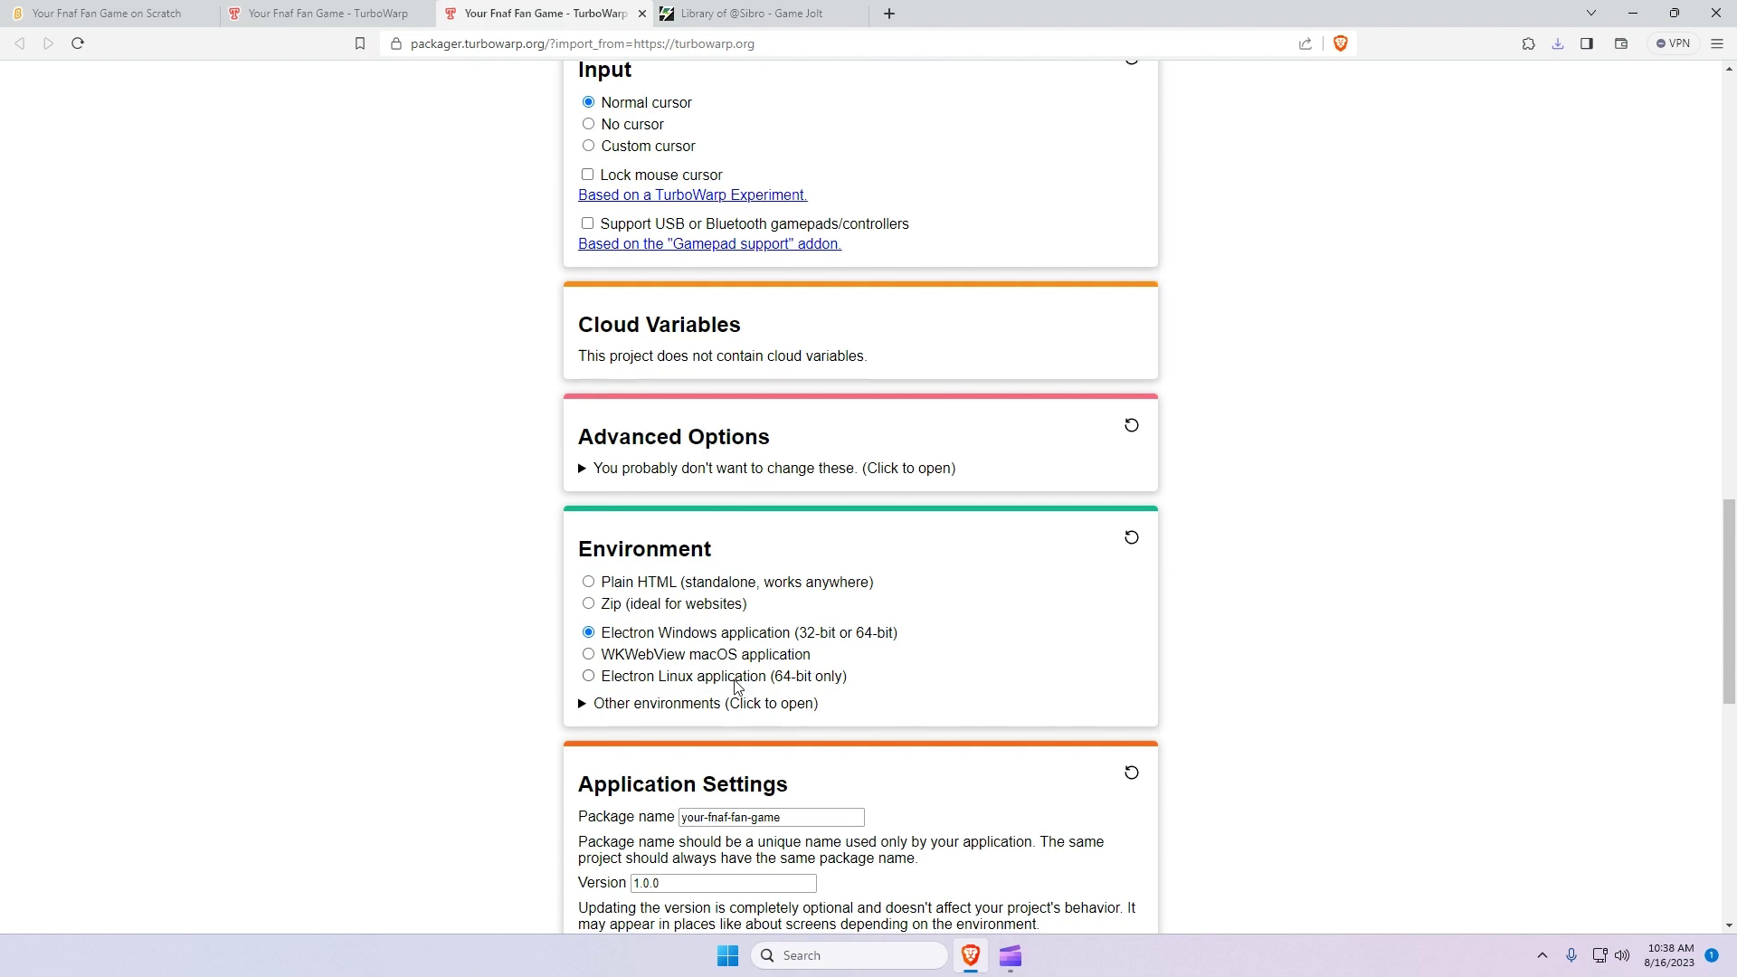
{"action": "scroll", "coordinate": [685, 671], "scroll_direction": "down", "scroll_amount": 8}
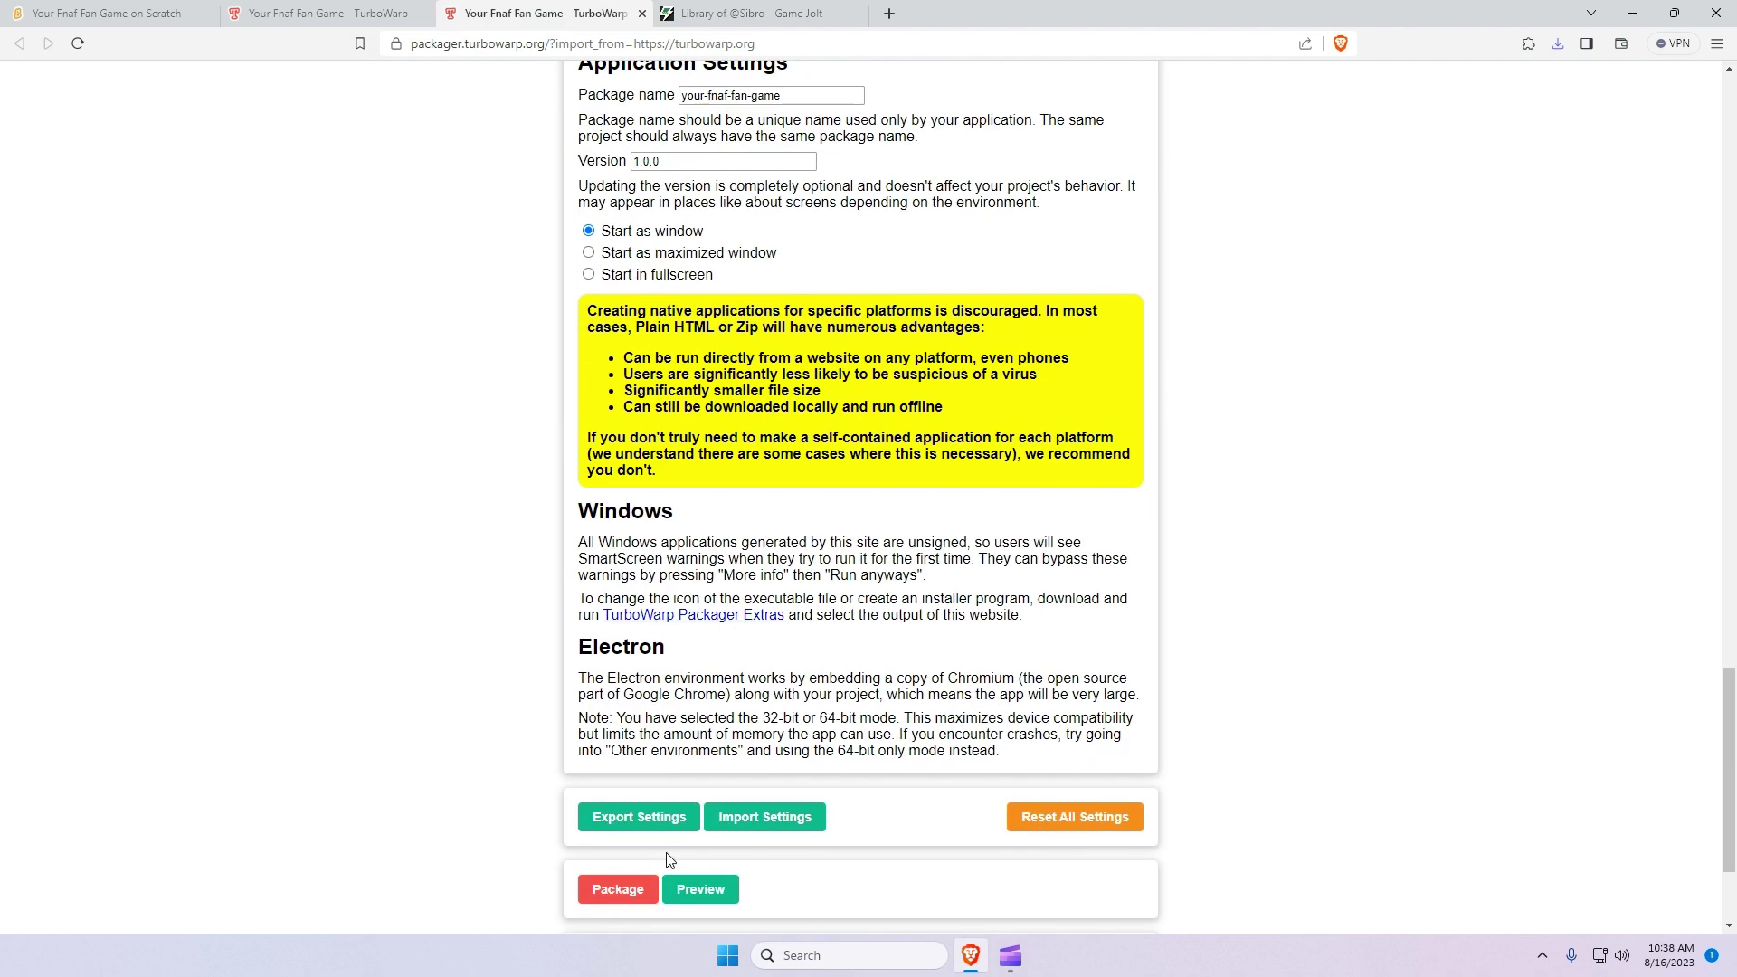
{"action": "left_click", "coordinate": [639, 891]}
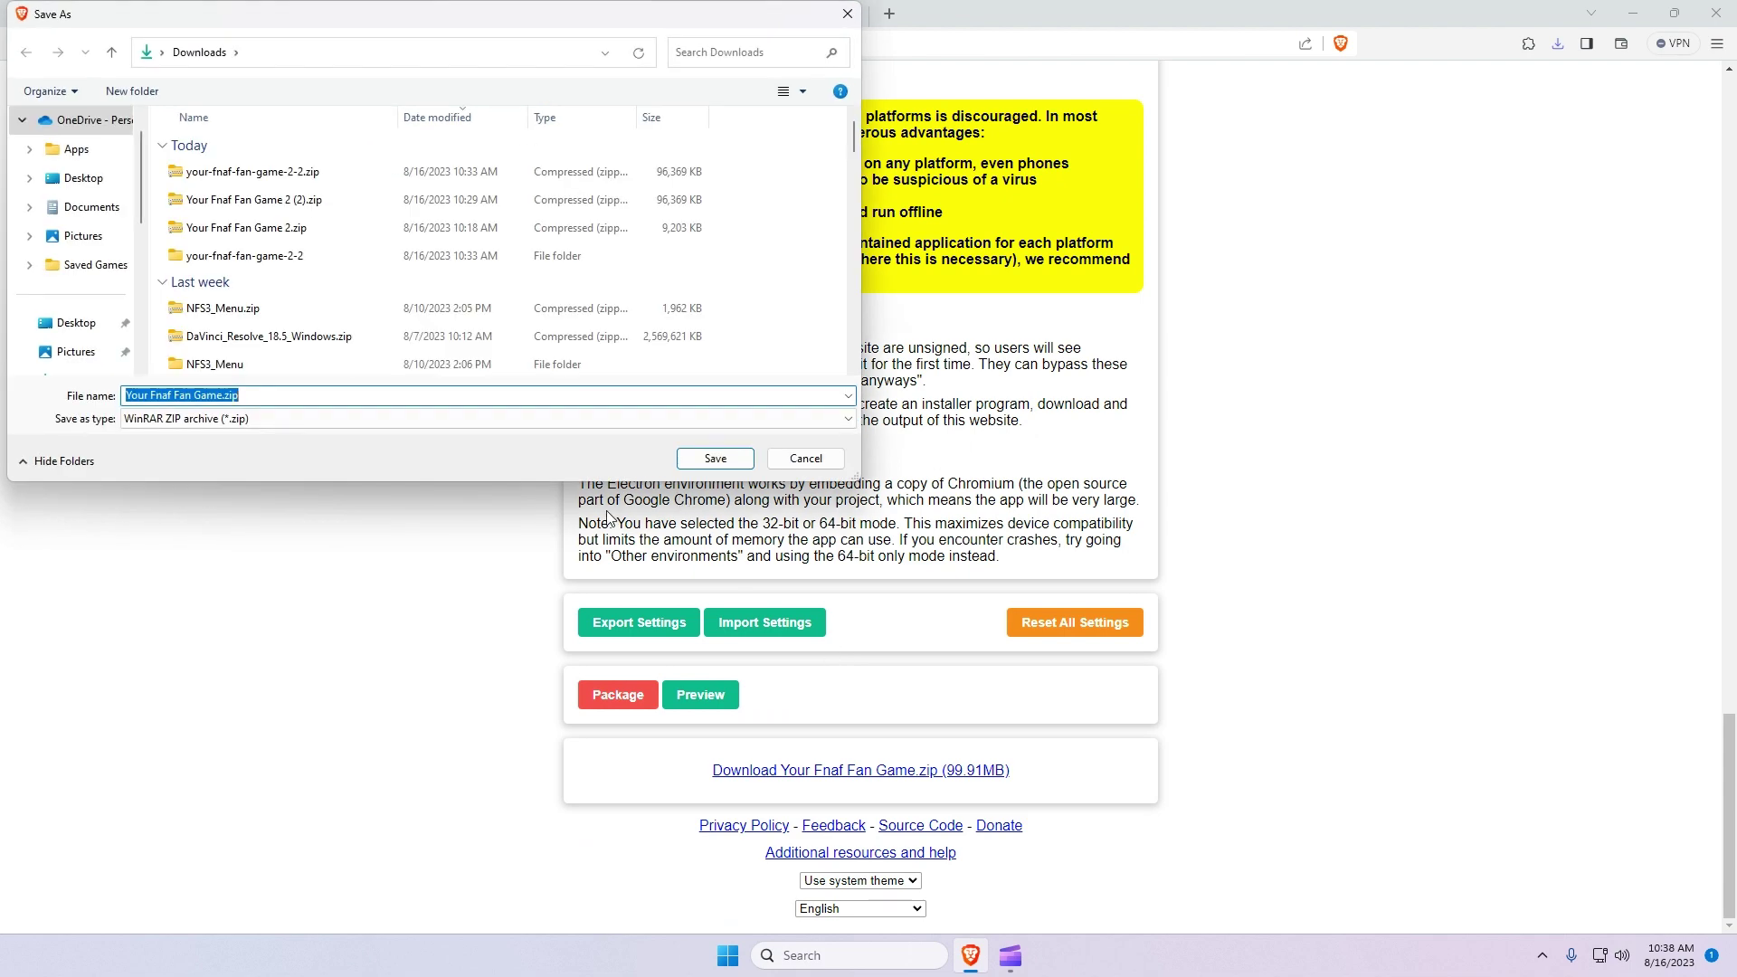
{"action": "left_click", "coordinate": [715, 458]}
- Package the project again with the Zip (ideal for websites) environment and save the resulting zip file to Downloads
{"action": "scroll", "coordinate": [767, 514], "scroll_direction": "up", "scroll_amount": 6}
{"action": "scroll", "coordinate": [767, 514], "scroll_direction": "up", "scroll_amount": 1}
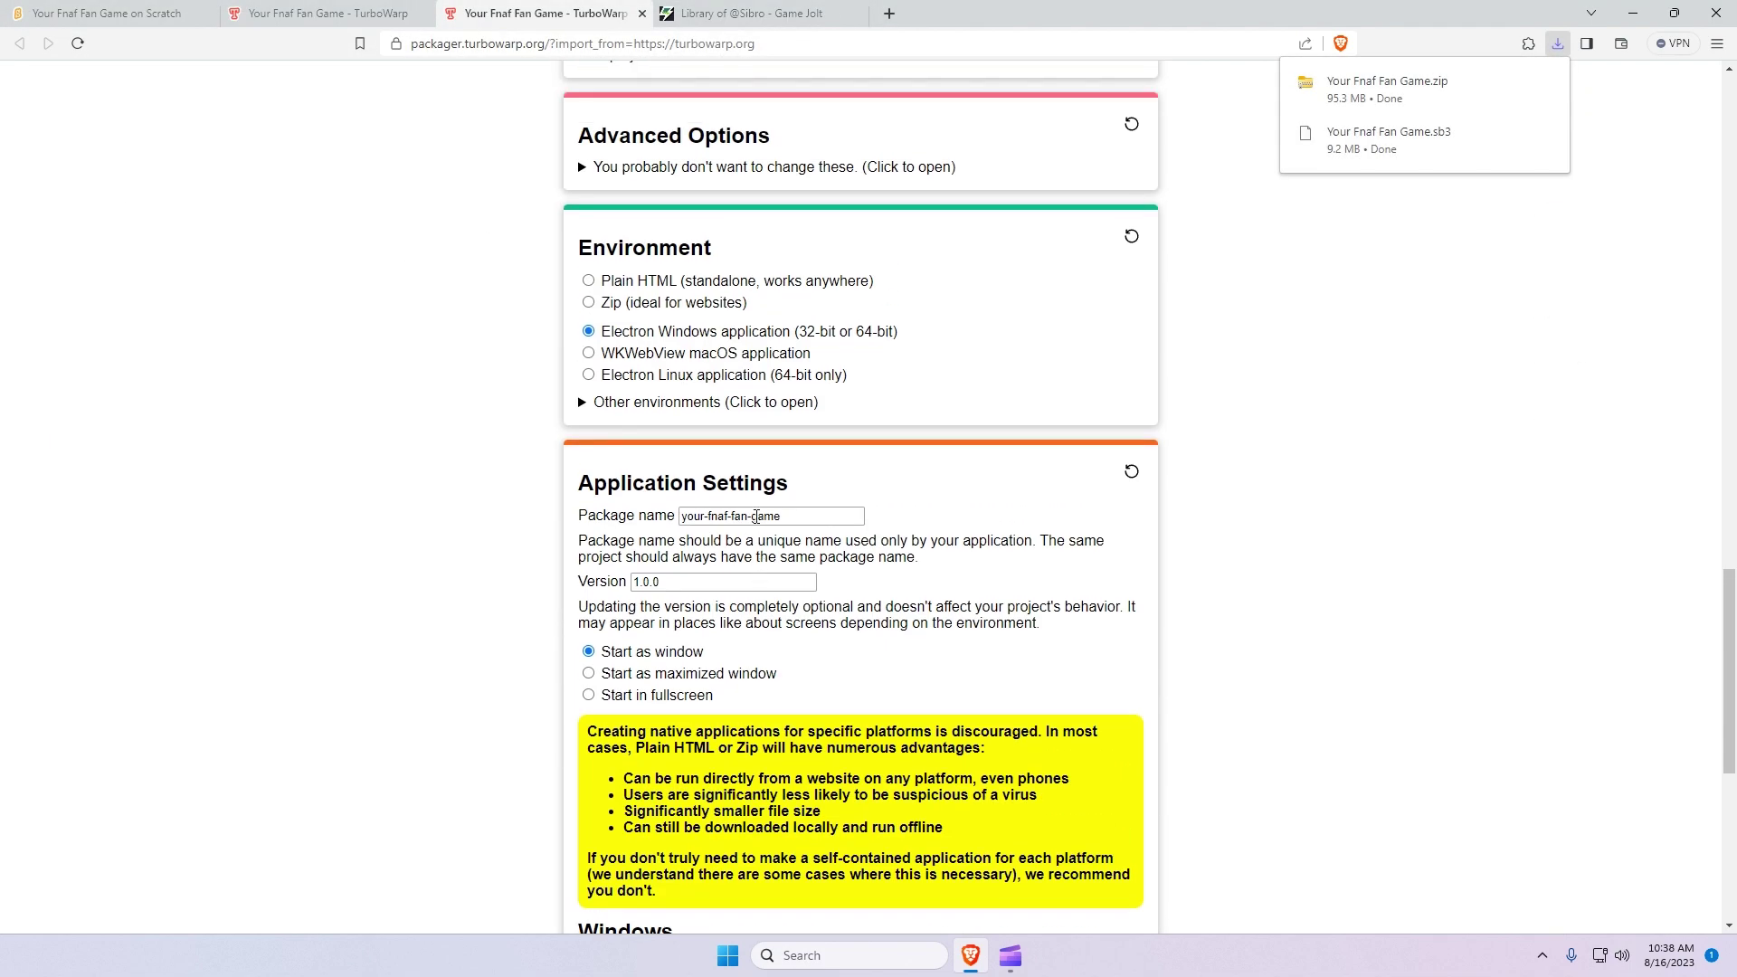
{"action": "left_click", "coordinate": [588, 321]}
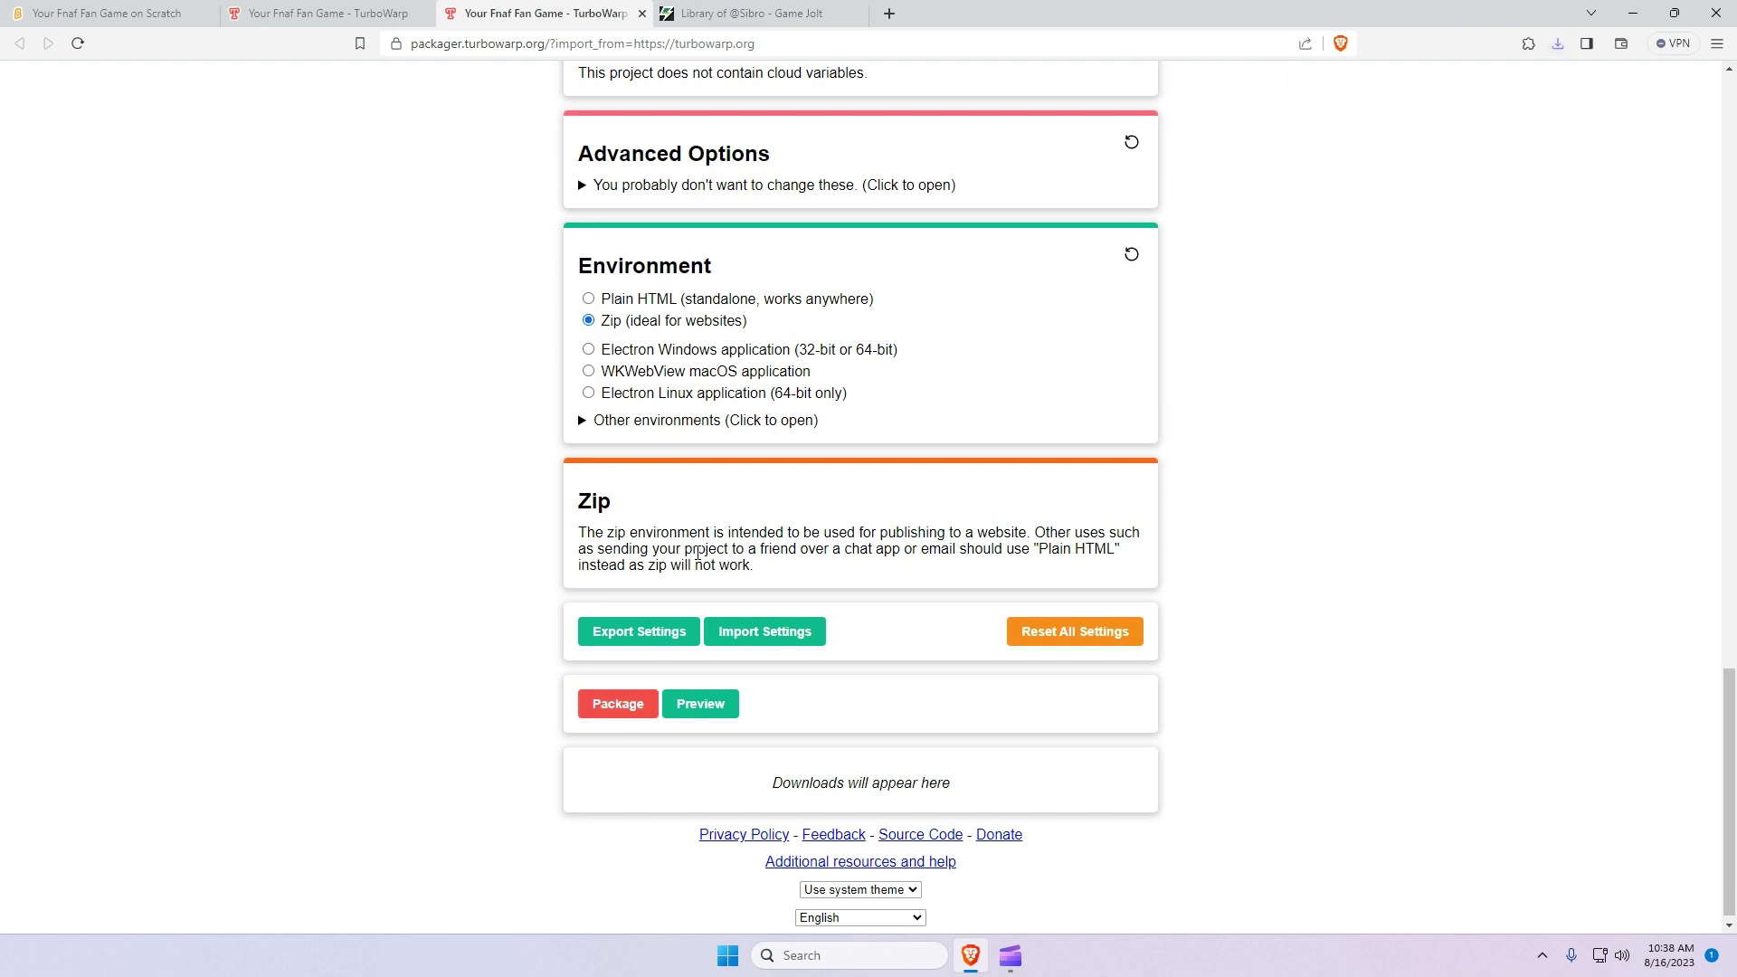
{"action": "left_click", "coordinate": [609, 708]}
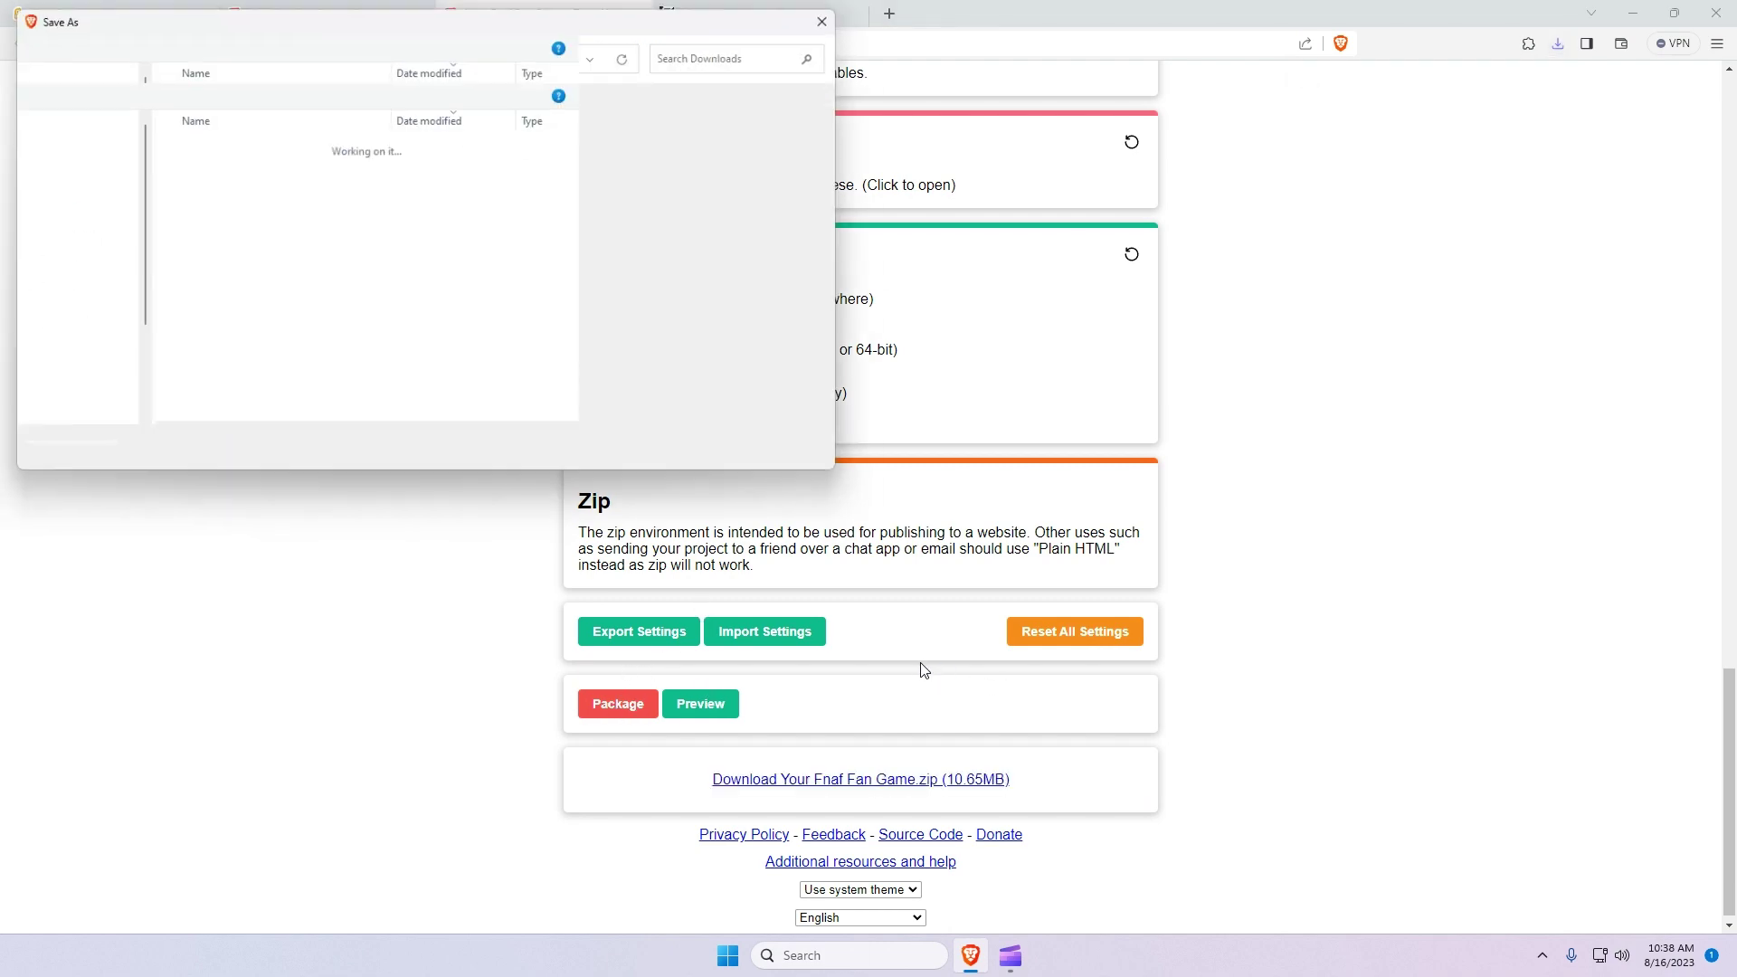
{"action": "left_click", "coordinate": [714, 458]}
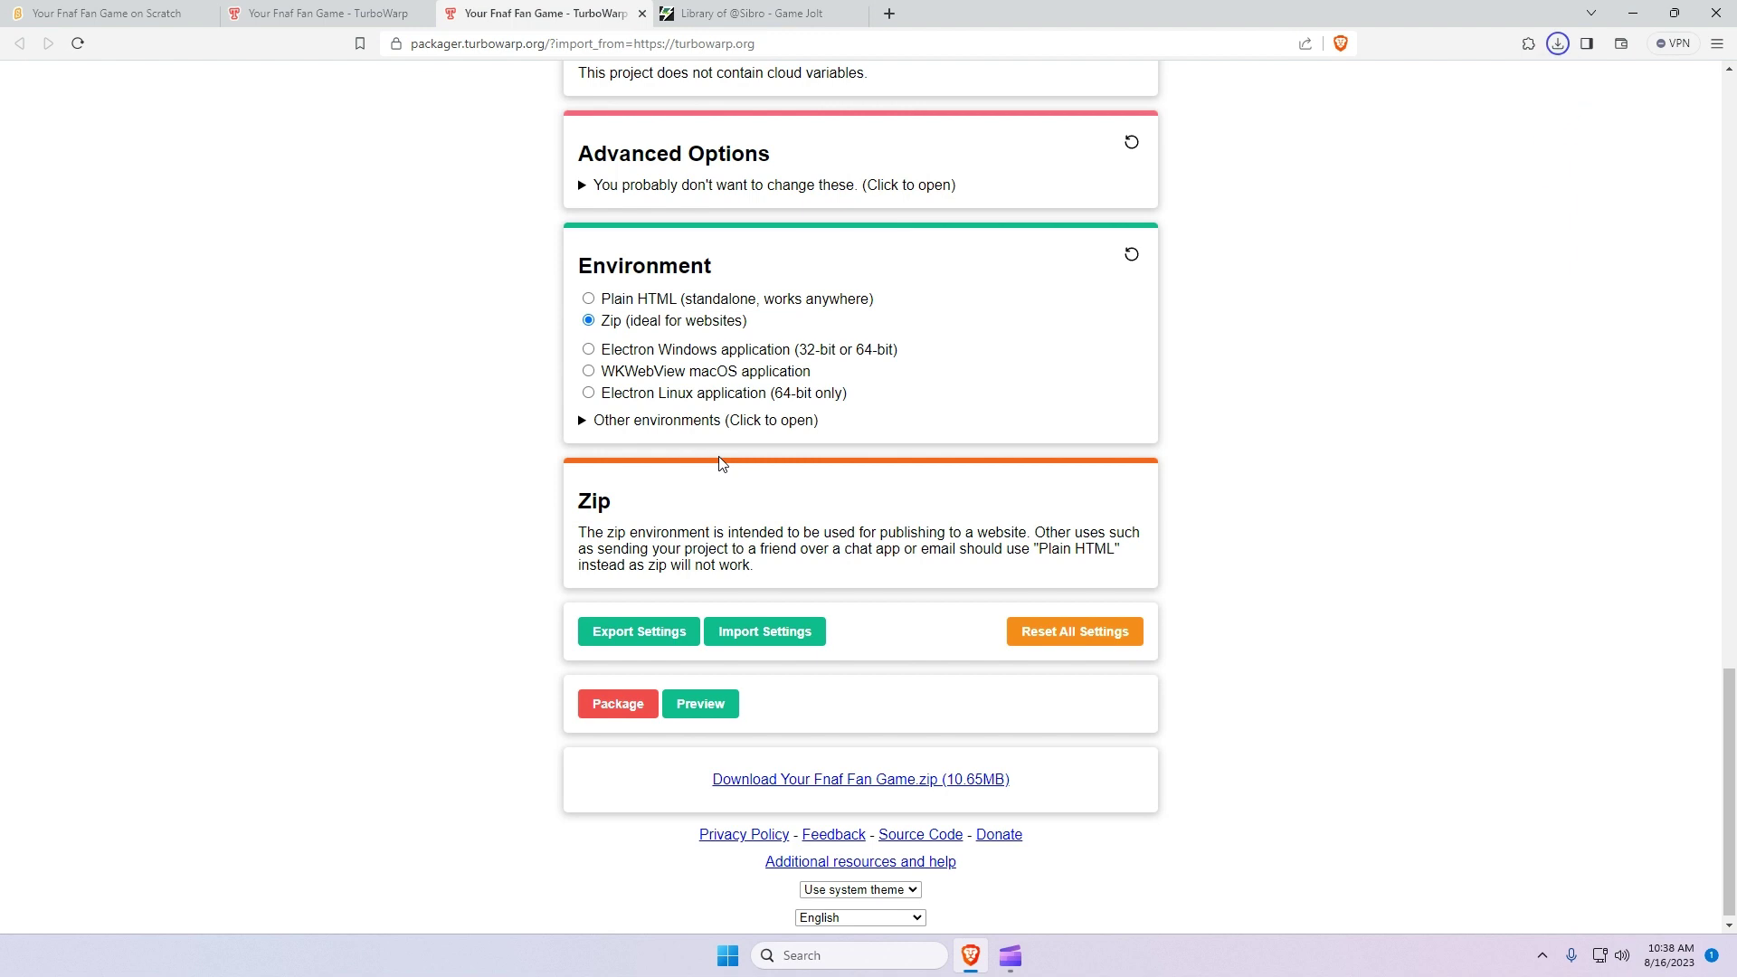
- Switch to Game Jolt, start adding a new game to Your Games, and choose its development stage
{"action": "left_click", "coordinate": [719, 9]}
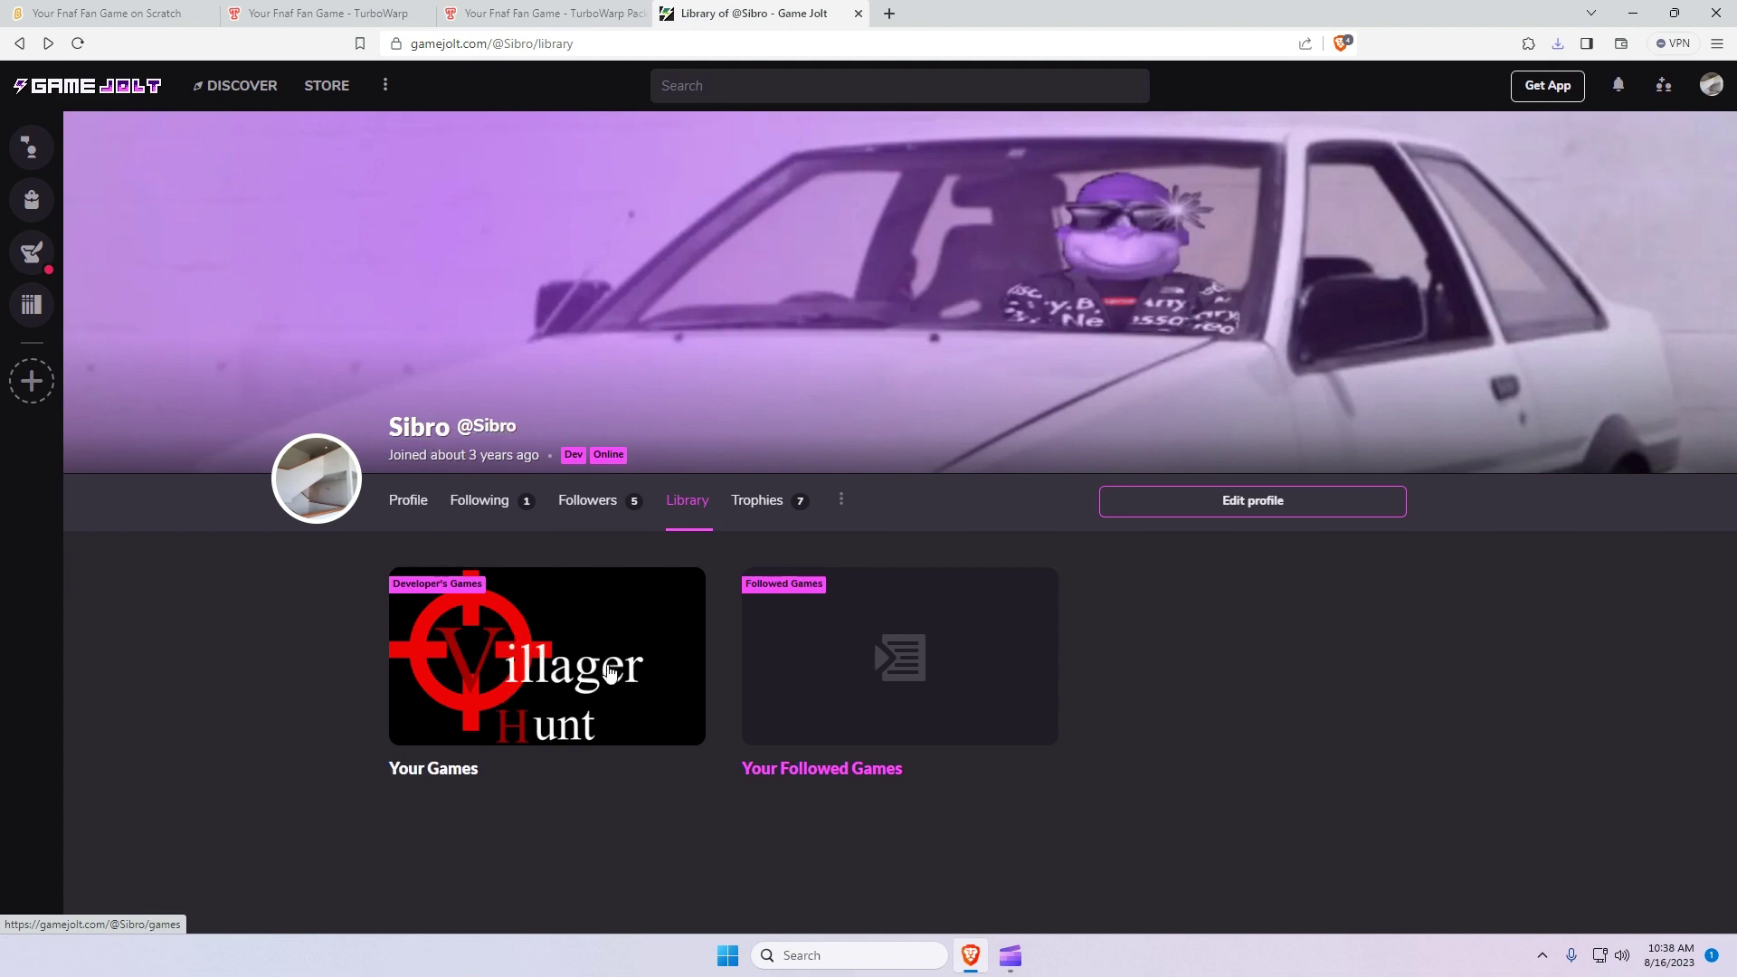
{"action": "left_click", "coordinate": [563, 695]}
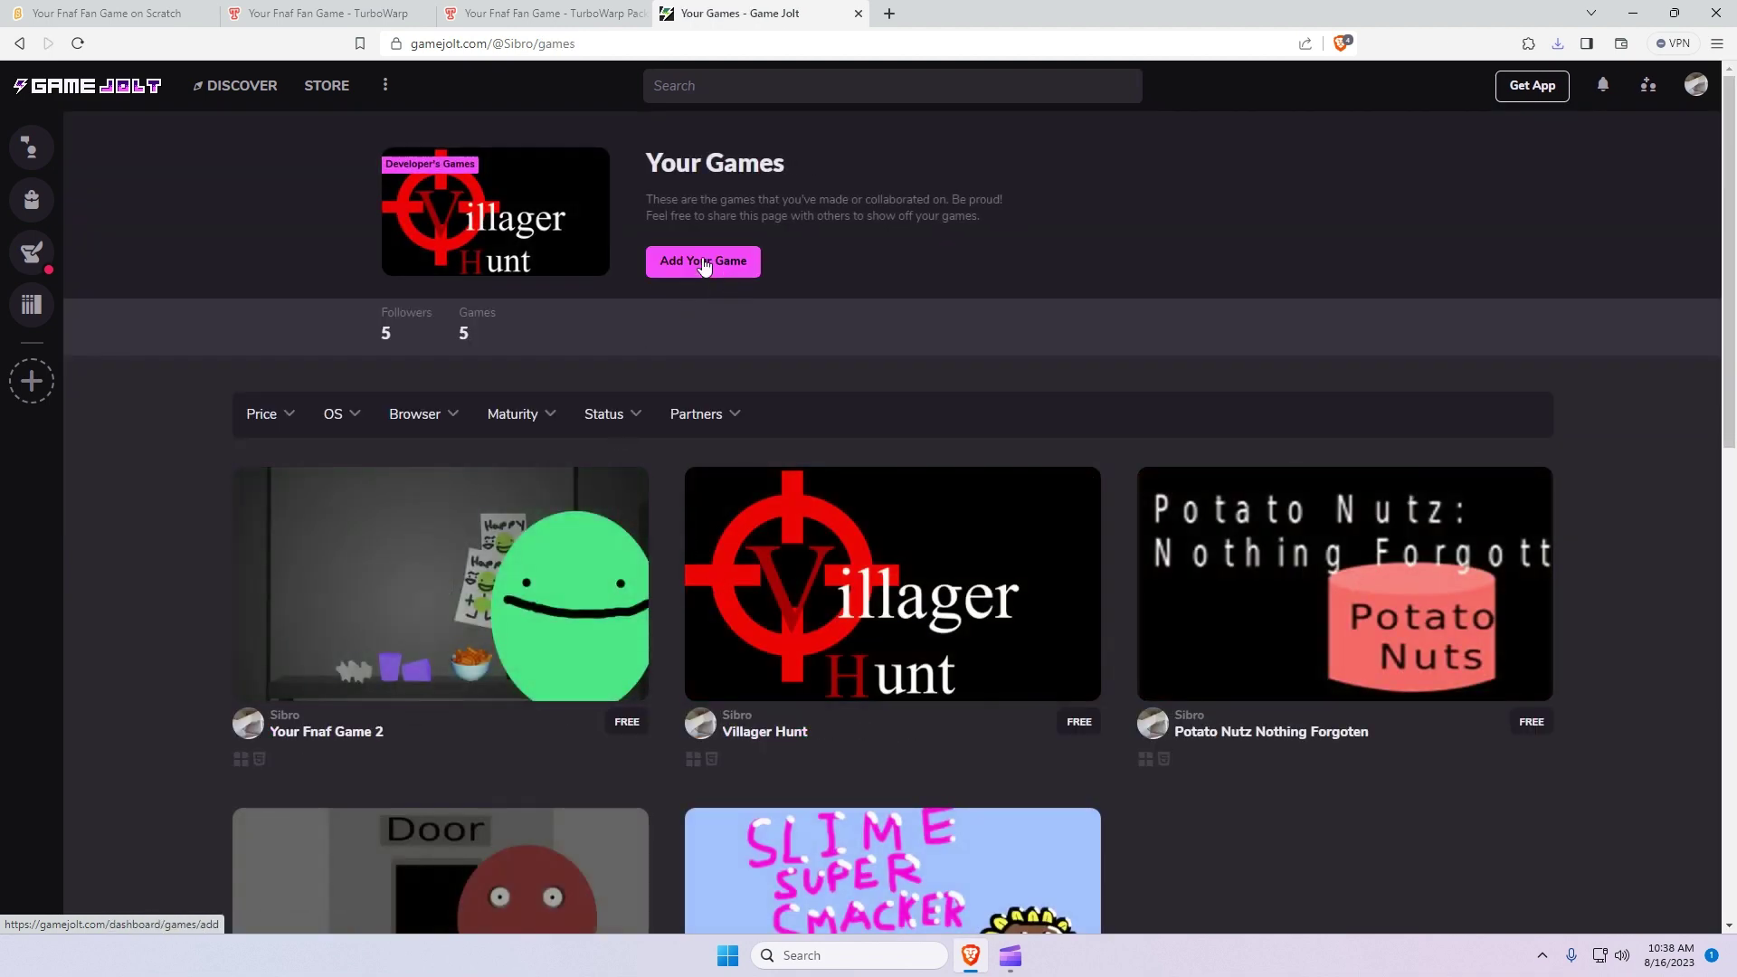
{"action": "left_click", "coordinate": [703, 260]}
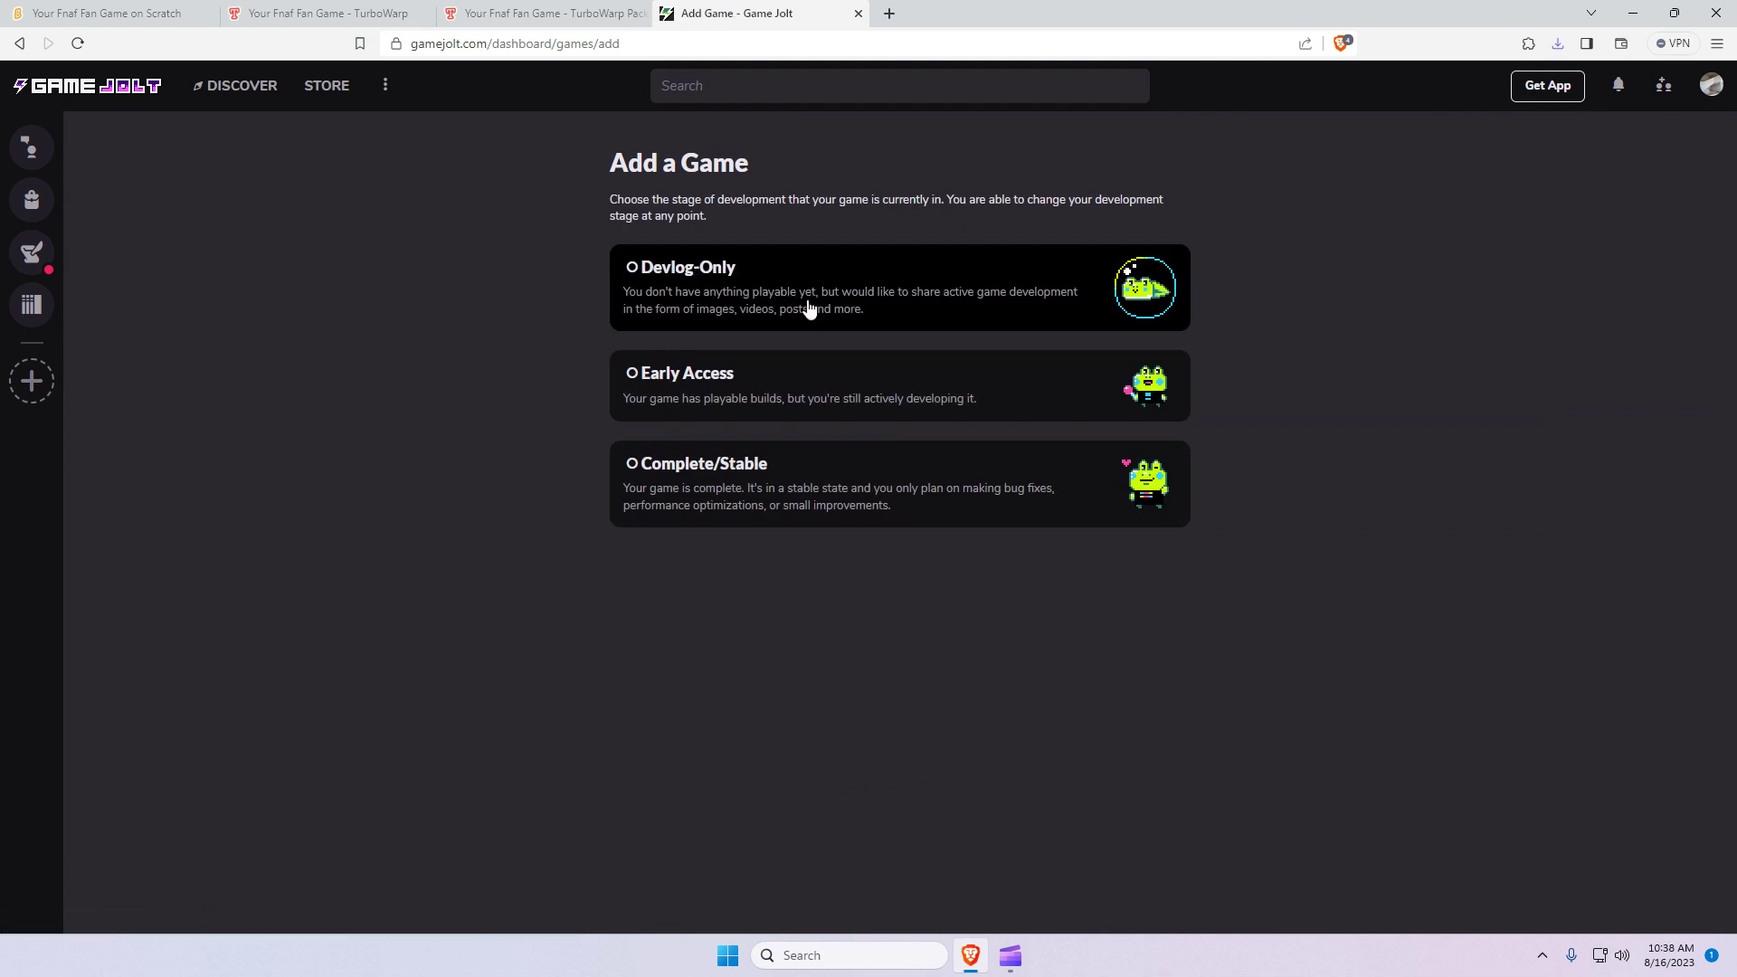
{"action": "left_click", "coordinate": [734, 326]}
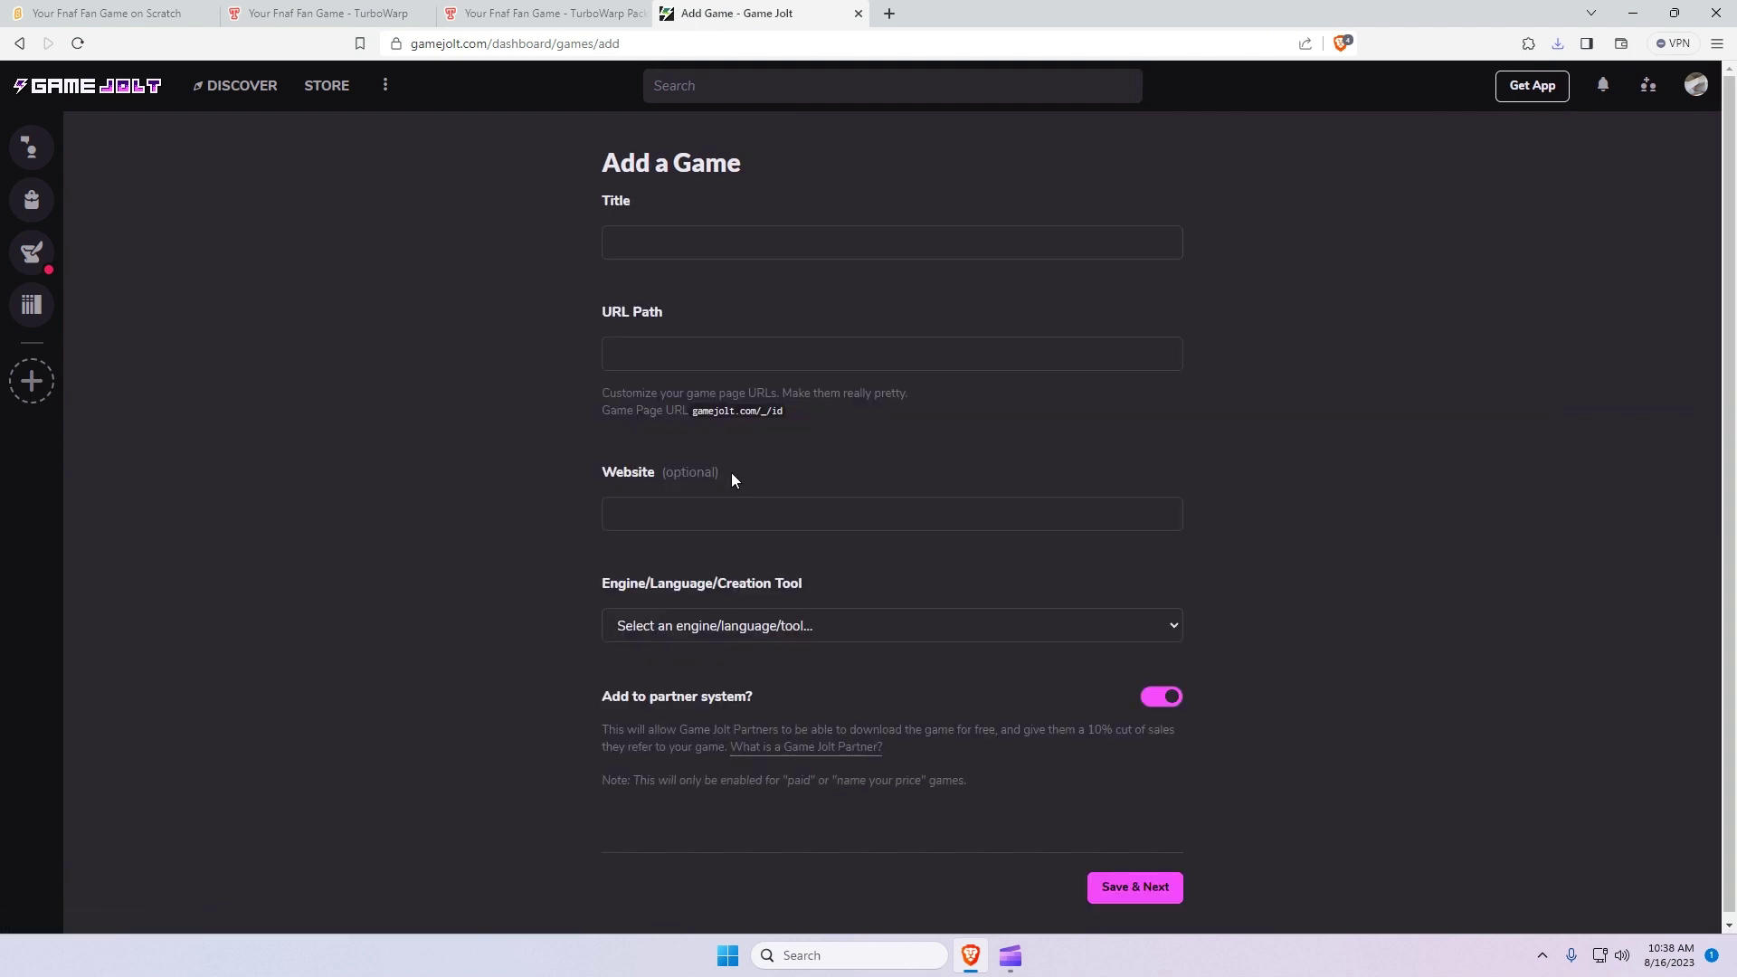
- Enter "your fnaf game" as the game's title and "hahanevergonagiveyouupfadfadfsd" as its URL path
{"action": "left_click", "coordinate": [695, 251]}
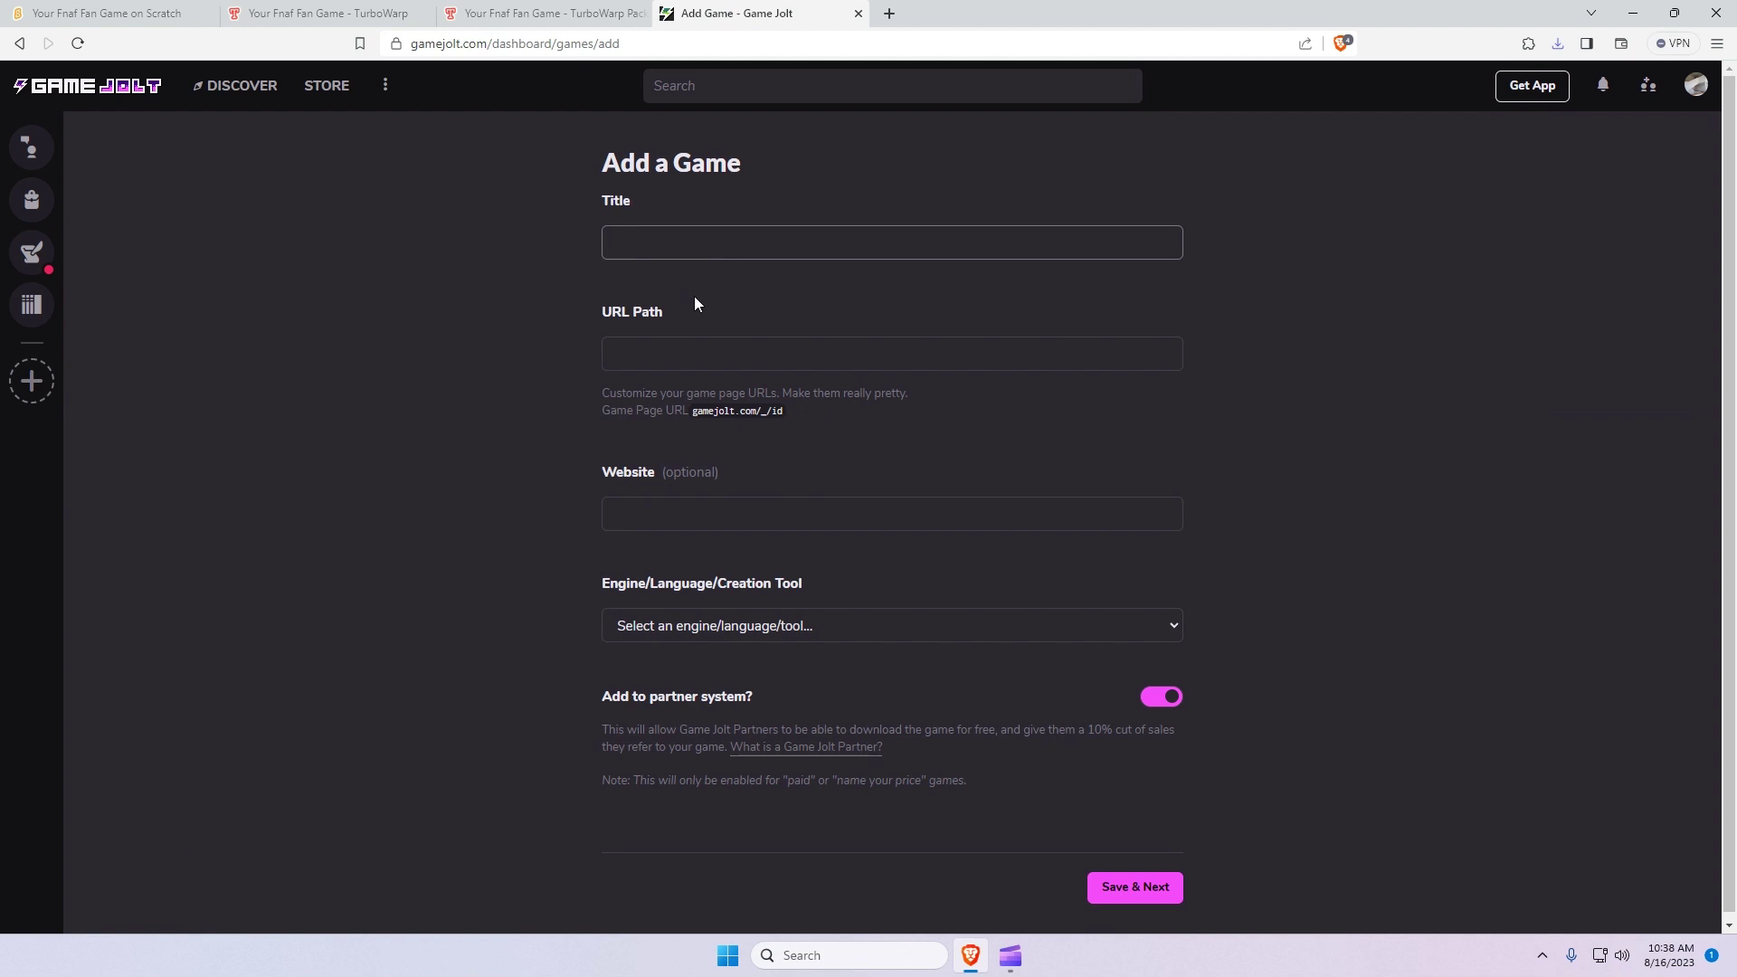
{"action": "type", "text": "your fnaf game"}
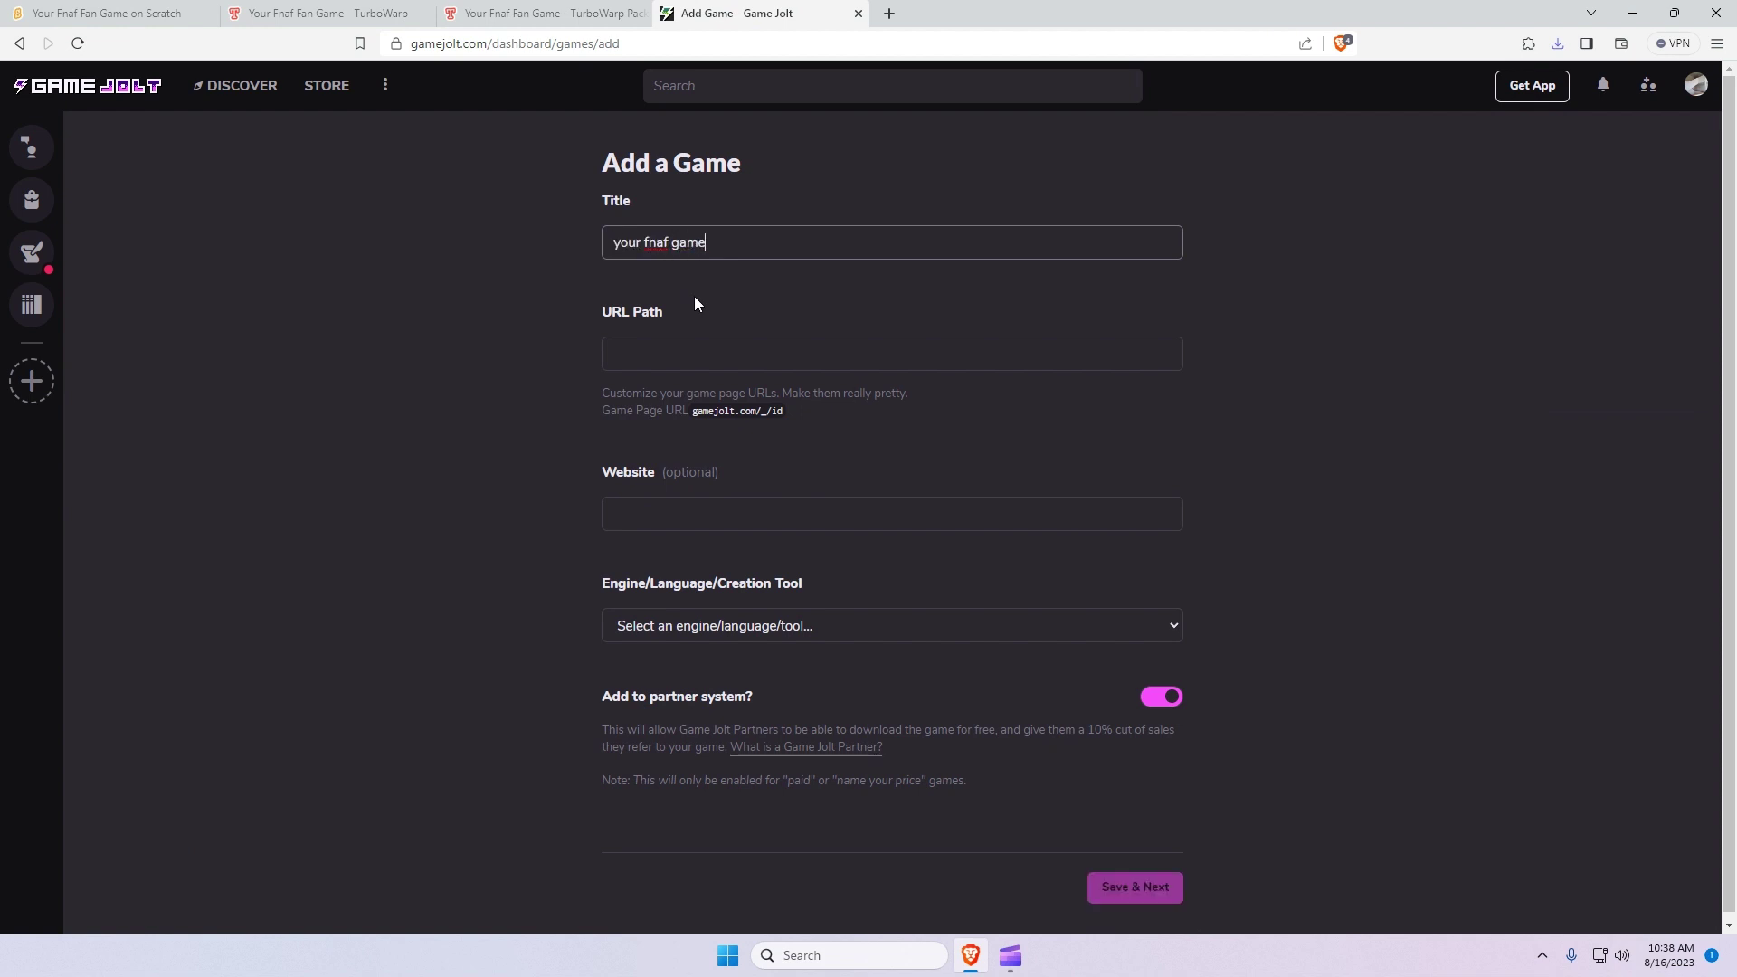
{"action": "left_click", "coordinate": [717, 360]}
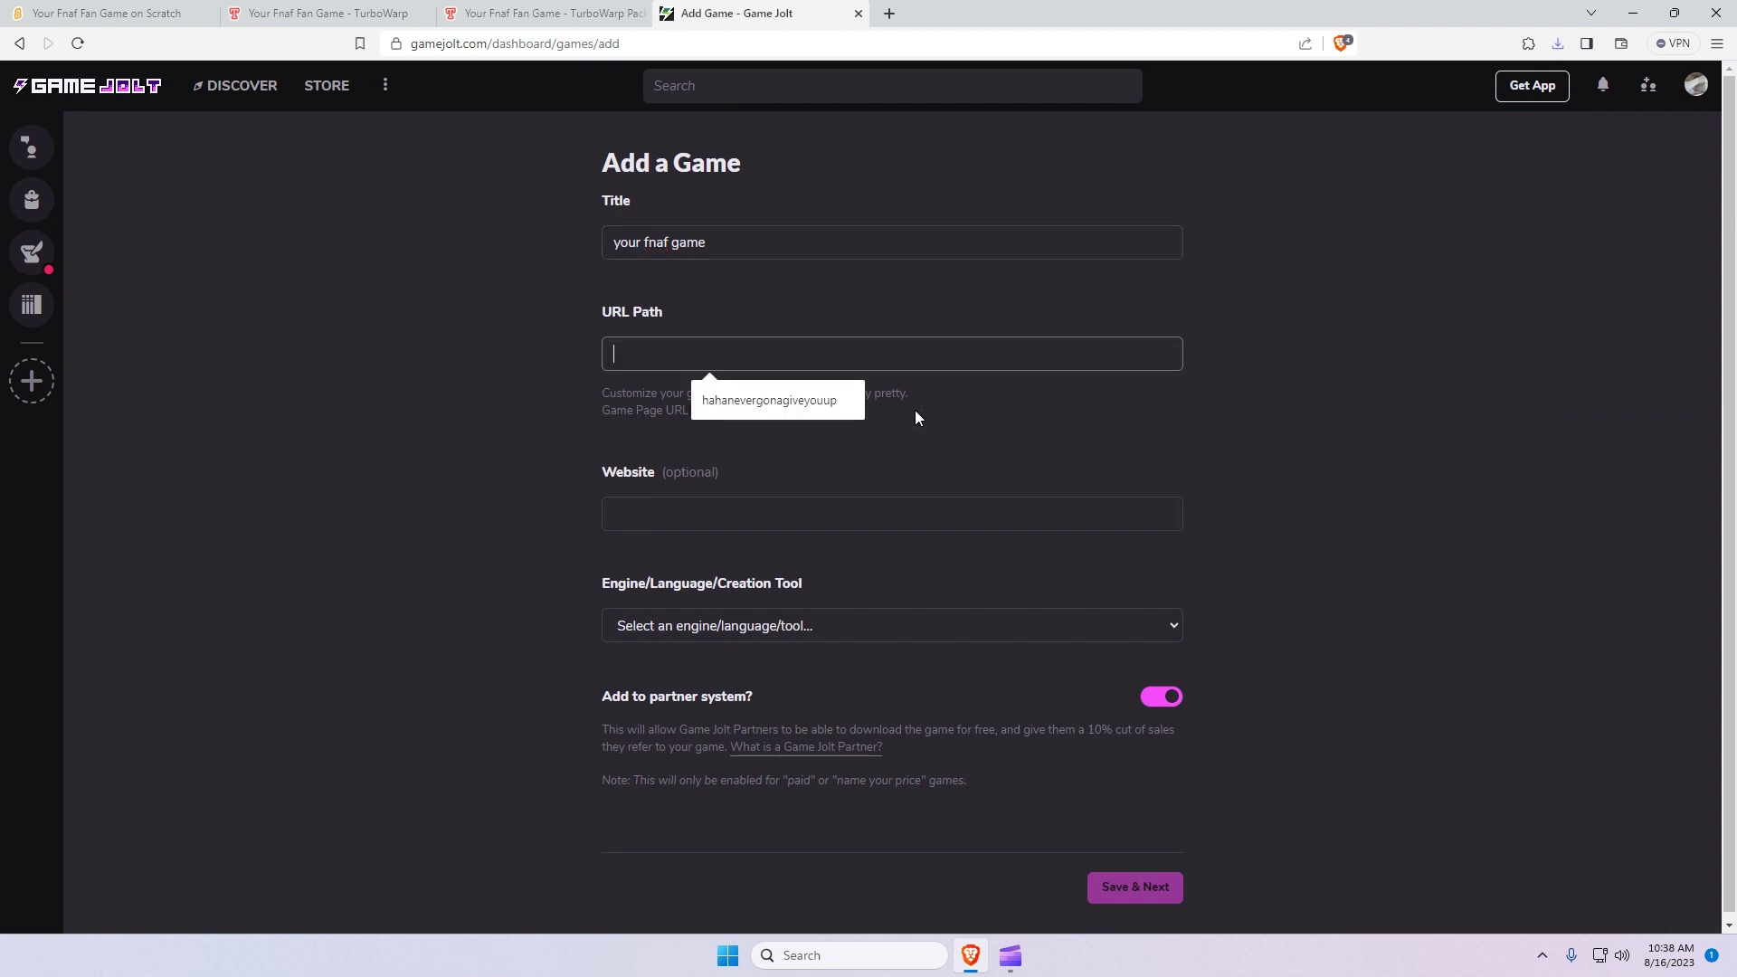
{"action": "left_click", "coordinate": [778, 400]}
{"action": "type", "text": "fadfadfsd"}
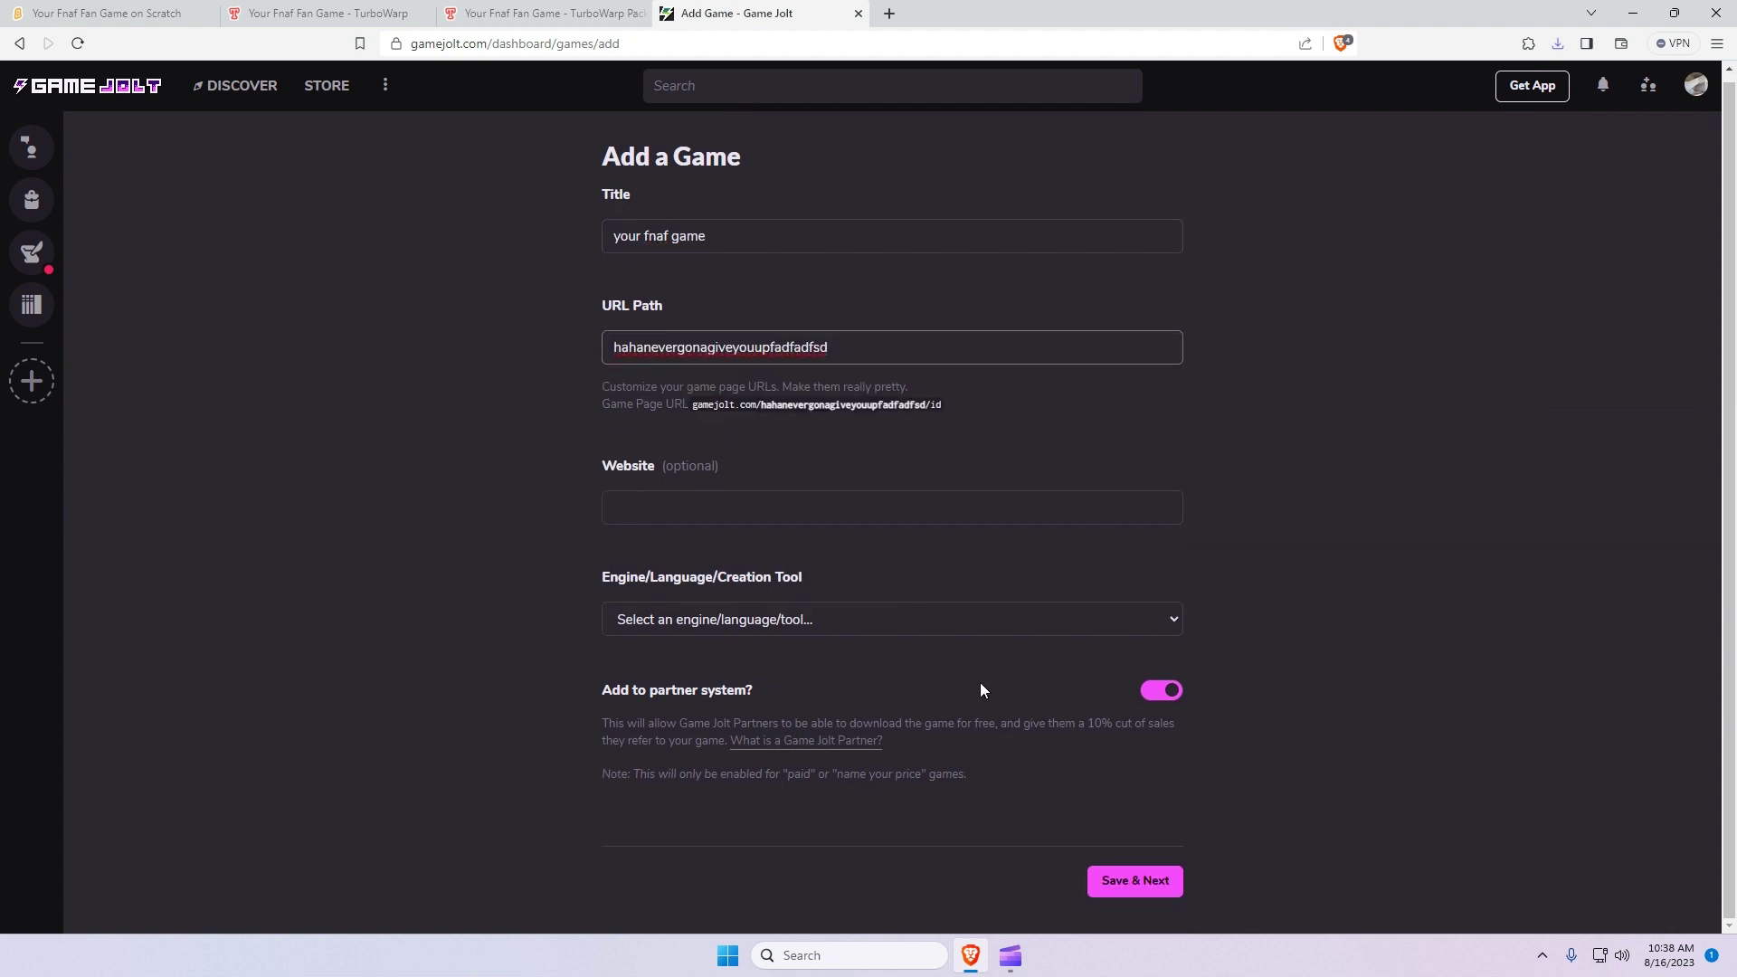
- Set the engine/language/creation tool to Scratch and save the game details
{"action": "left_click", "coordinate": [1127, 880]}
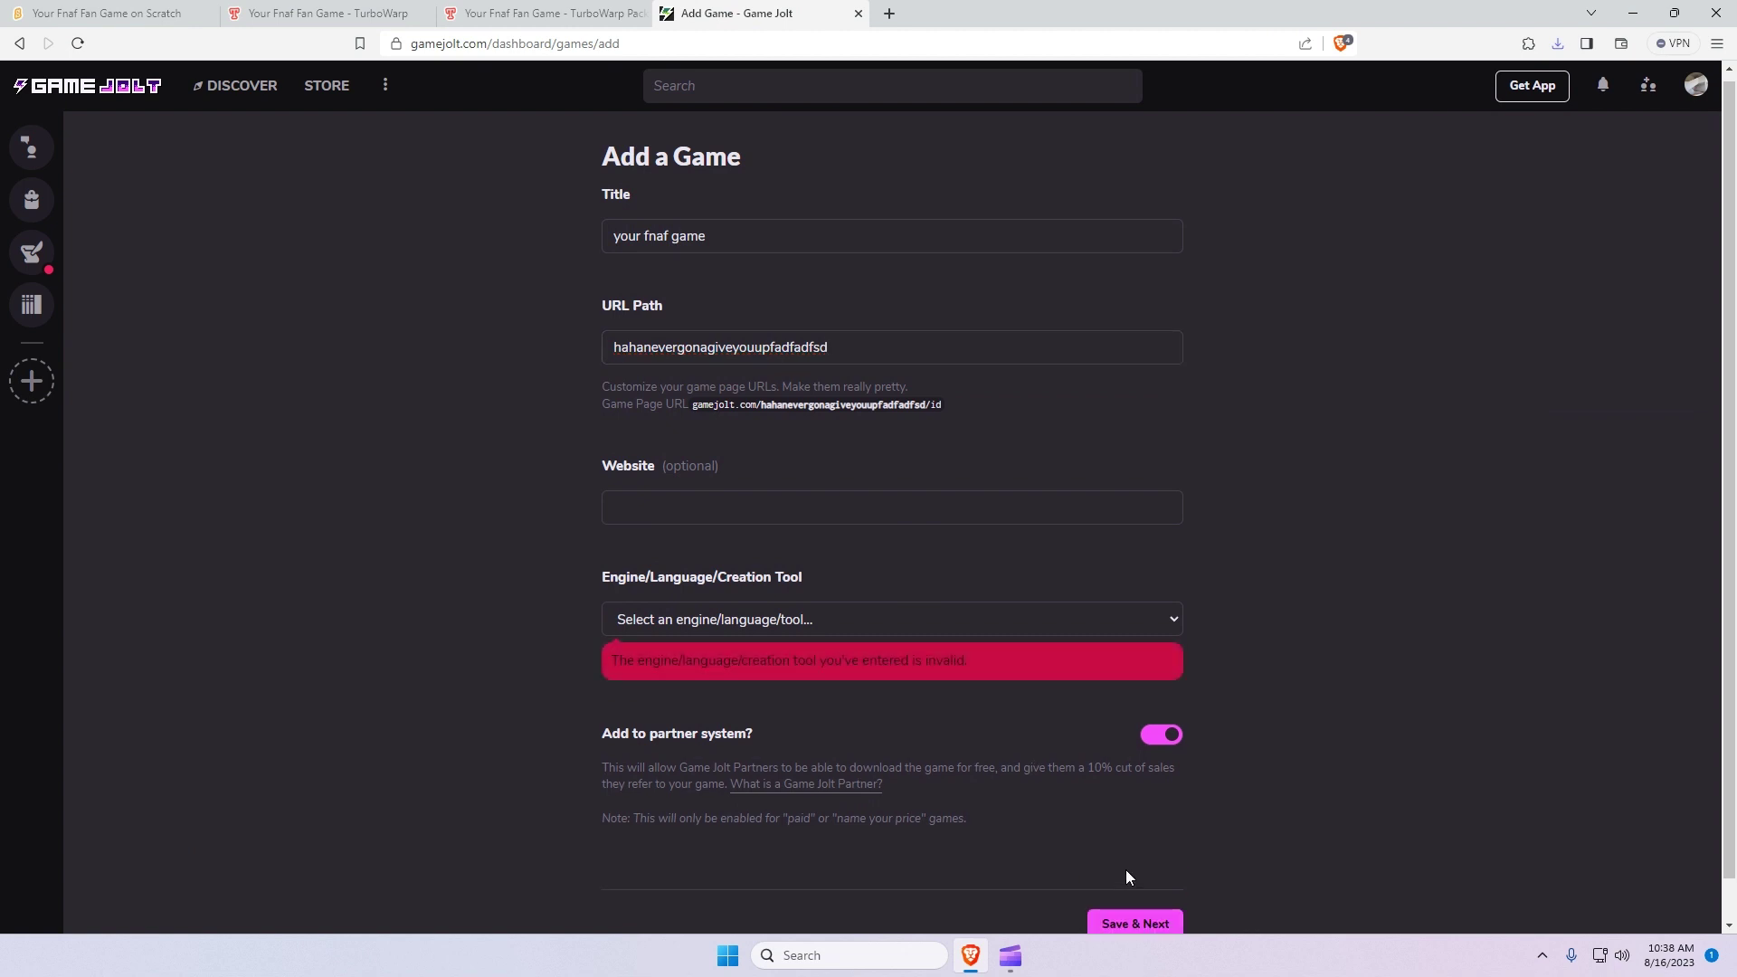
{"action": "left_click", "coordinate": [850, 624]}
{"action": "scroll", "coordinate": [754, 485], "scroll_direction": "down", "scroll_amount": 10}
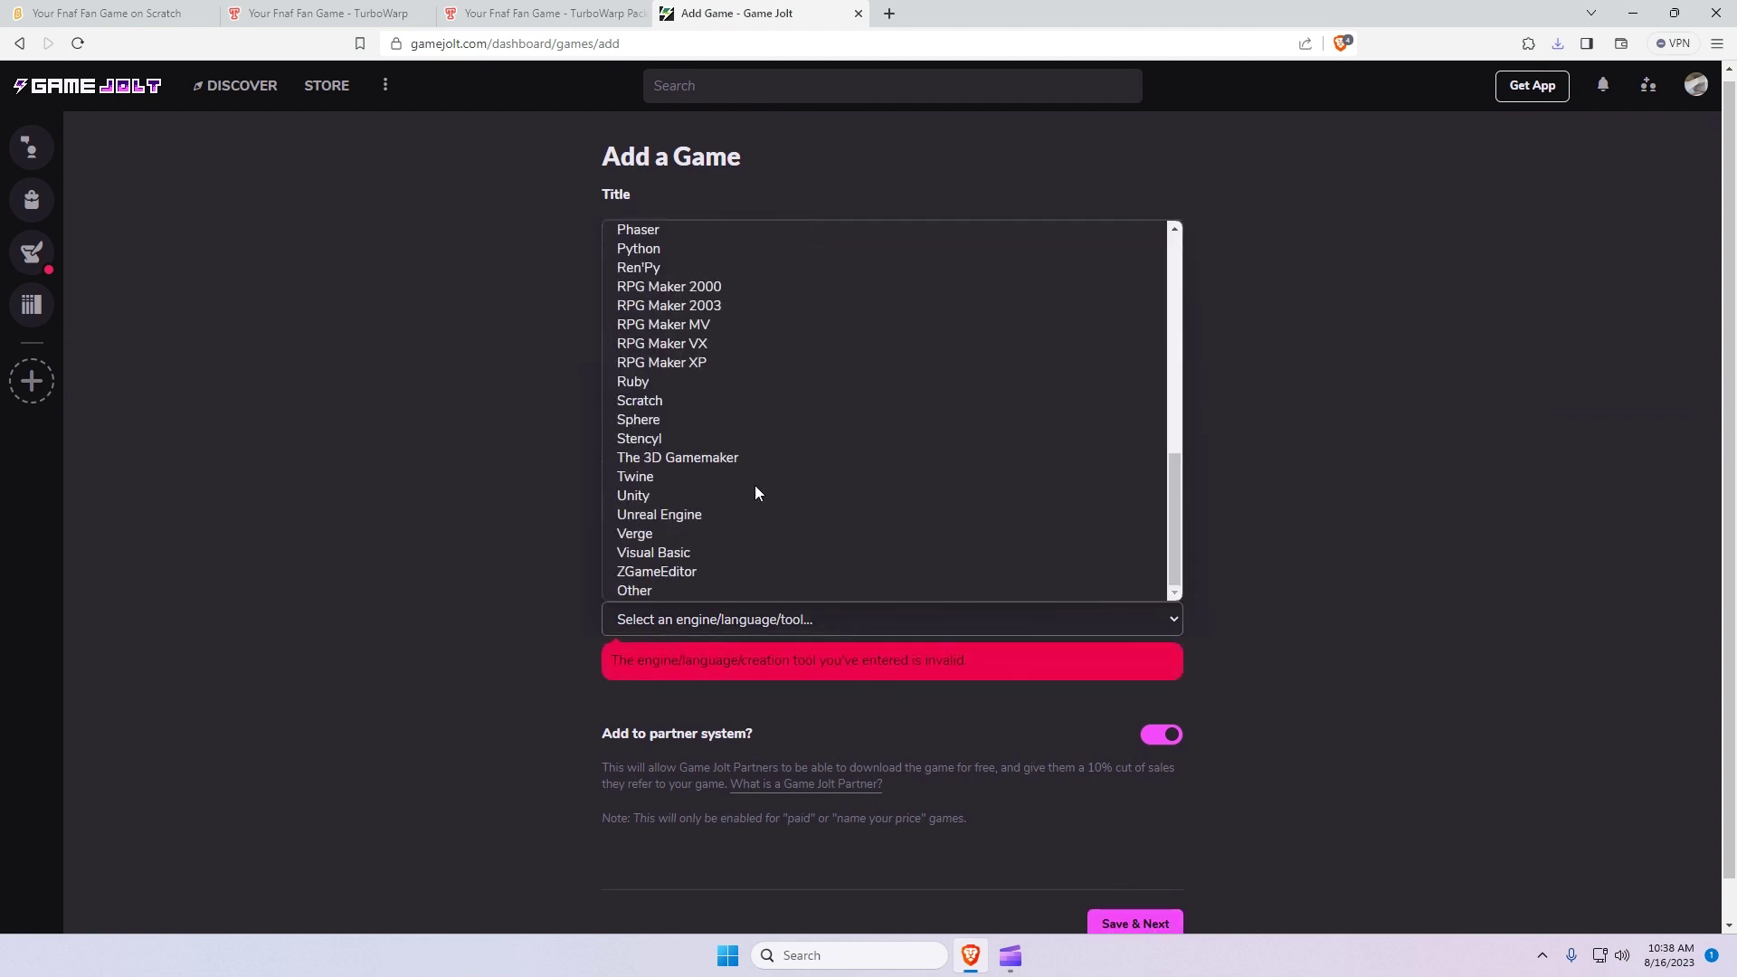
{"action": "left_click", "coordinate": [670, 398]}
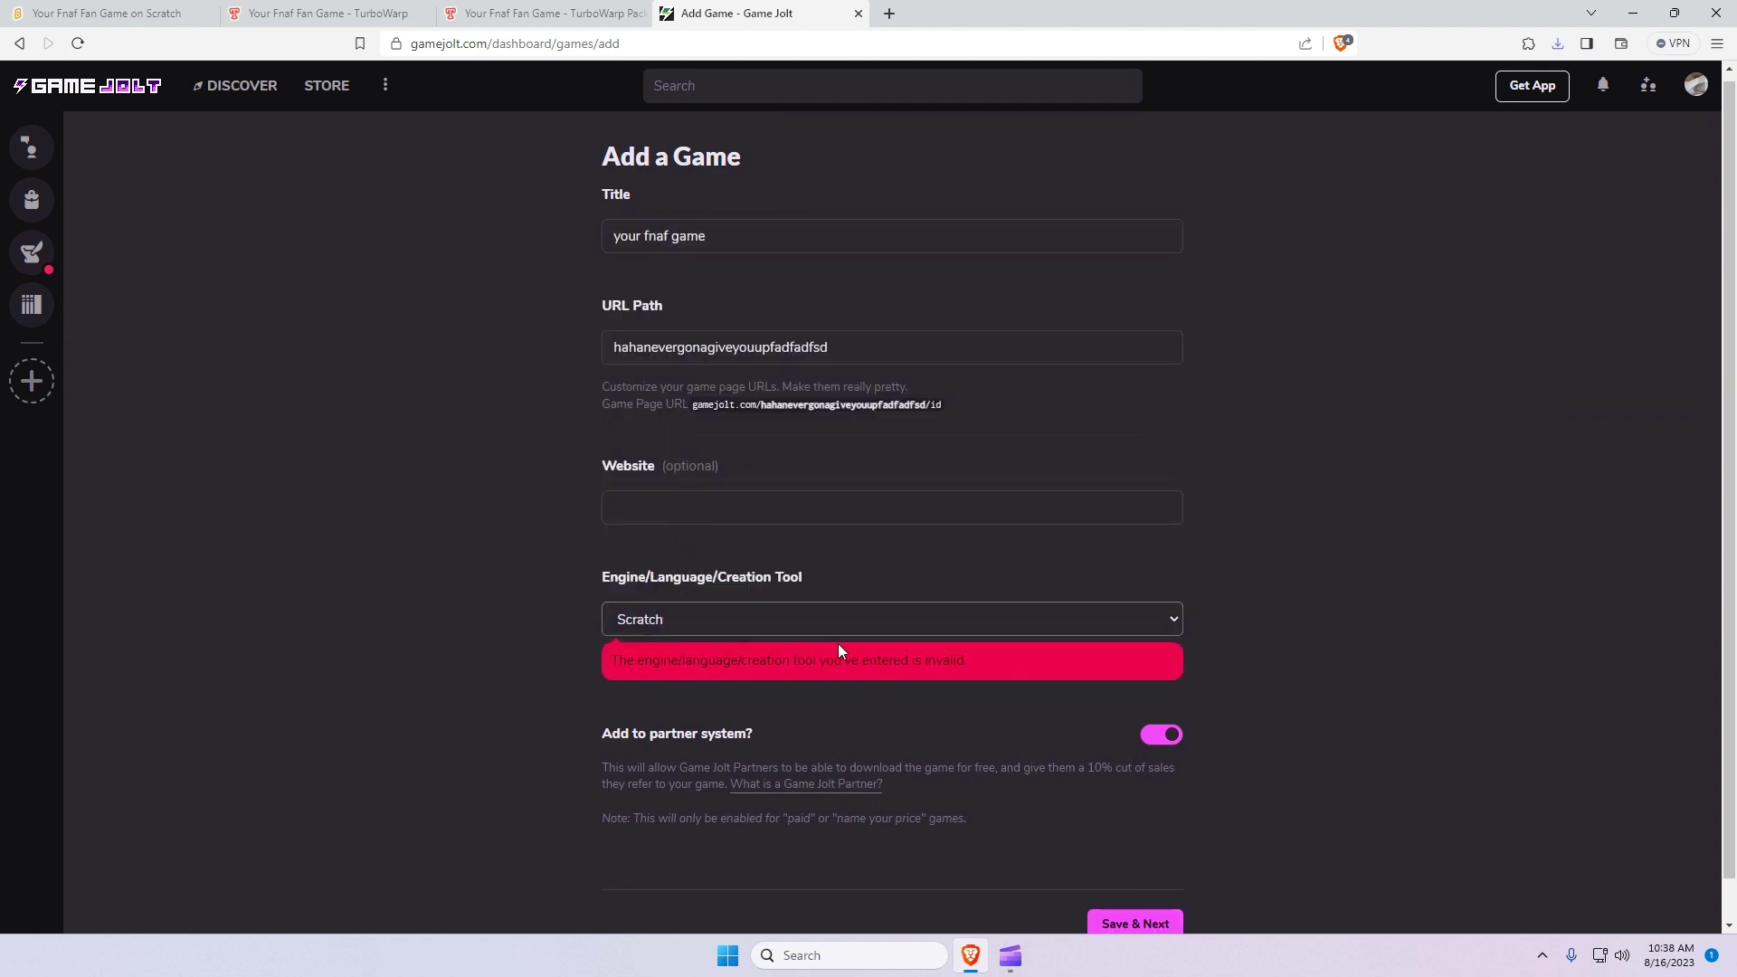
{"action": "left_click", "coordinate": [1126, 919]}
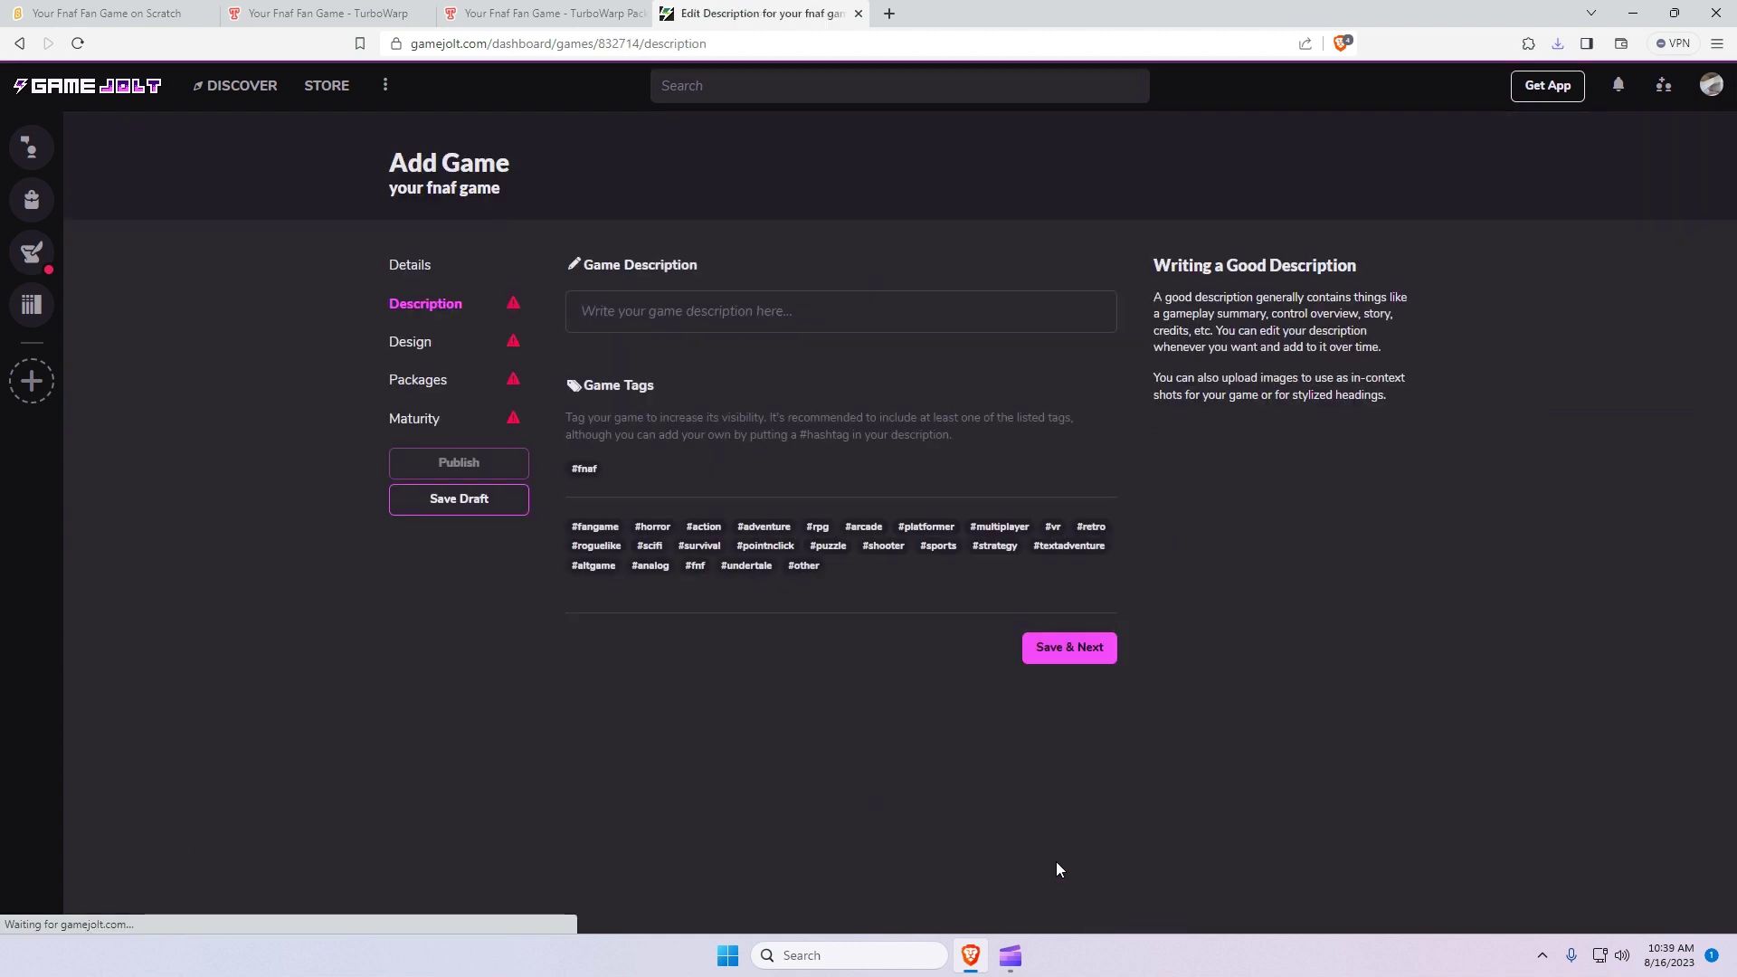
- Enter "hha game fo vrrrsedrsad" as the game description and submit it
{"action": "left_click", "coordinate": [650, 311]}
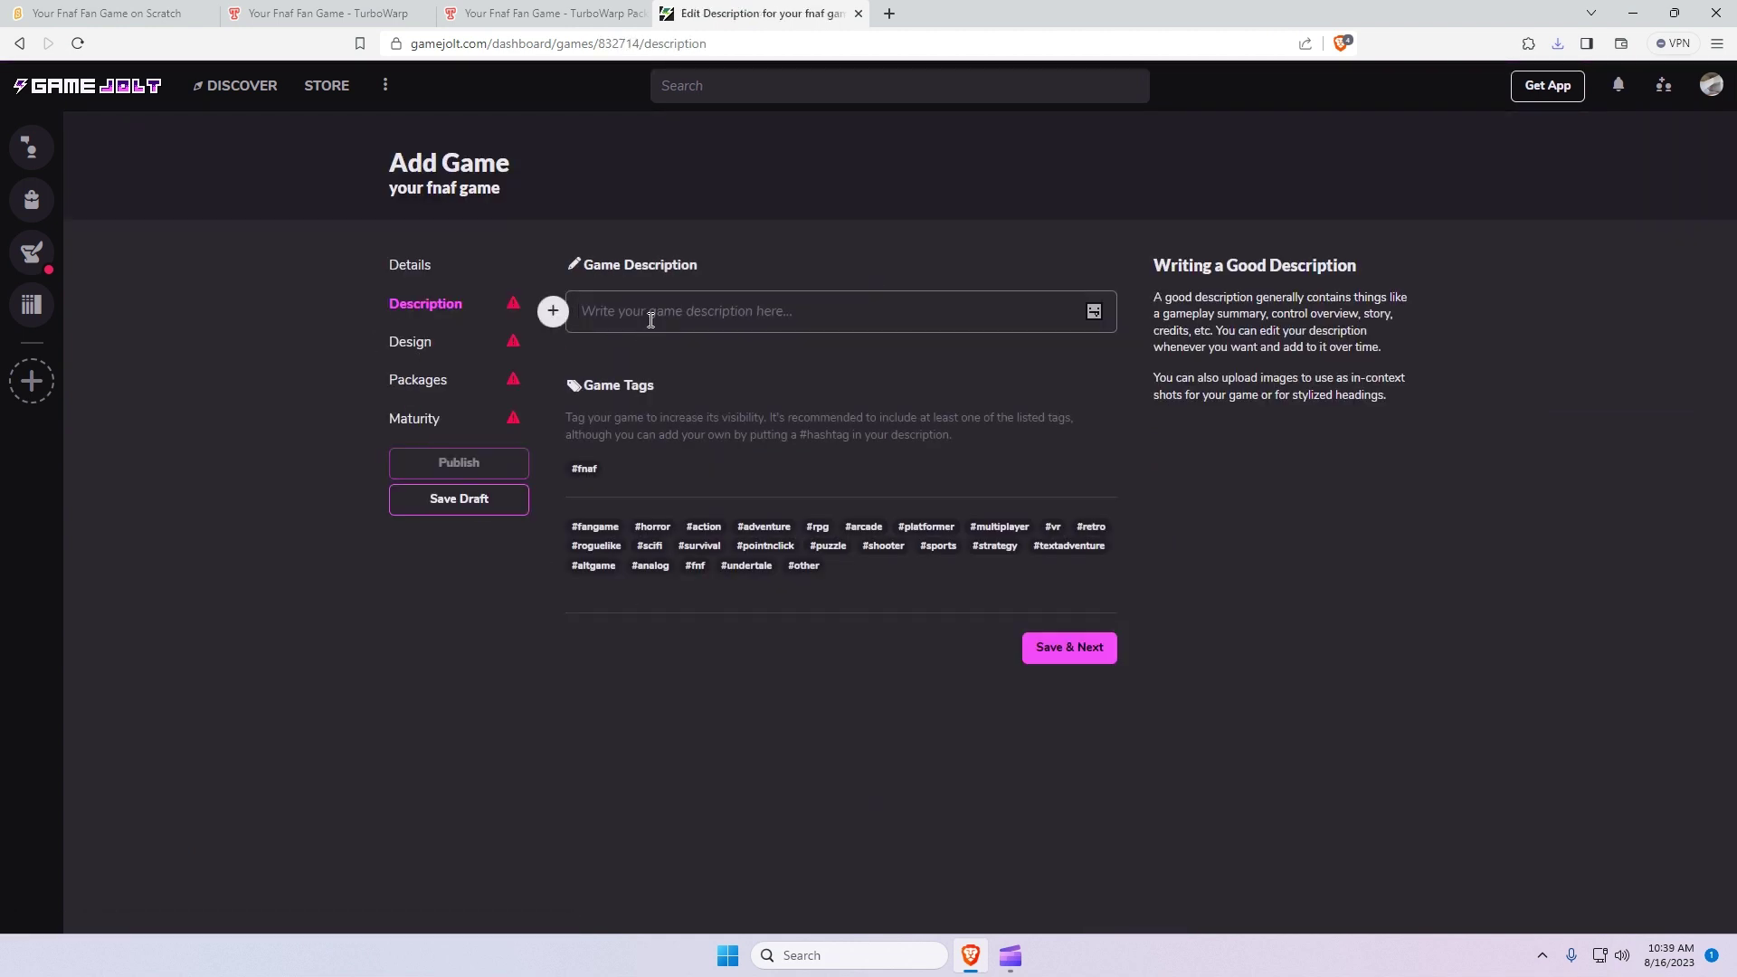
{"action": "type", "text": "hha game fo"}
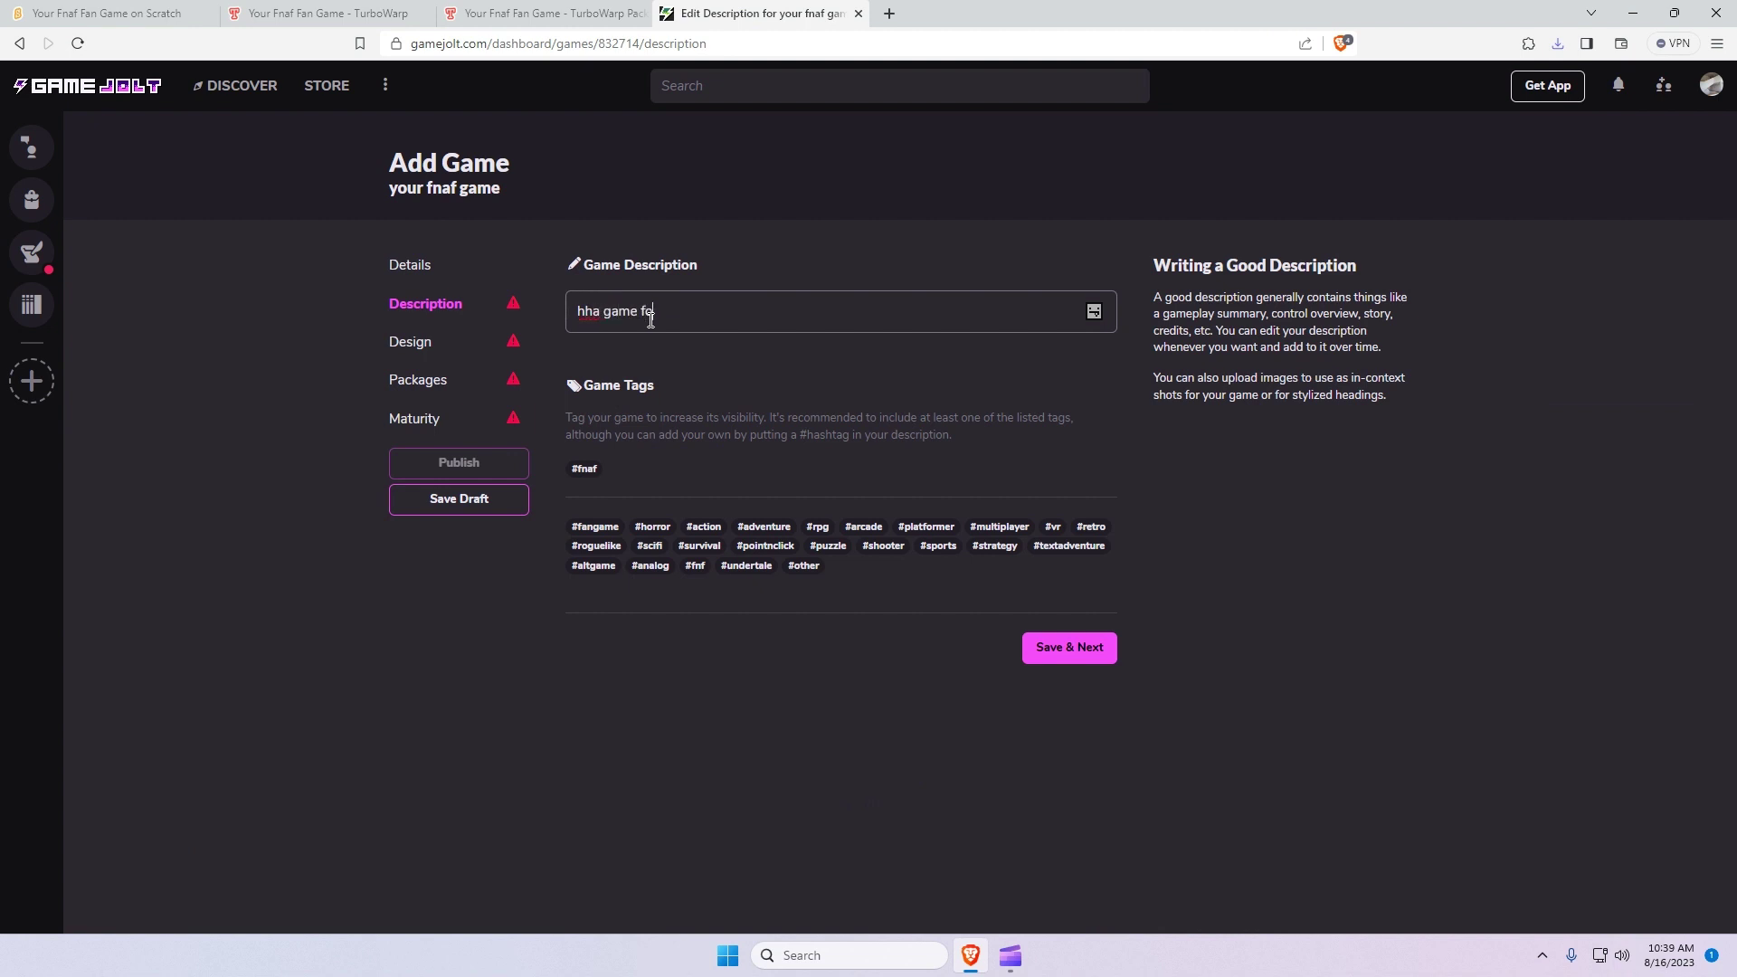
{"action": "type", "text": " vrrrsedrsad"}
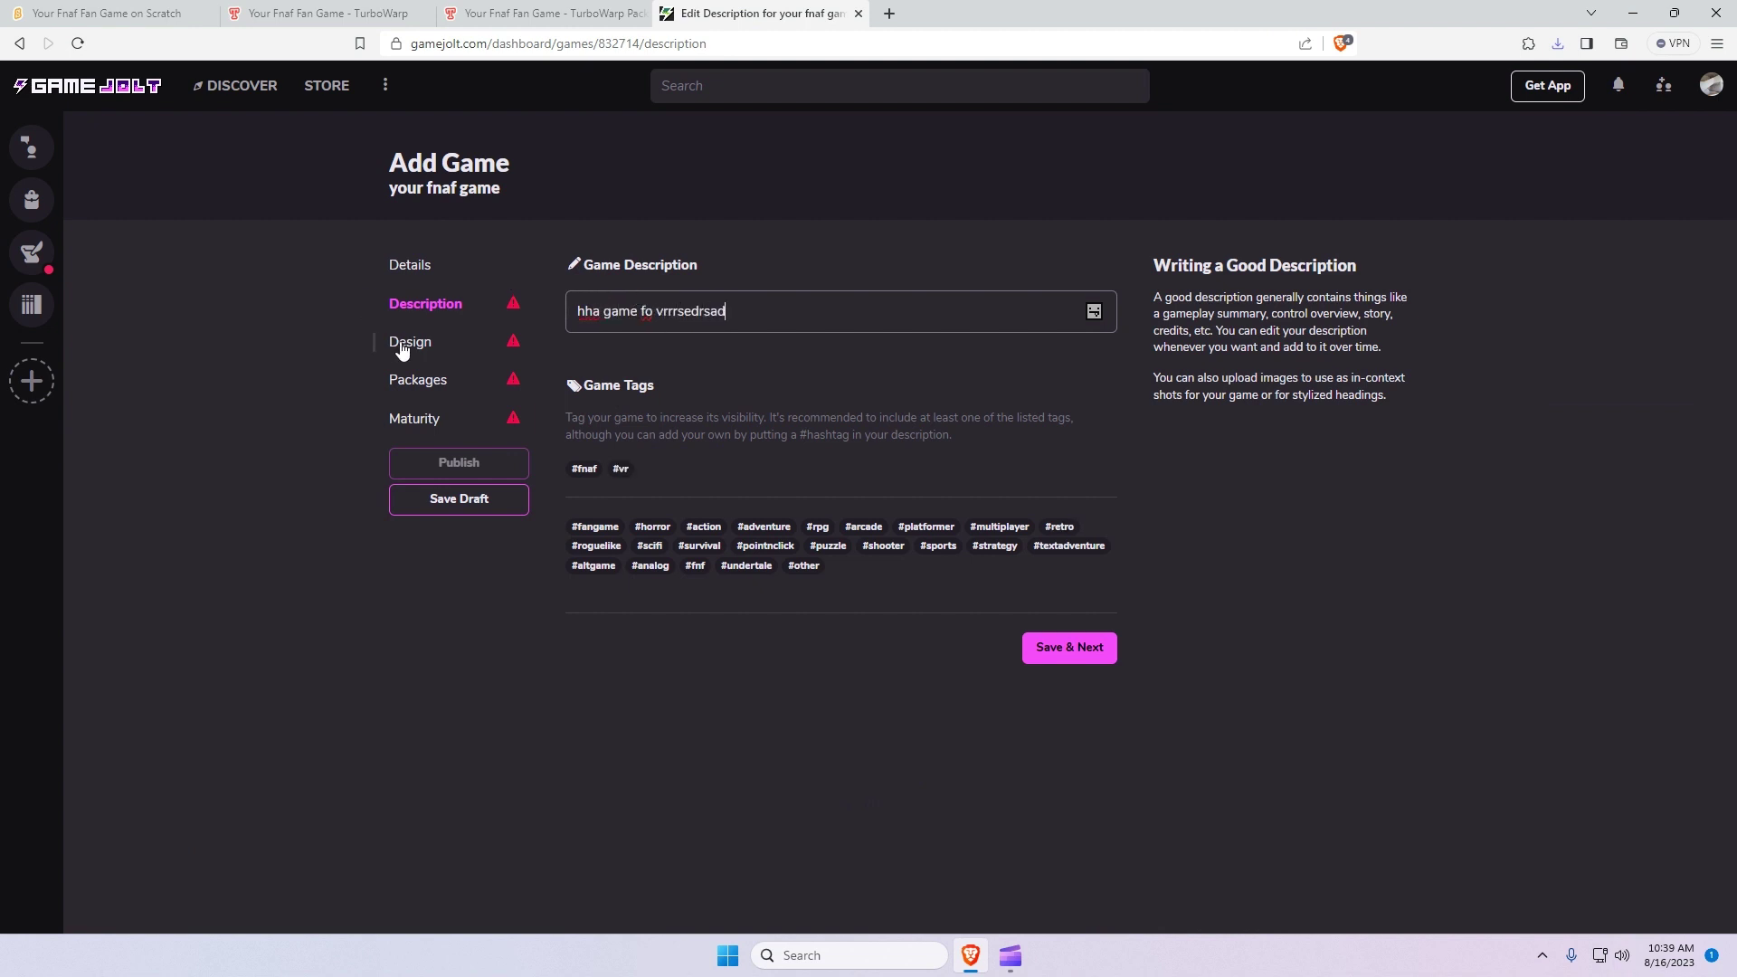
{"action": "left_click", "coordinate": [415, 349]}
{"action": "left_click", "coordinate": [1025, 145]}
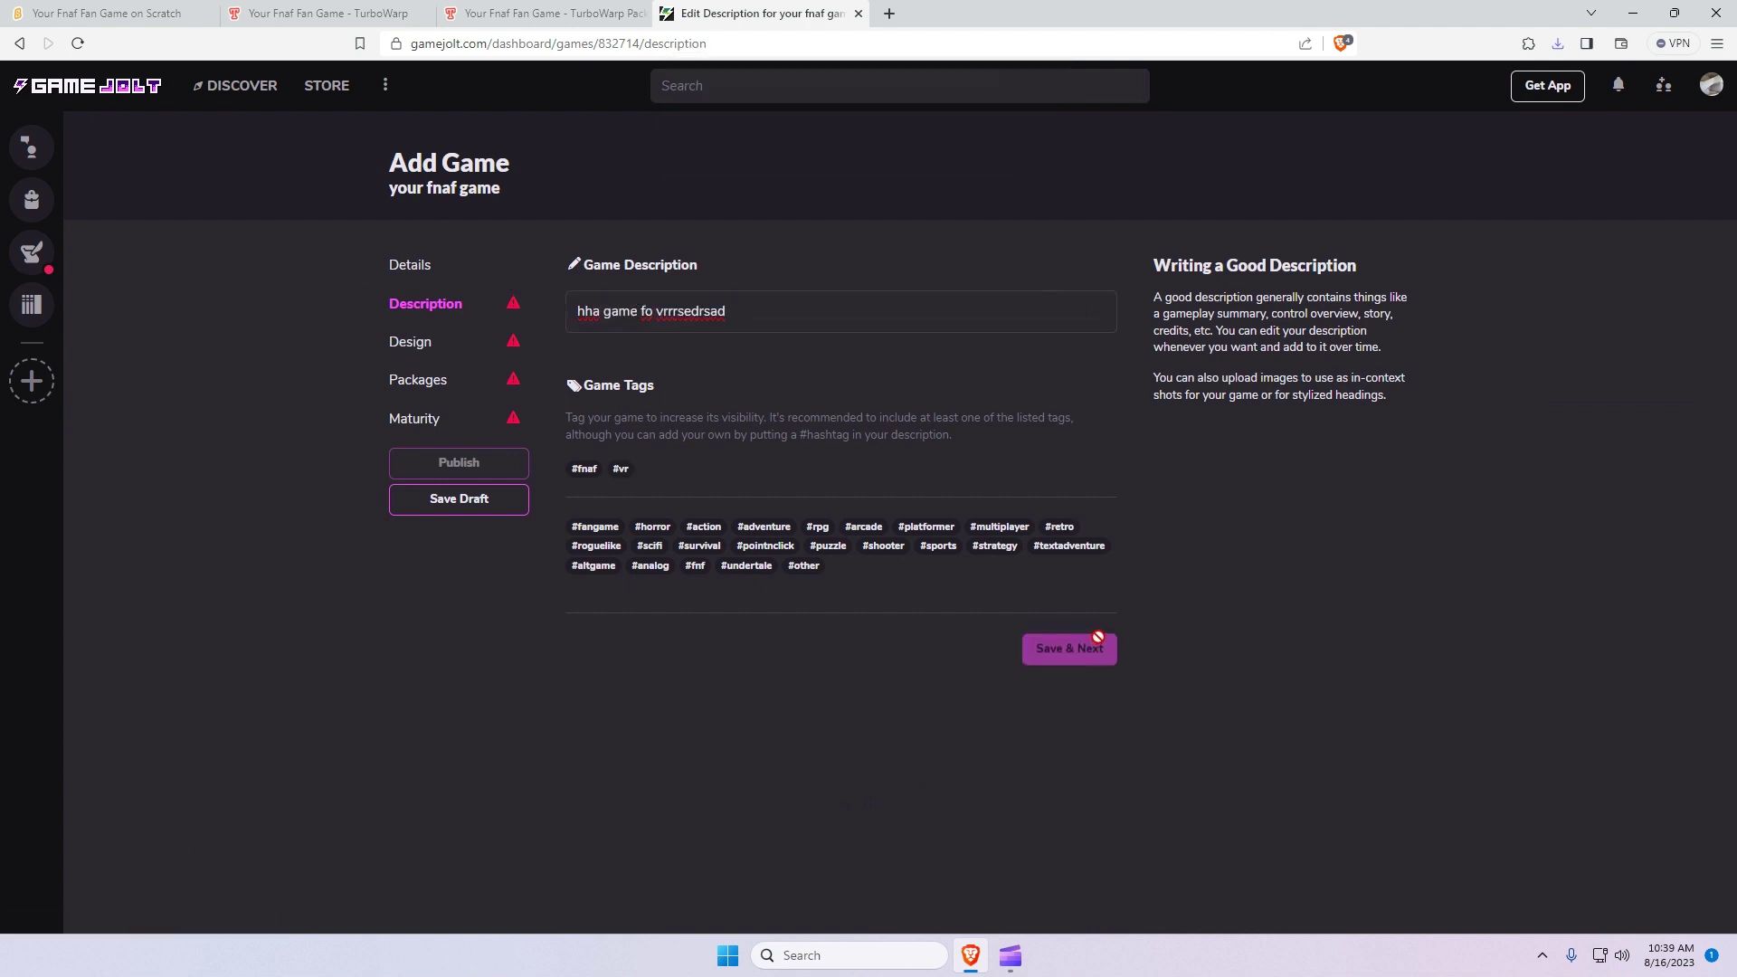
{"action": "left_click", "coordinate": [1090, 643]}
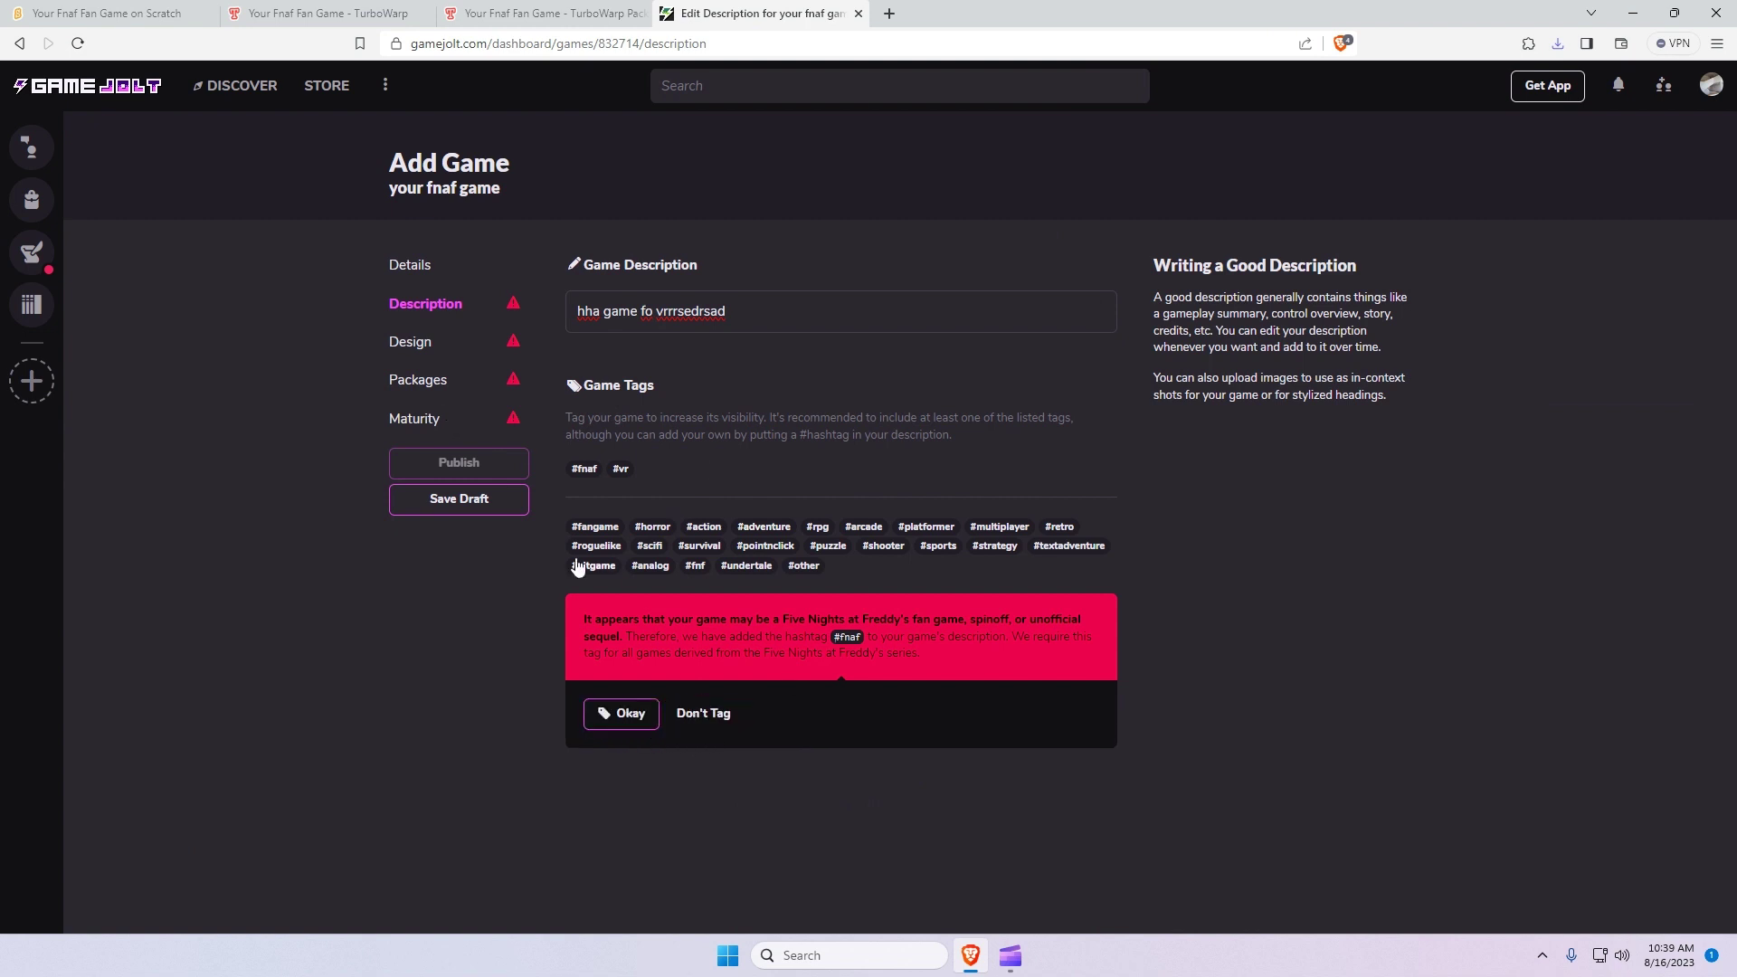
- Add the #fangame and #horror tags to the description and decline the suggested #fnaf tagging
{"action": "left_click", "coordinate": [595, 527]}
{"action": "left_click", "coordinate": [589, 527]}
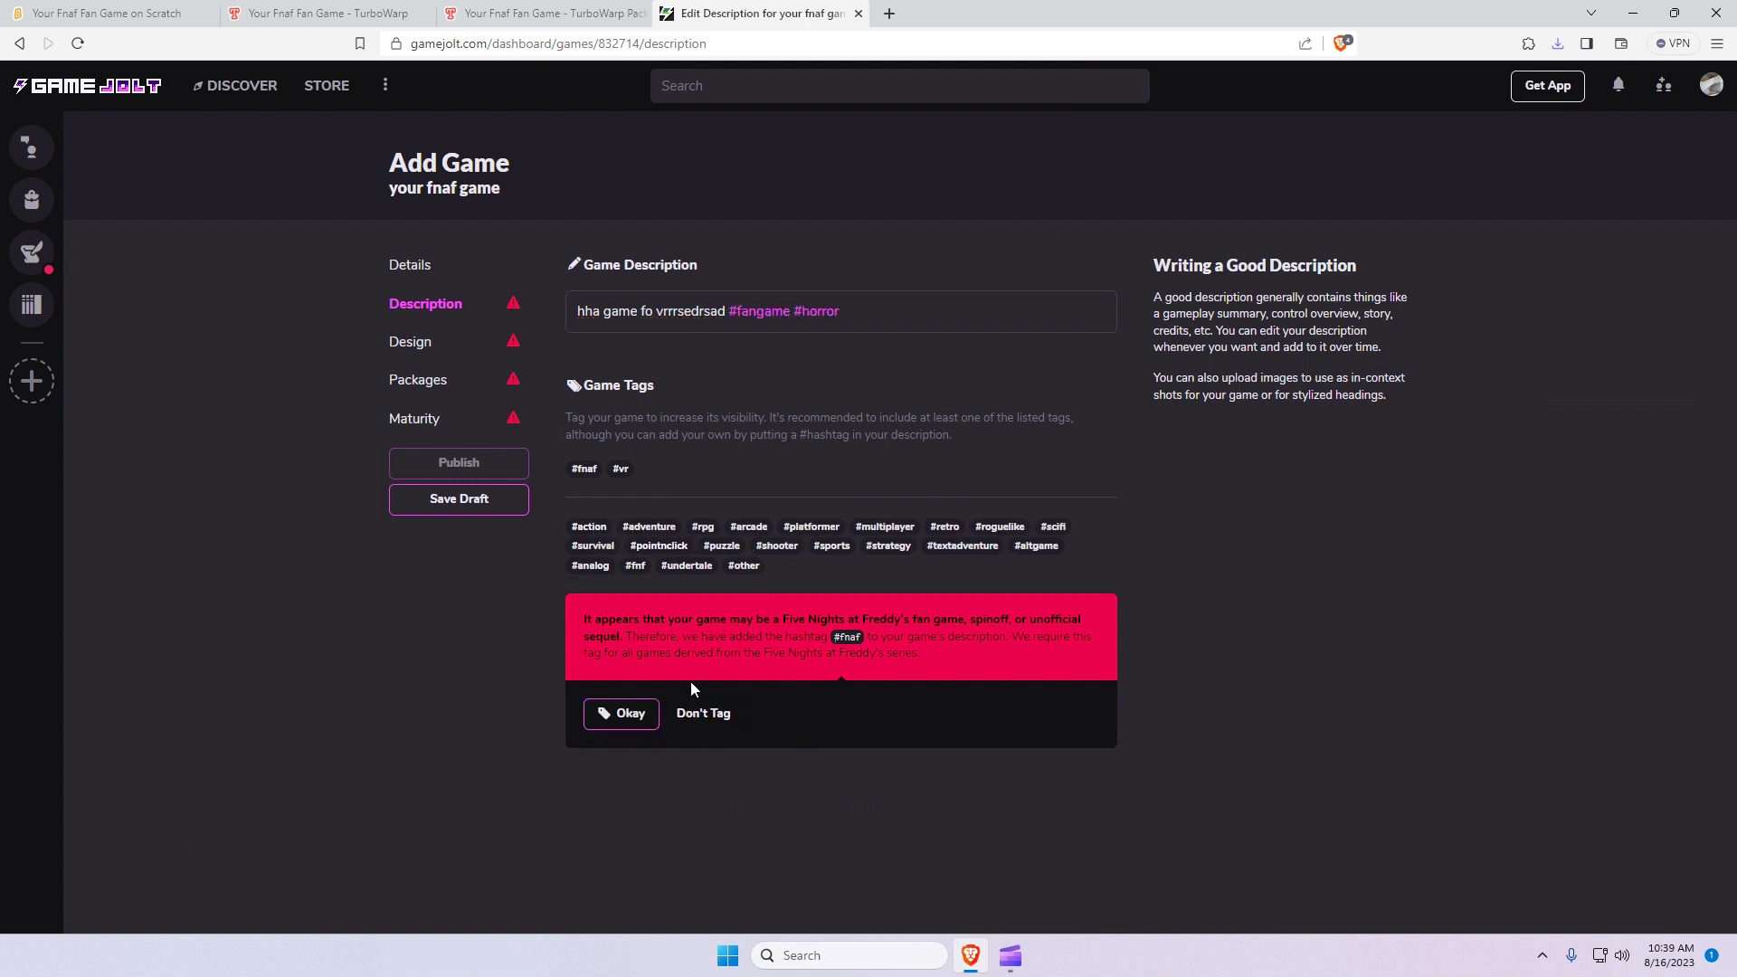
{"action": "left_click", "coordinate": [705, 714]}
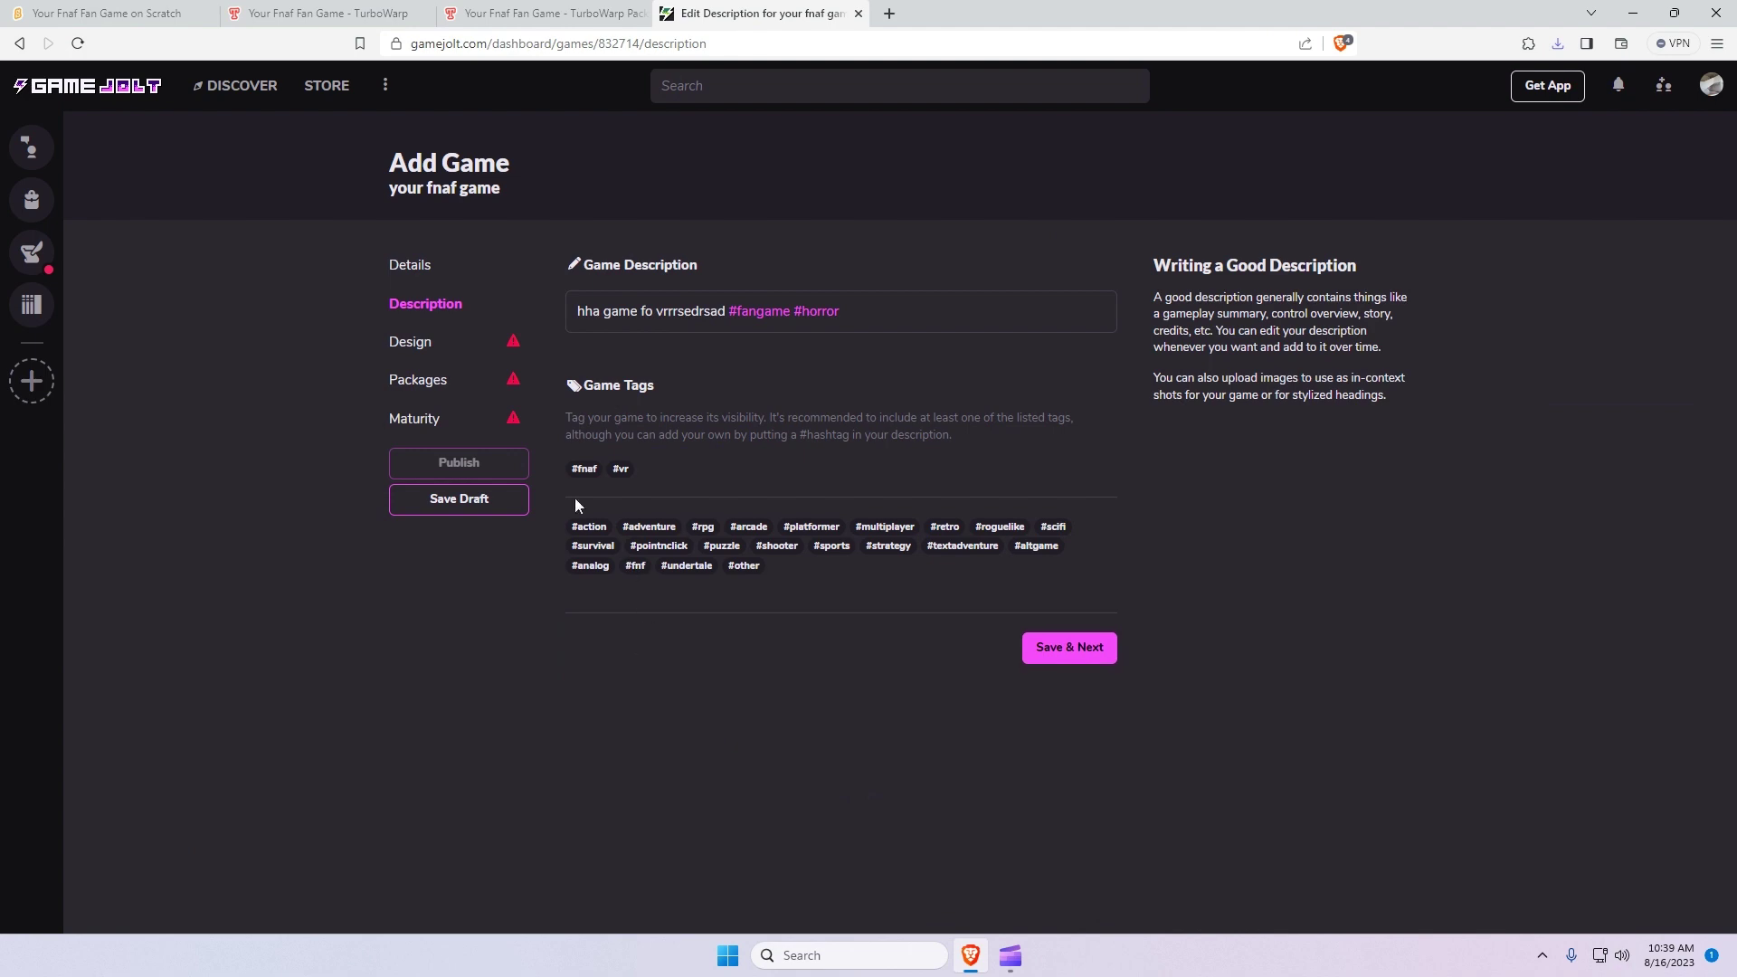
- Open the game's design settings, upload office.png as the game header, and save it with the default crop
{"action": "left_click", "coordinate": [418, 349]}
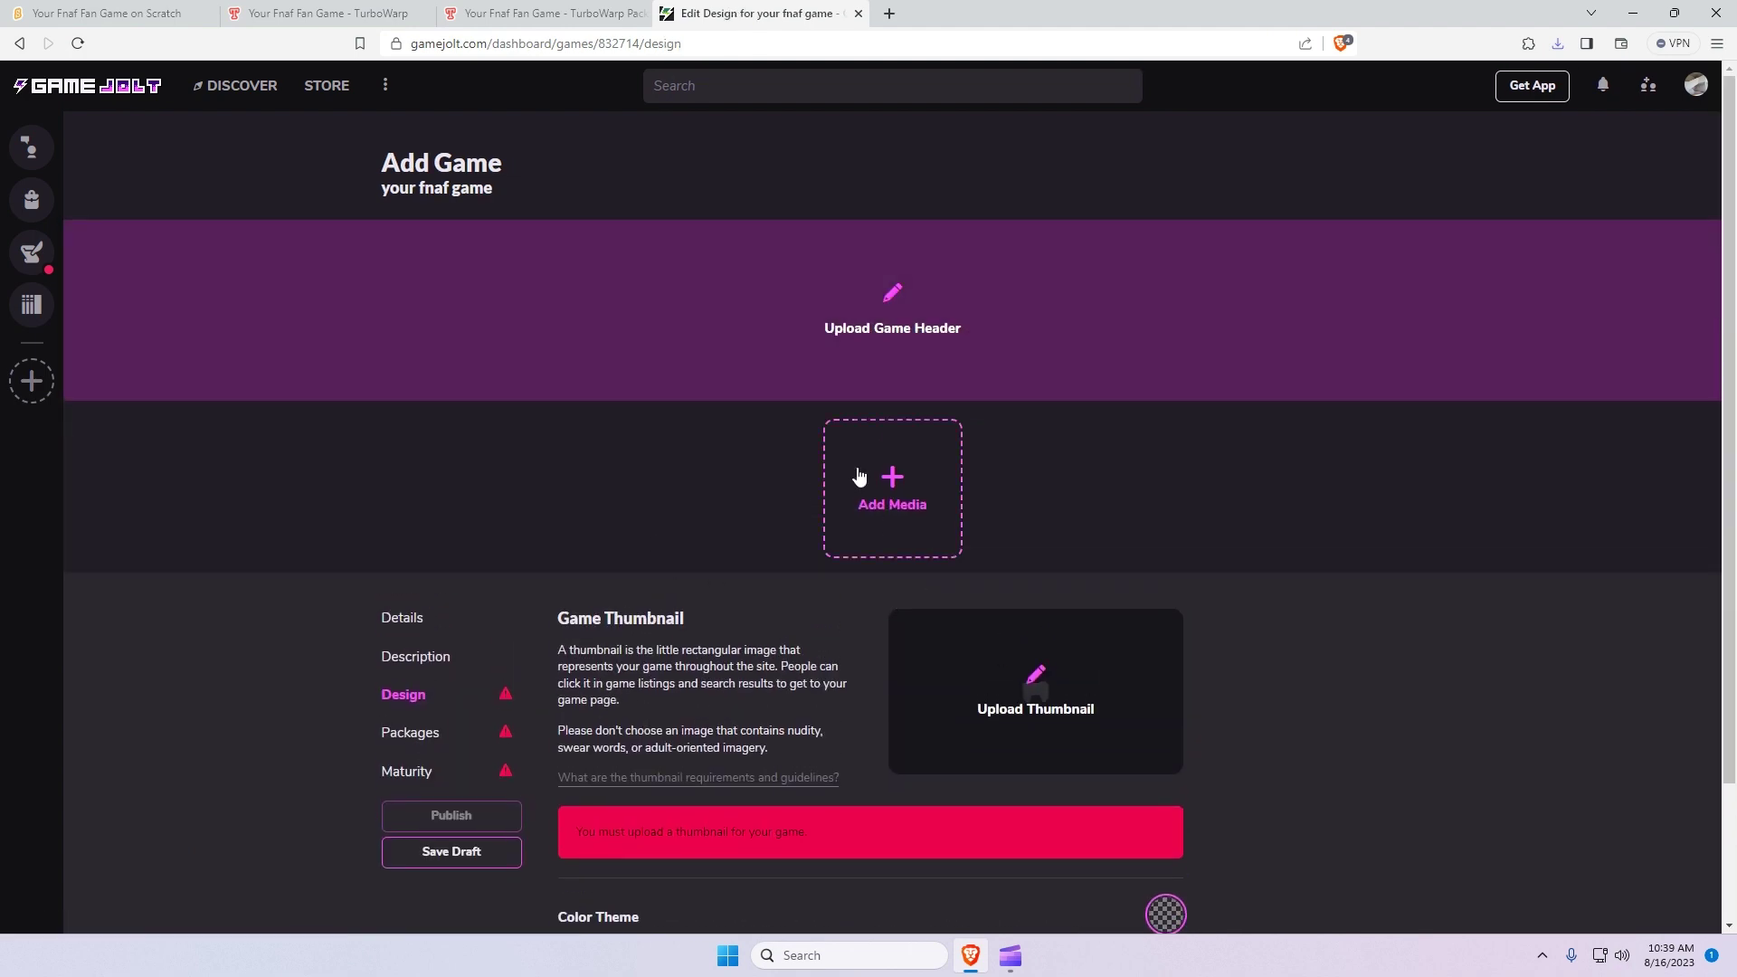
{"action": "left_click", "coordinate": [888, 497]}
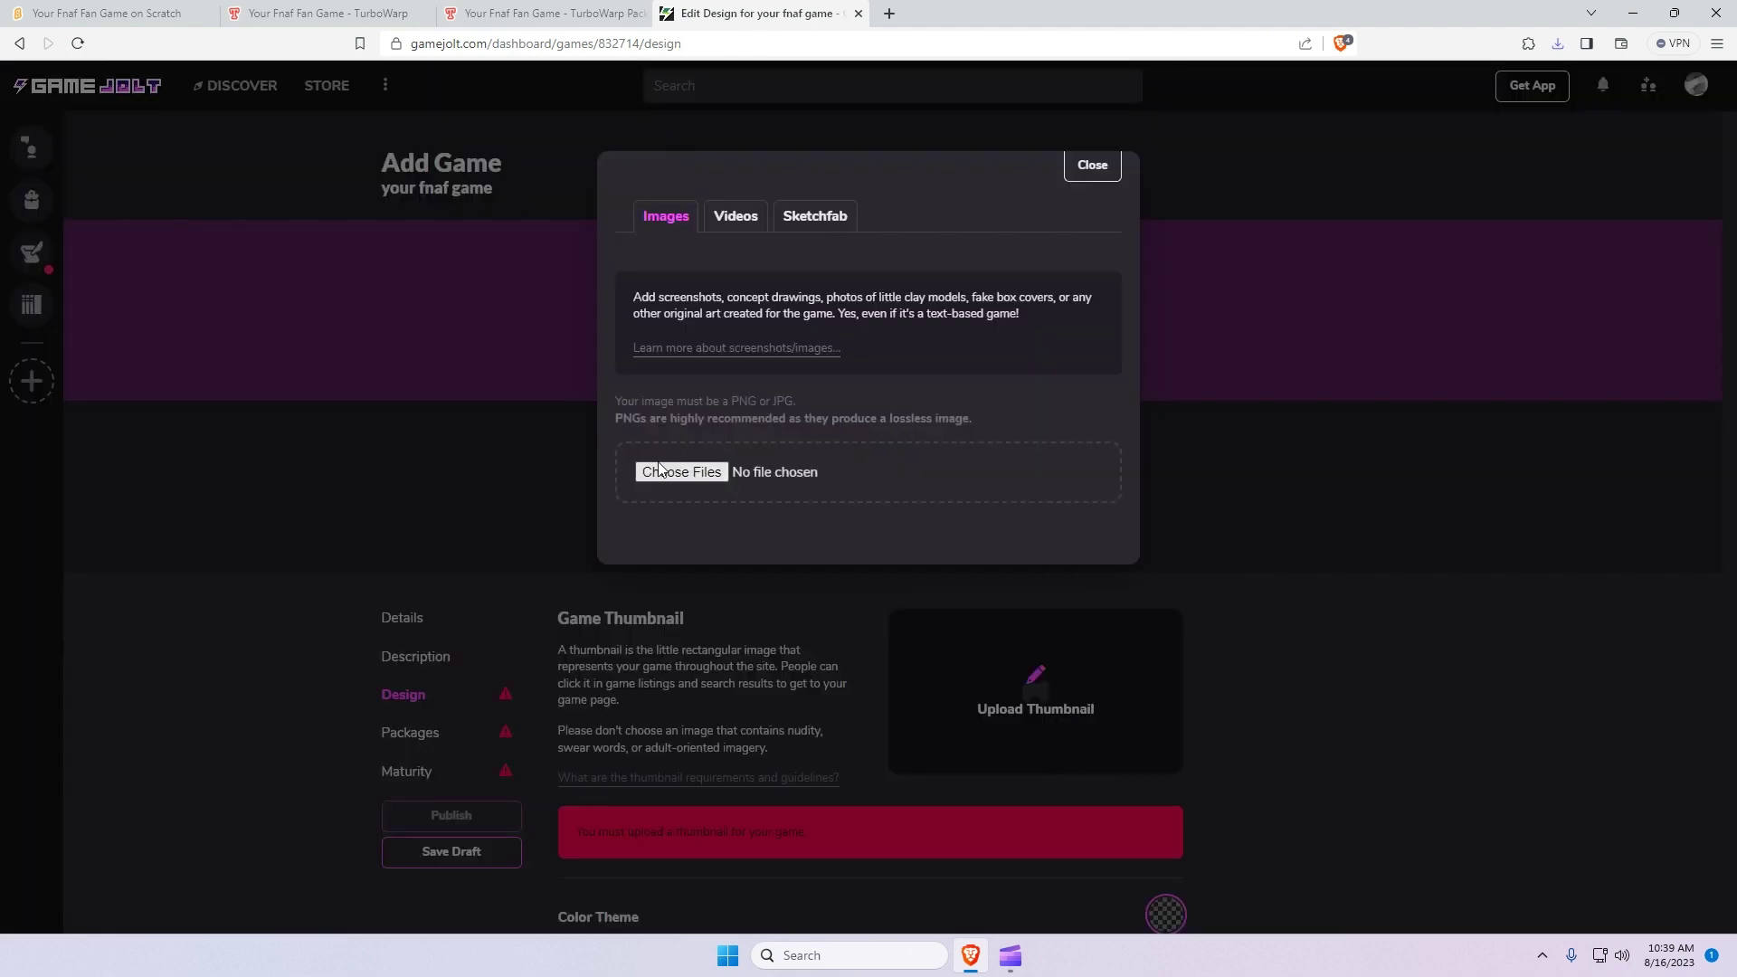
{"action": "left_click", "coordinate": [1091, 165]}
{"action": "left_click", "coordinate": [743, 361]}
{"action": "left_click", "coordinate": [681, 425]}
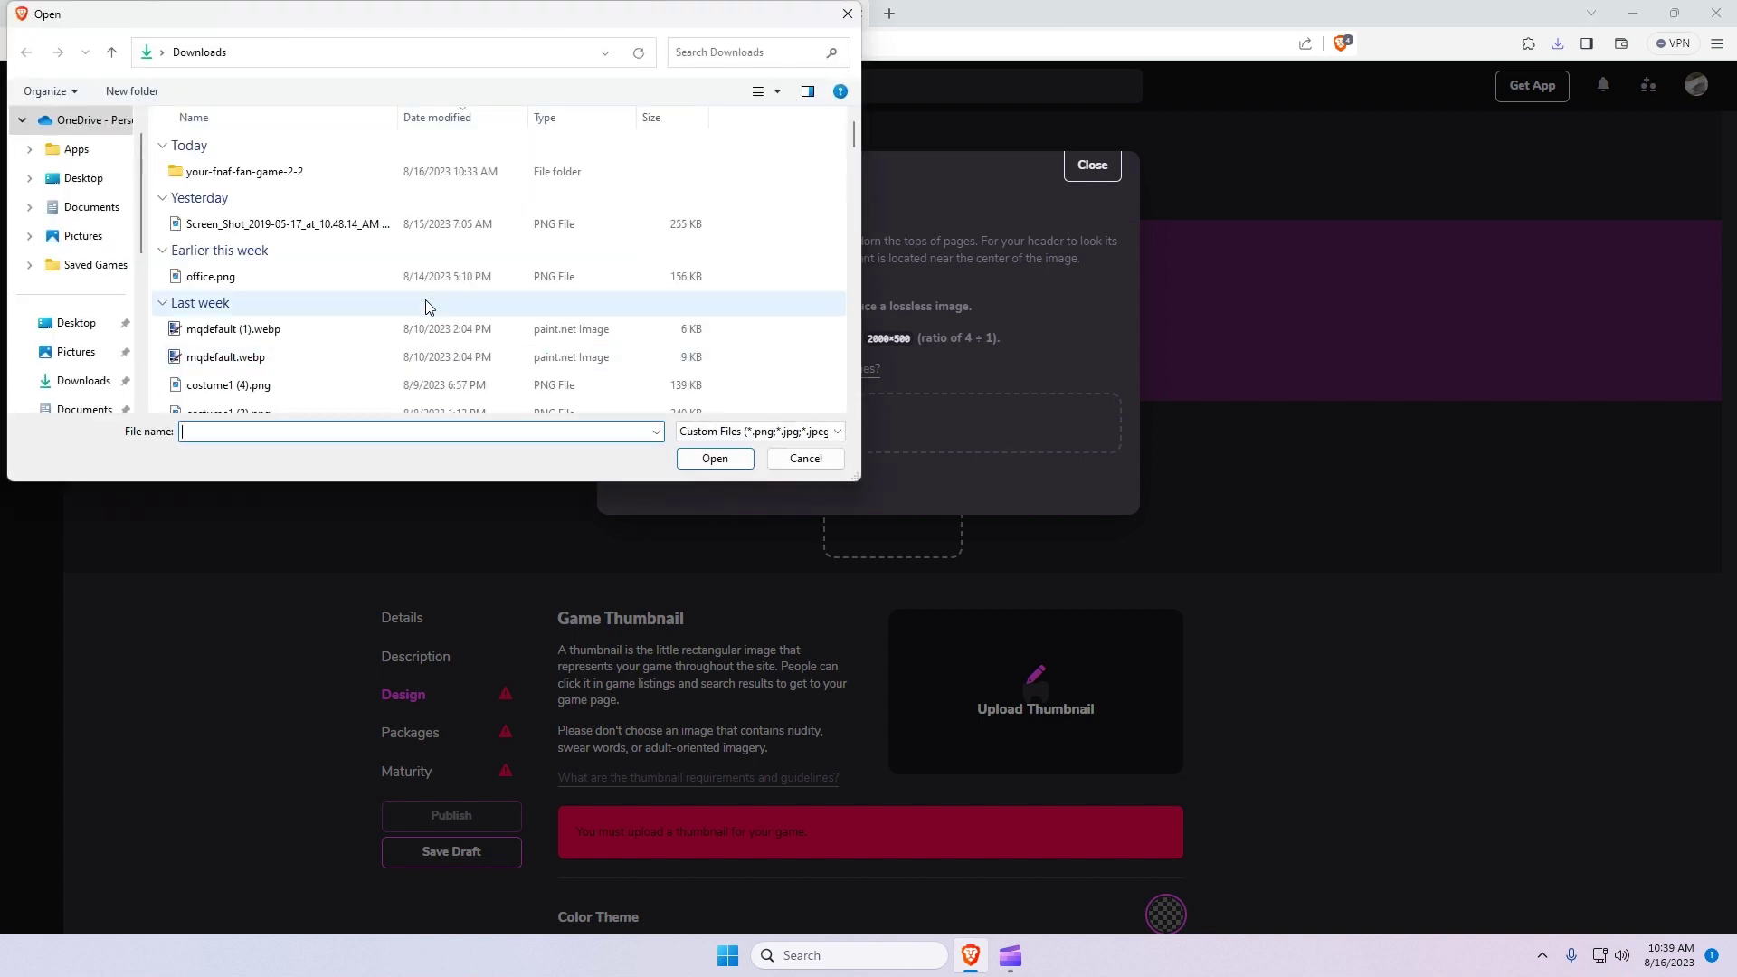
{"action": "left_click", "coordinate": [304, 276]}
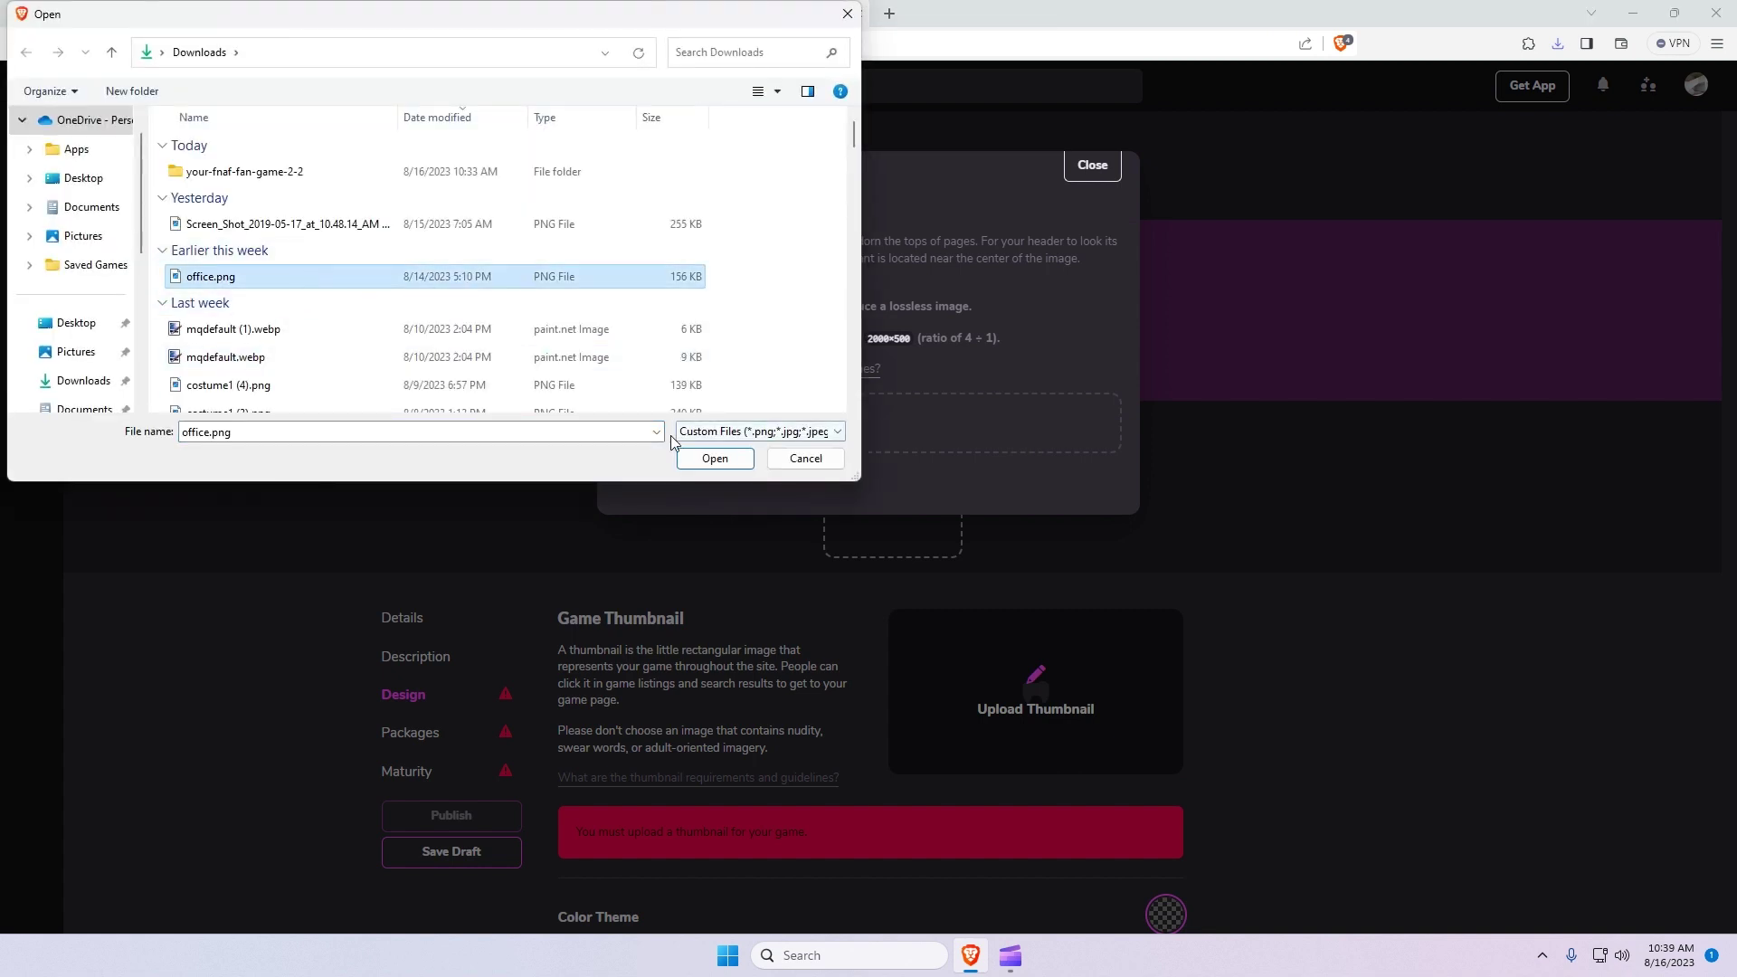
{"action": "left_click", "coordinate": [715, 458]}
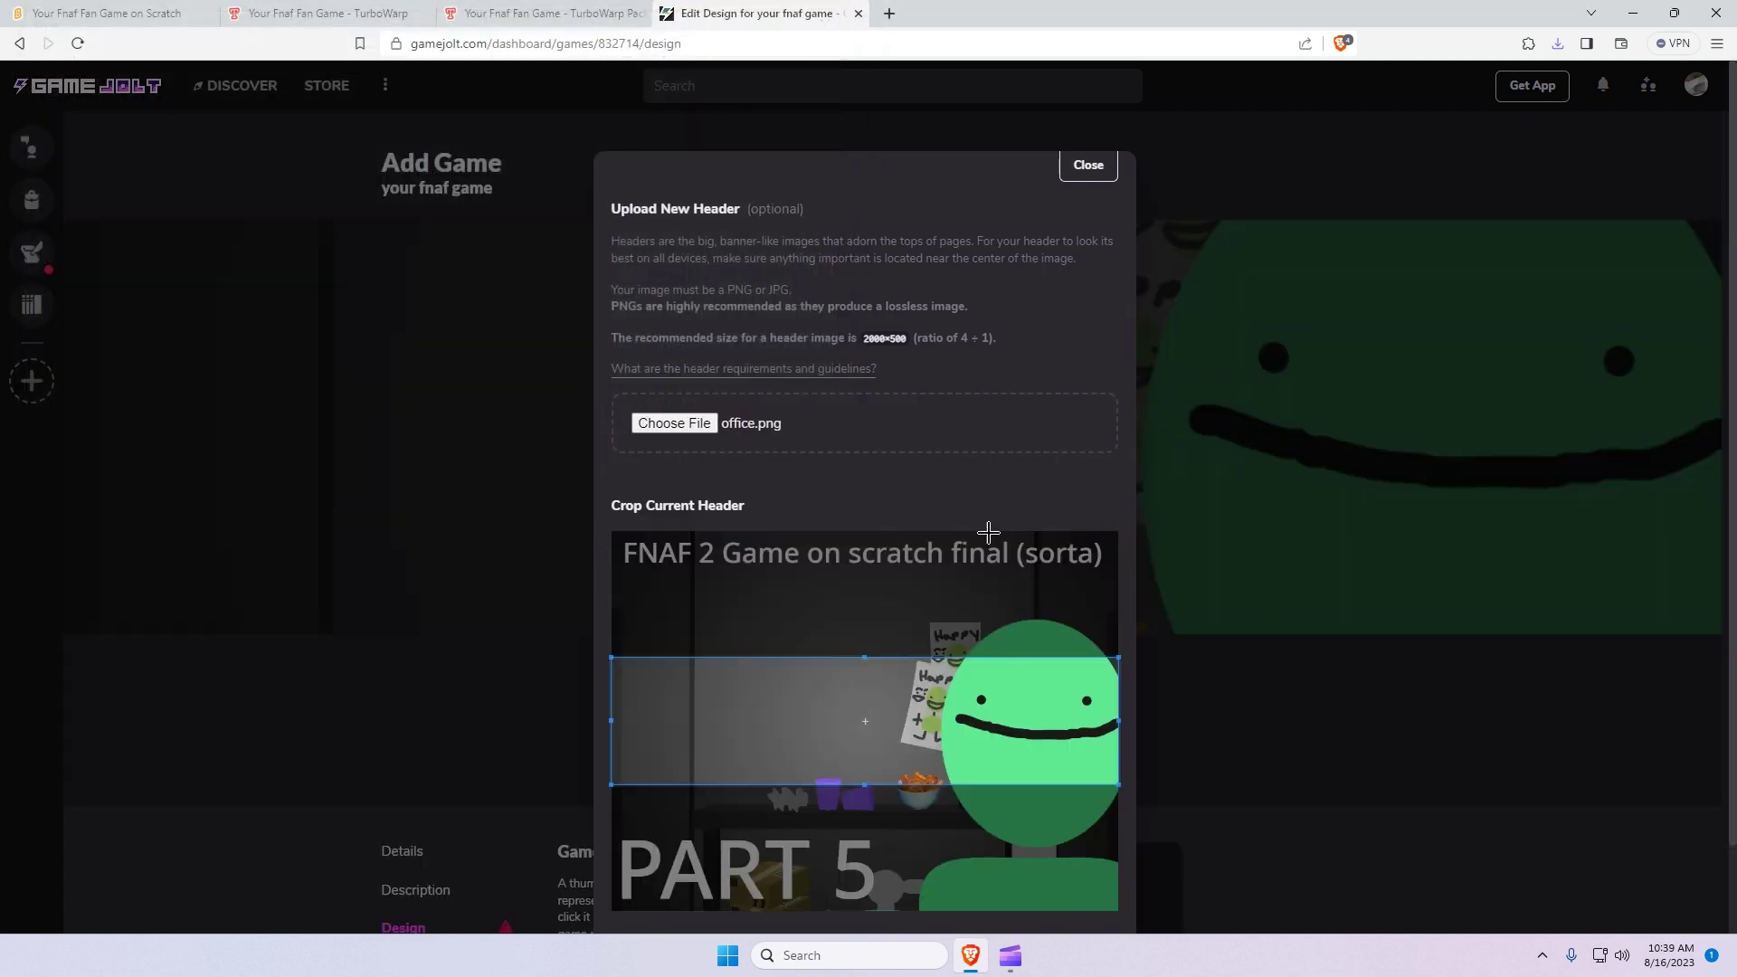
{"action": "scroll", "coordinate": [1006, 240], "scroll_direction": "down", "scroll_amount": 1}
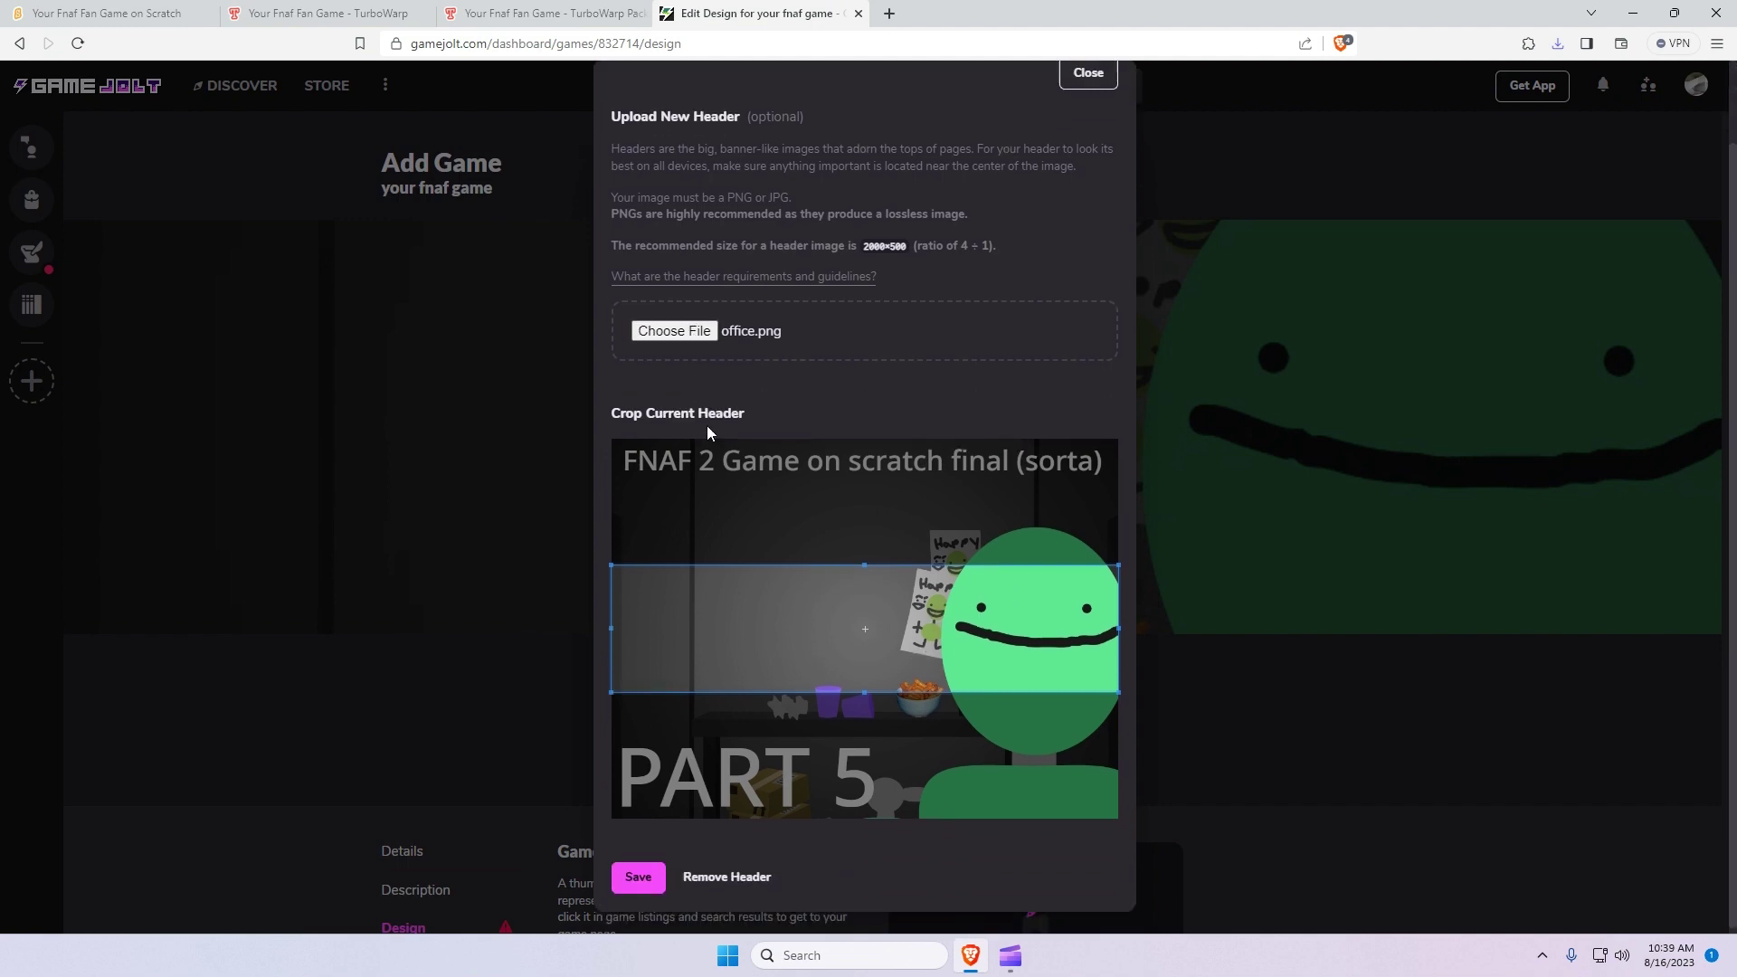
{"action": "left_click", "coordinate": [636, 872]}
- Upload office.png as the game's thumbnail image
{"action": "scroll", "coordinate": [953, 613], "scroll_direction": "down", "scroll_amount": 3}
{"action": "scroll", "coordinate": [954, 613], "scroll_direction": "down", "scroll_amount": 2}
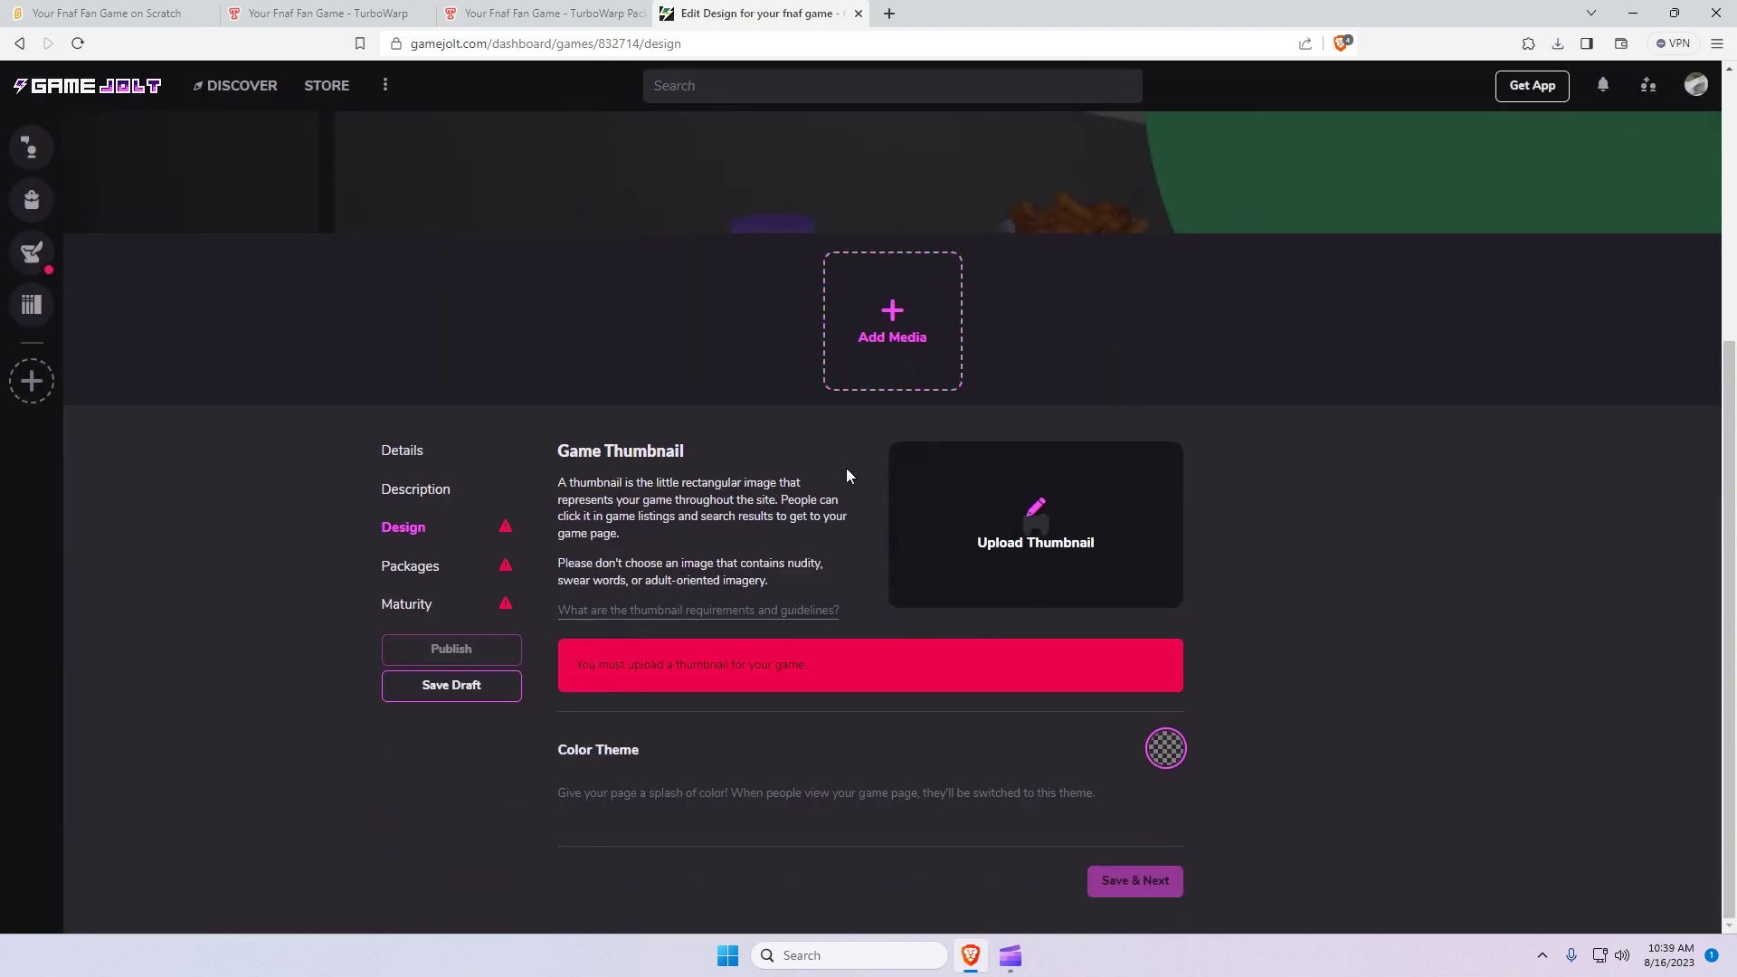
{"action": "left_click", "coordinate": [1125, 535]}
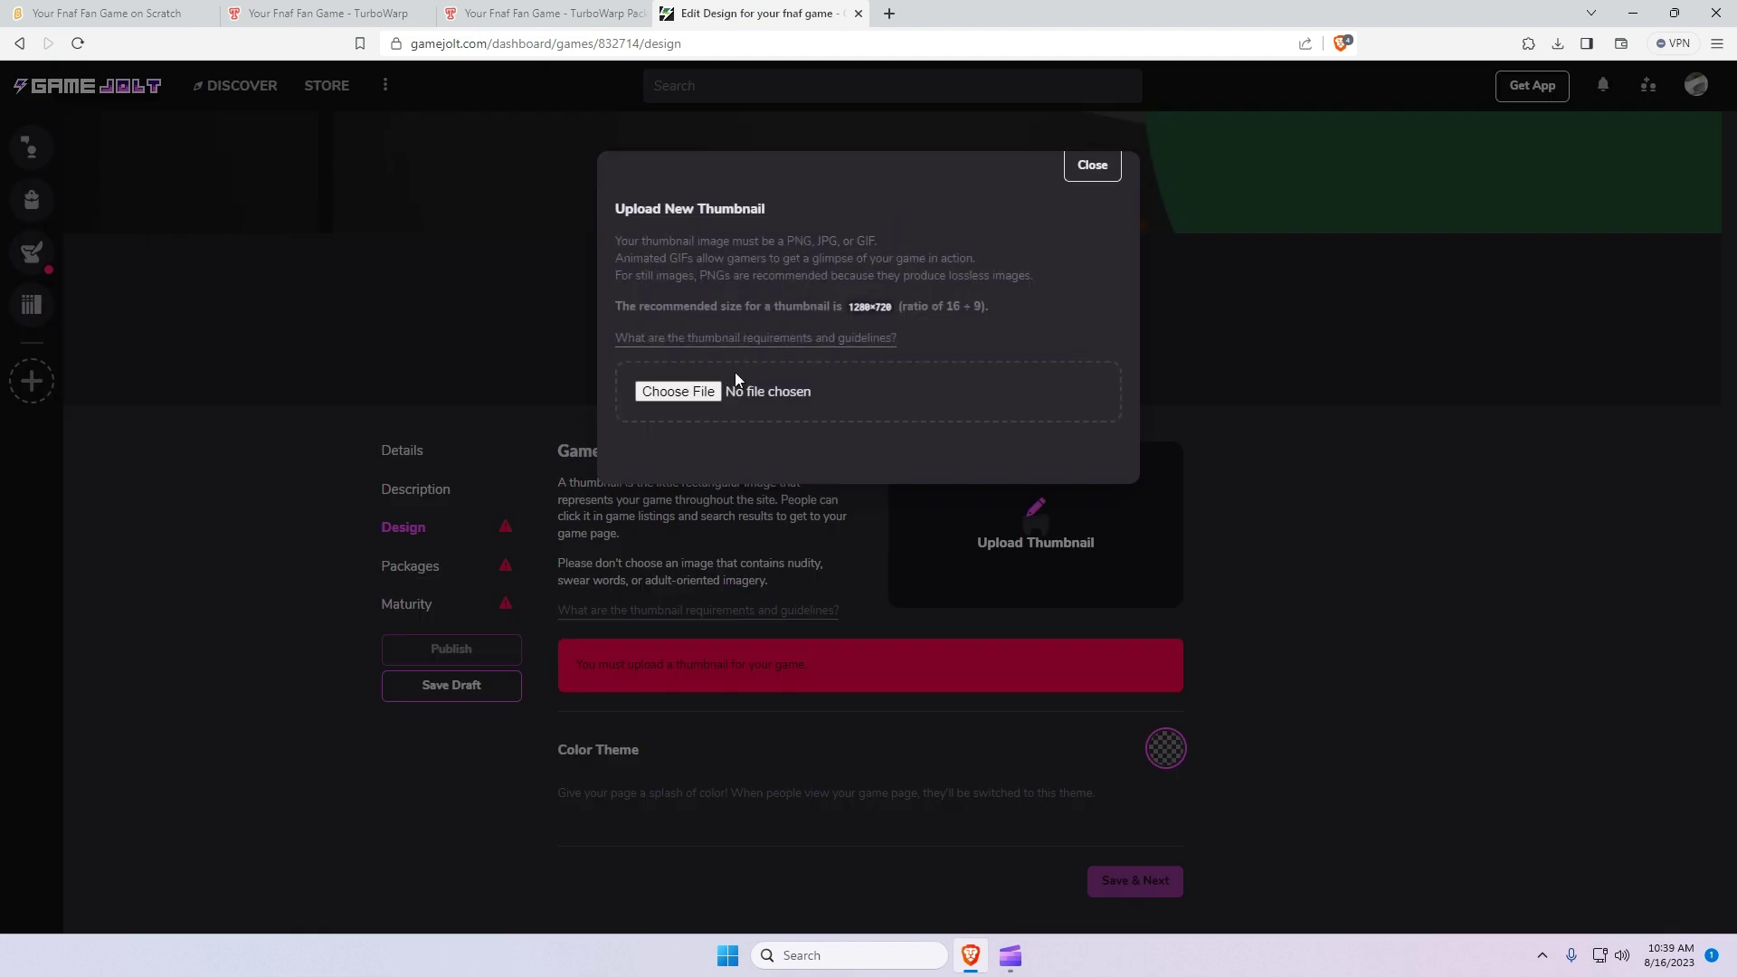
{"action": "left_click", "coordinate": [692, 391]}
{"action": "left_click", "coordinate": [352, 277]}
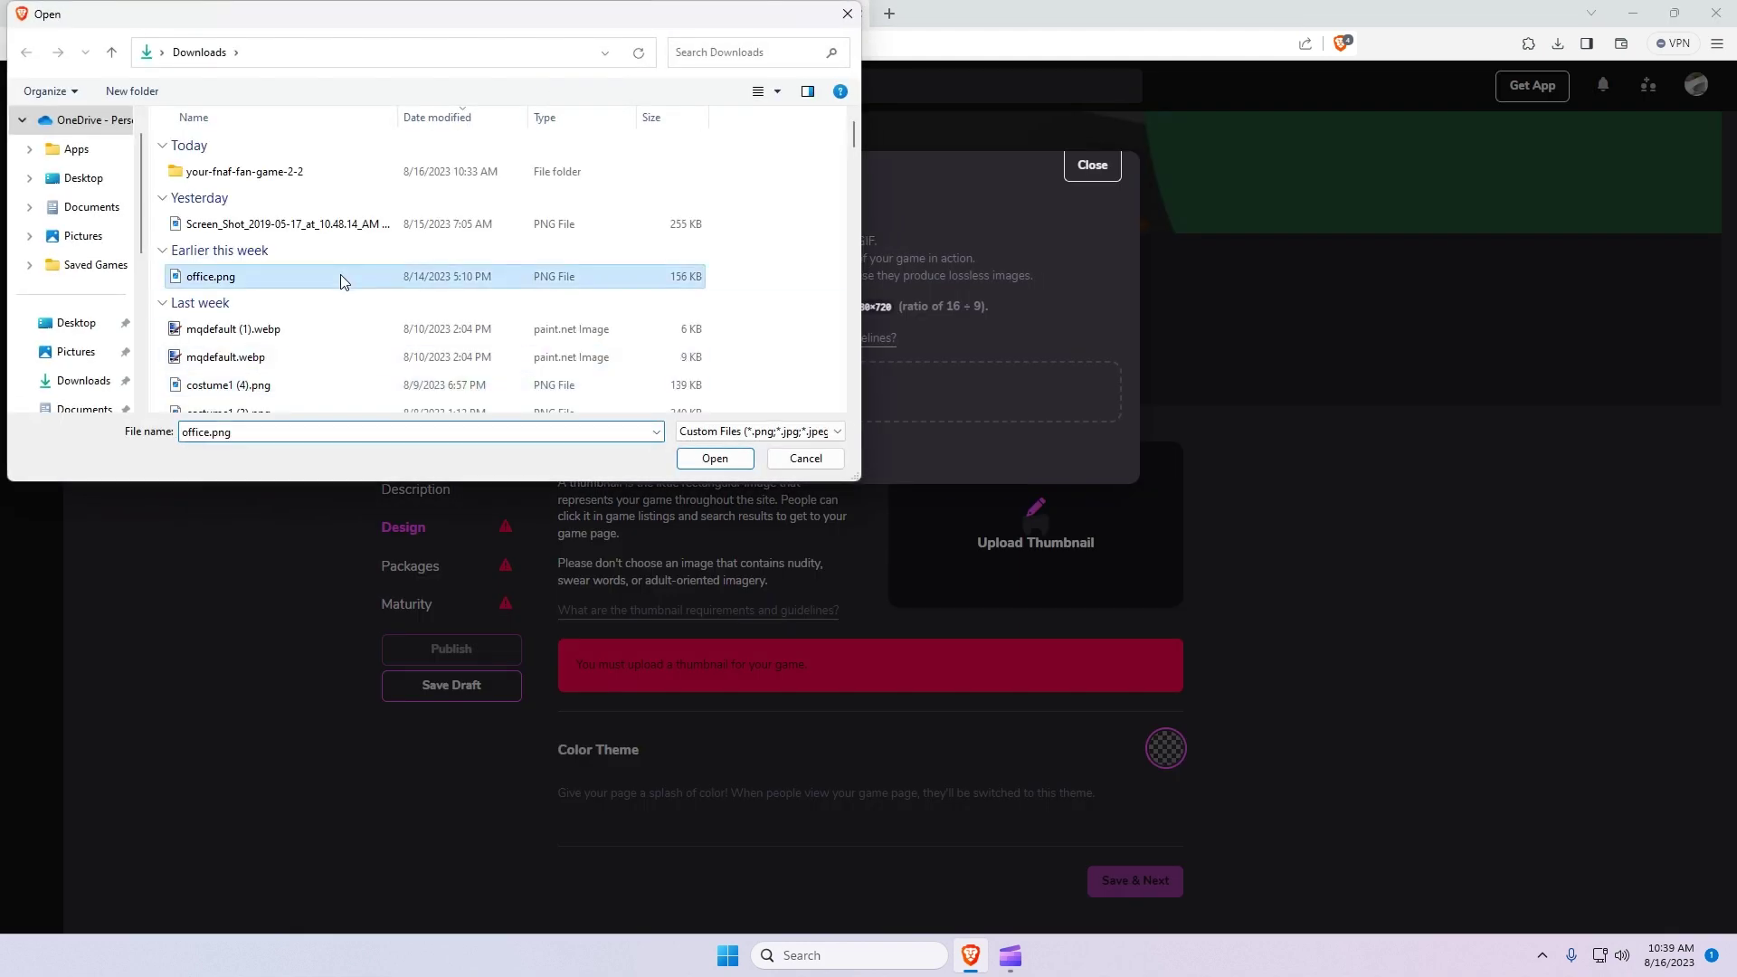
{"action": "left_click", "coordinate": [707, 461]}
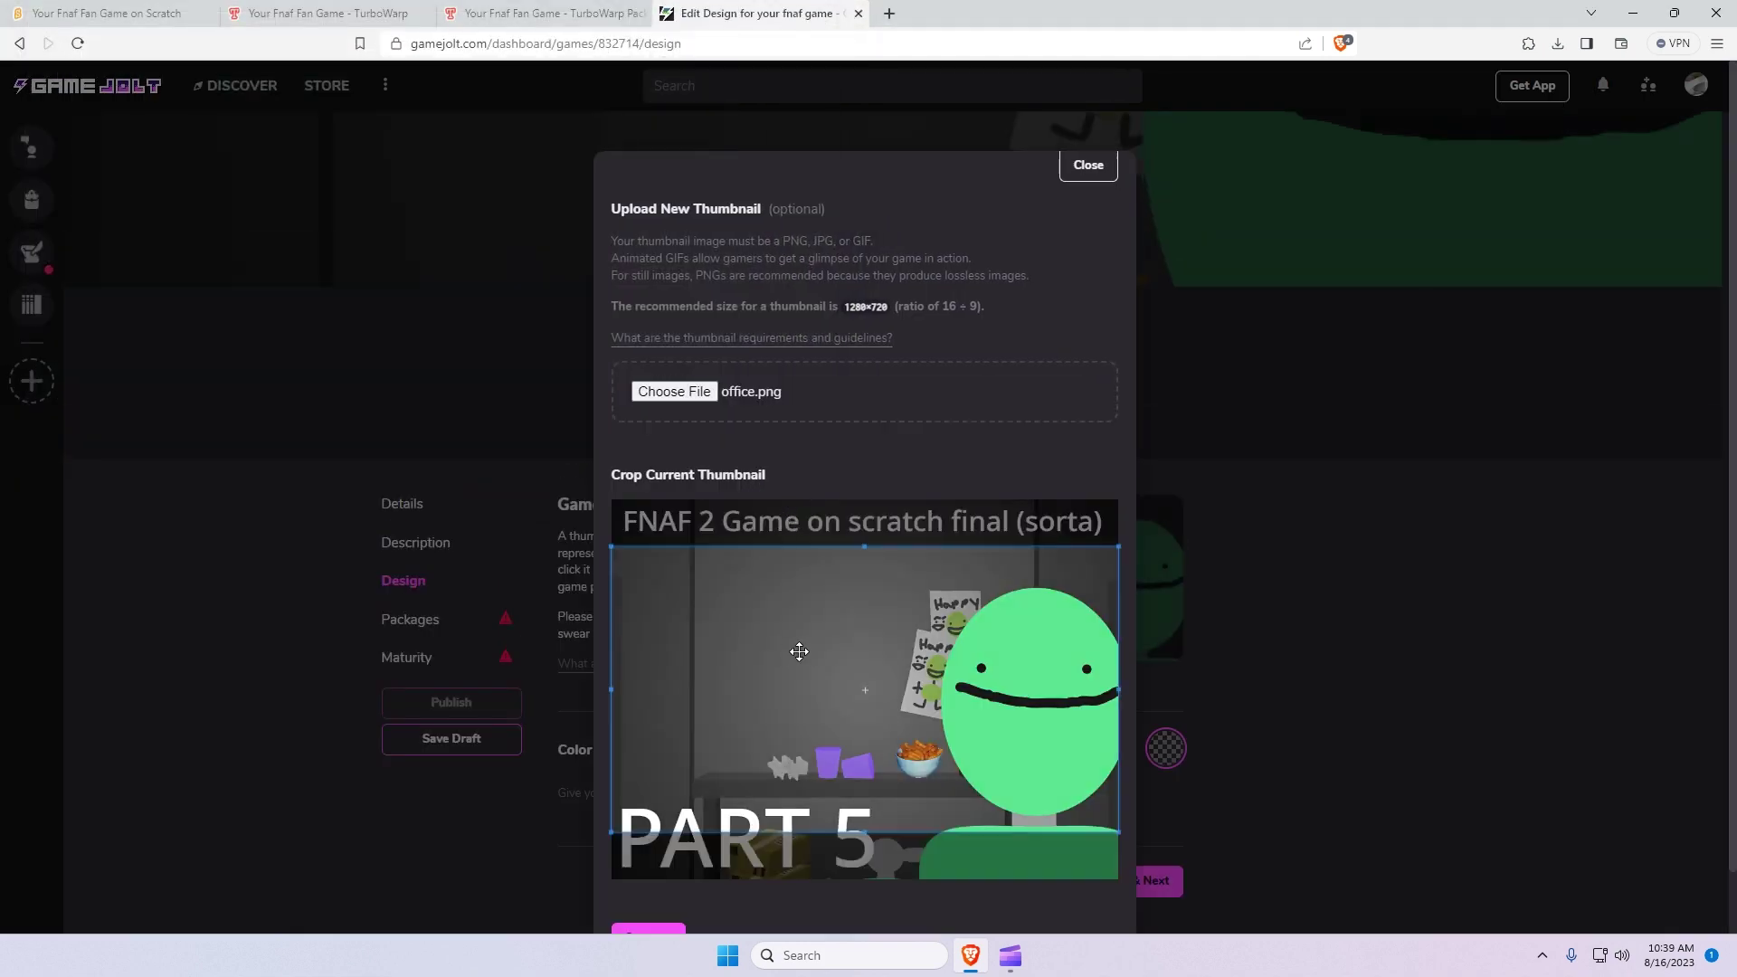
- Crop the thumbnail to the area around the green character's face and the wall drawings, and save it
{"action": "left_click_drag", "start_coordinate": [799, 651], "coordinate": [829, 608]}
{"action": "left_click_drag", "start_coordinate": [850, 529], "coordinate": [915, 657]}
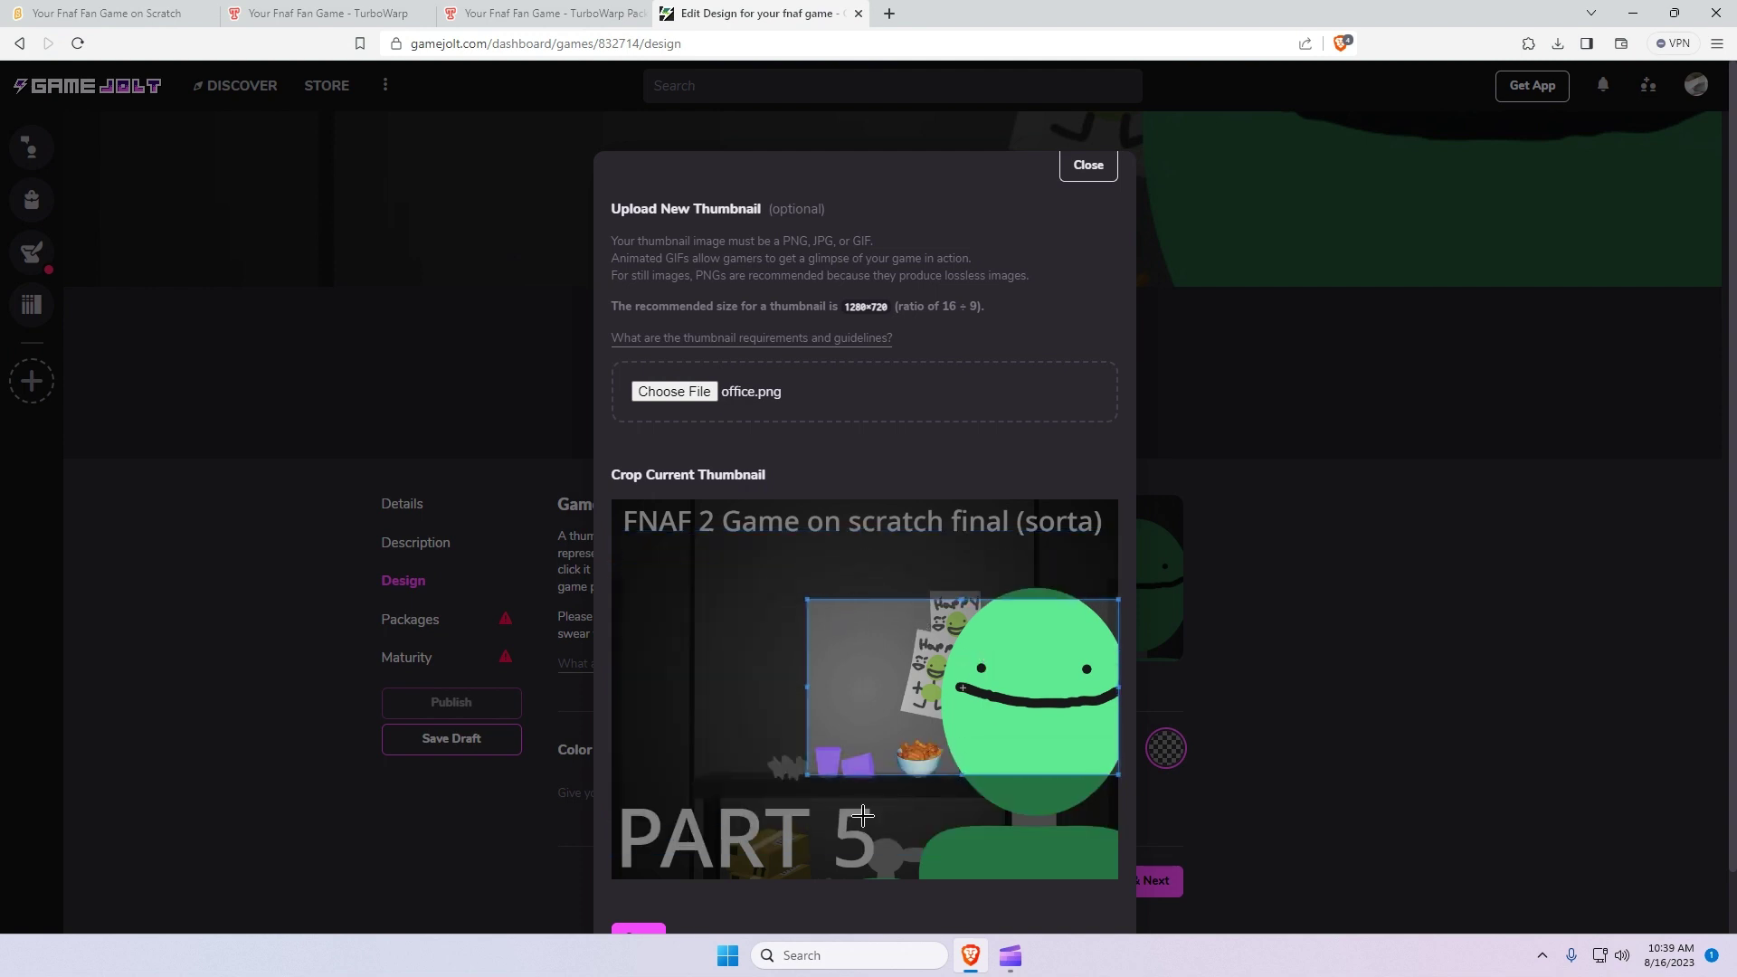
{"action": "scroll", "coordinate": [915, 656], "scroll_direction": "down", "scroll_amount": 1}
{"action": "left_click", "coordinate": [637, 873]}
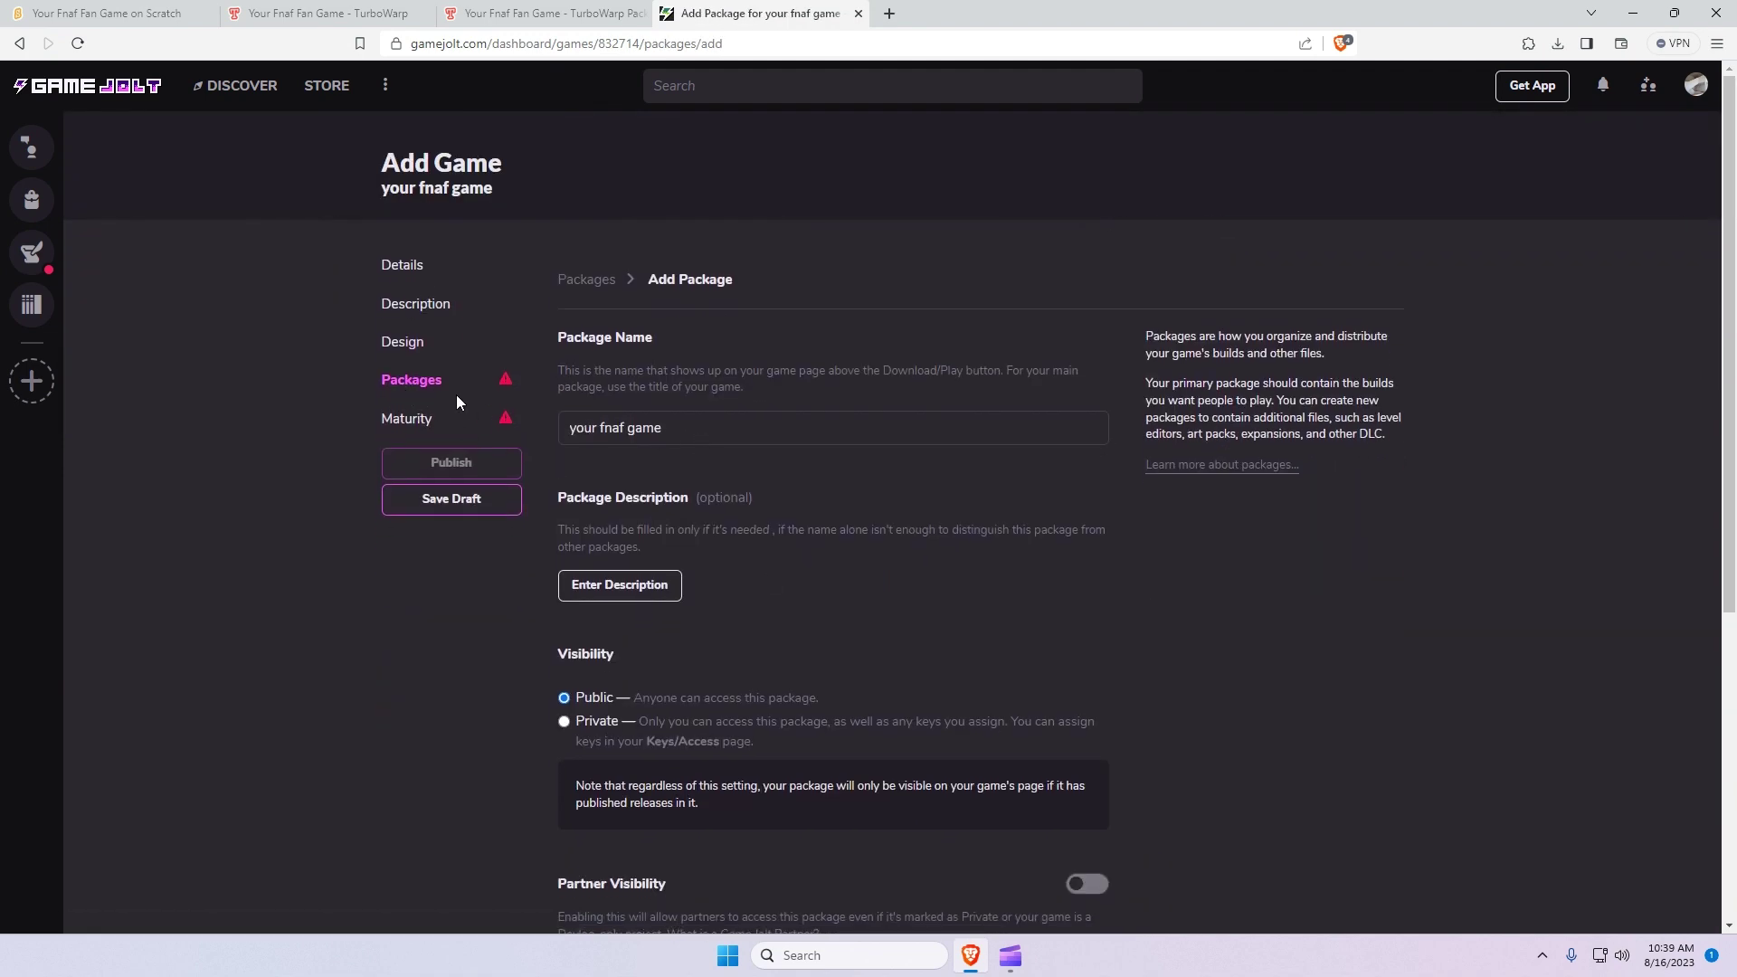
- Add a public, free primary package named "your fnaf game"
{"action": "scroll", "coordinate": [727, 503], "scroll_direction": "down", "scroll_amount": 1}
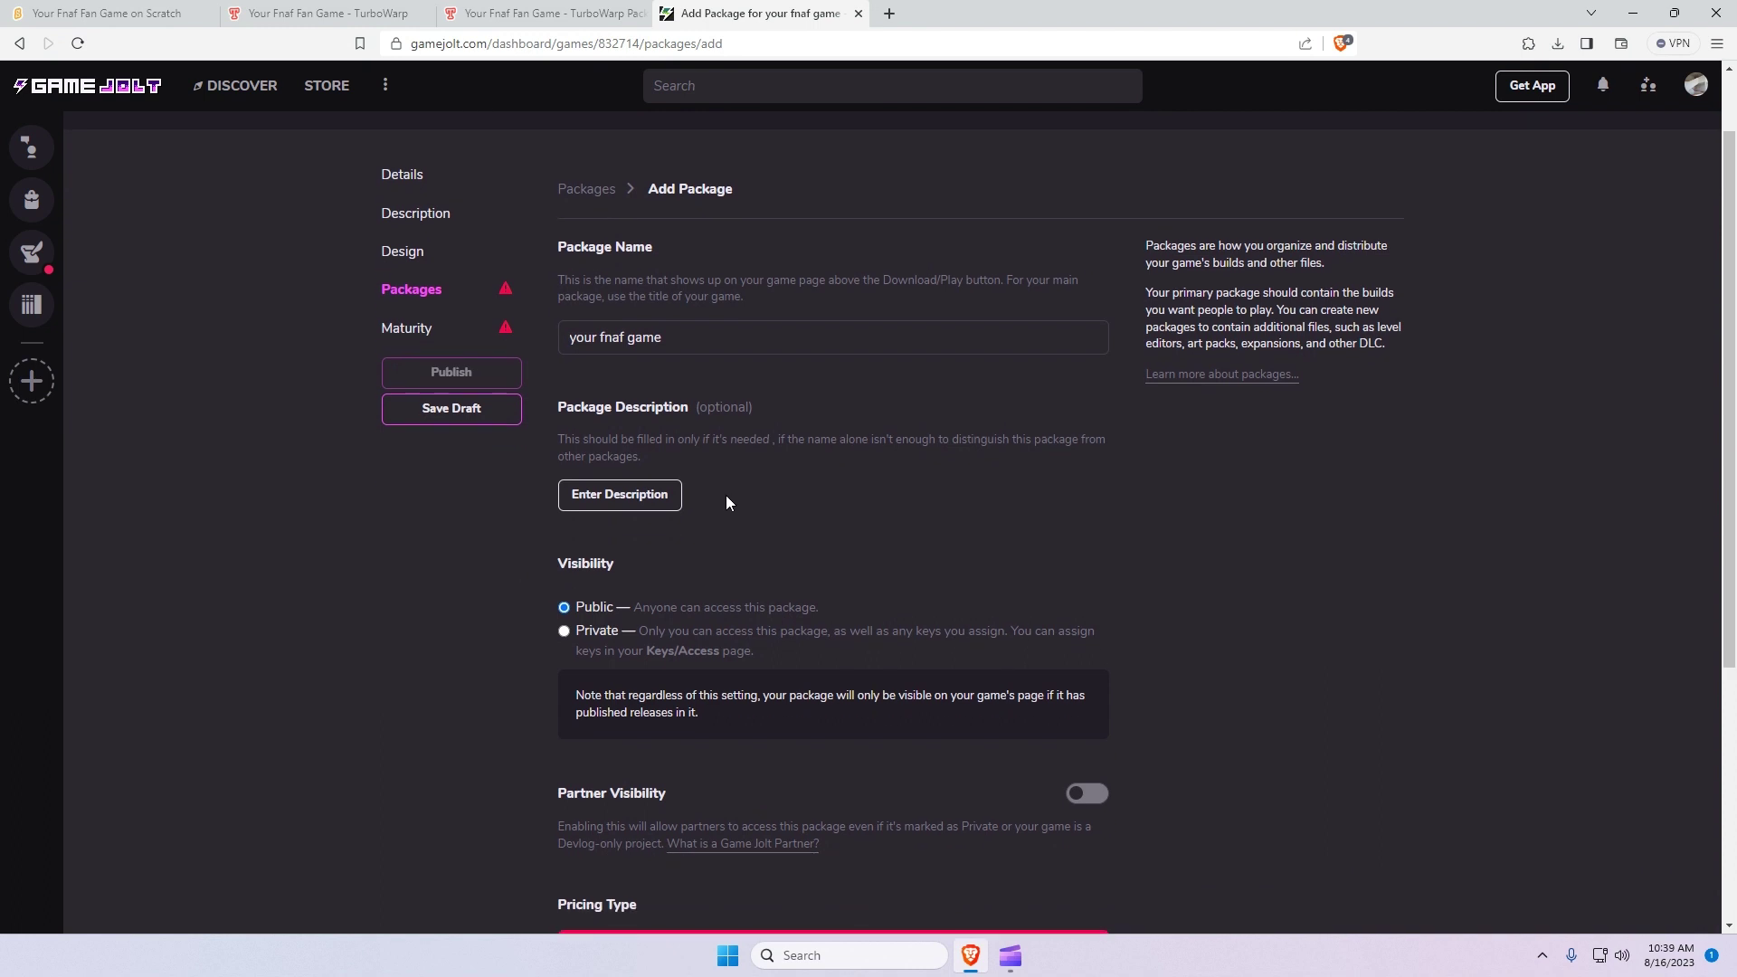
{"action": "scroll", "coordinate": [726, 503], "scroll_direction": "down", "scroll_amount": 4}
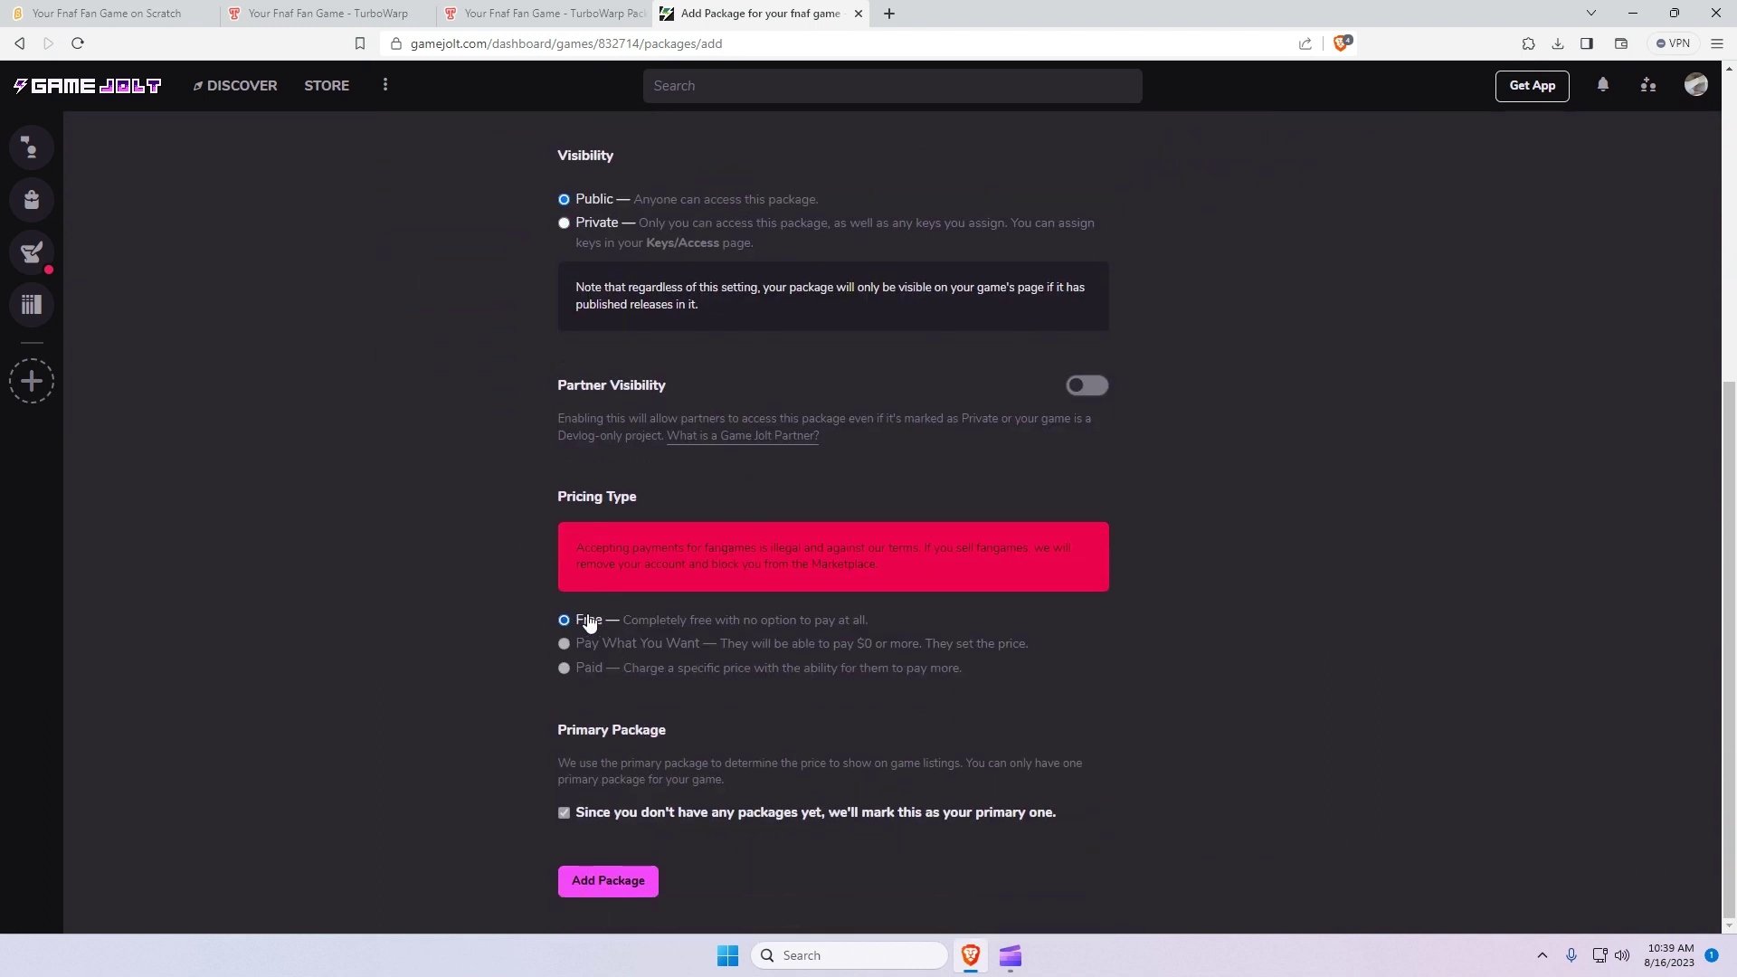
{"action": "left_click", "coordinate": [603, 882]}
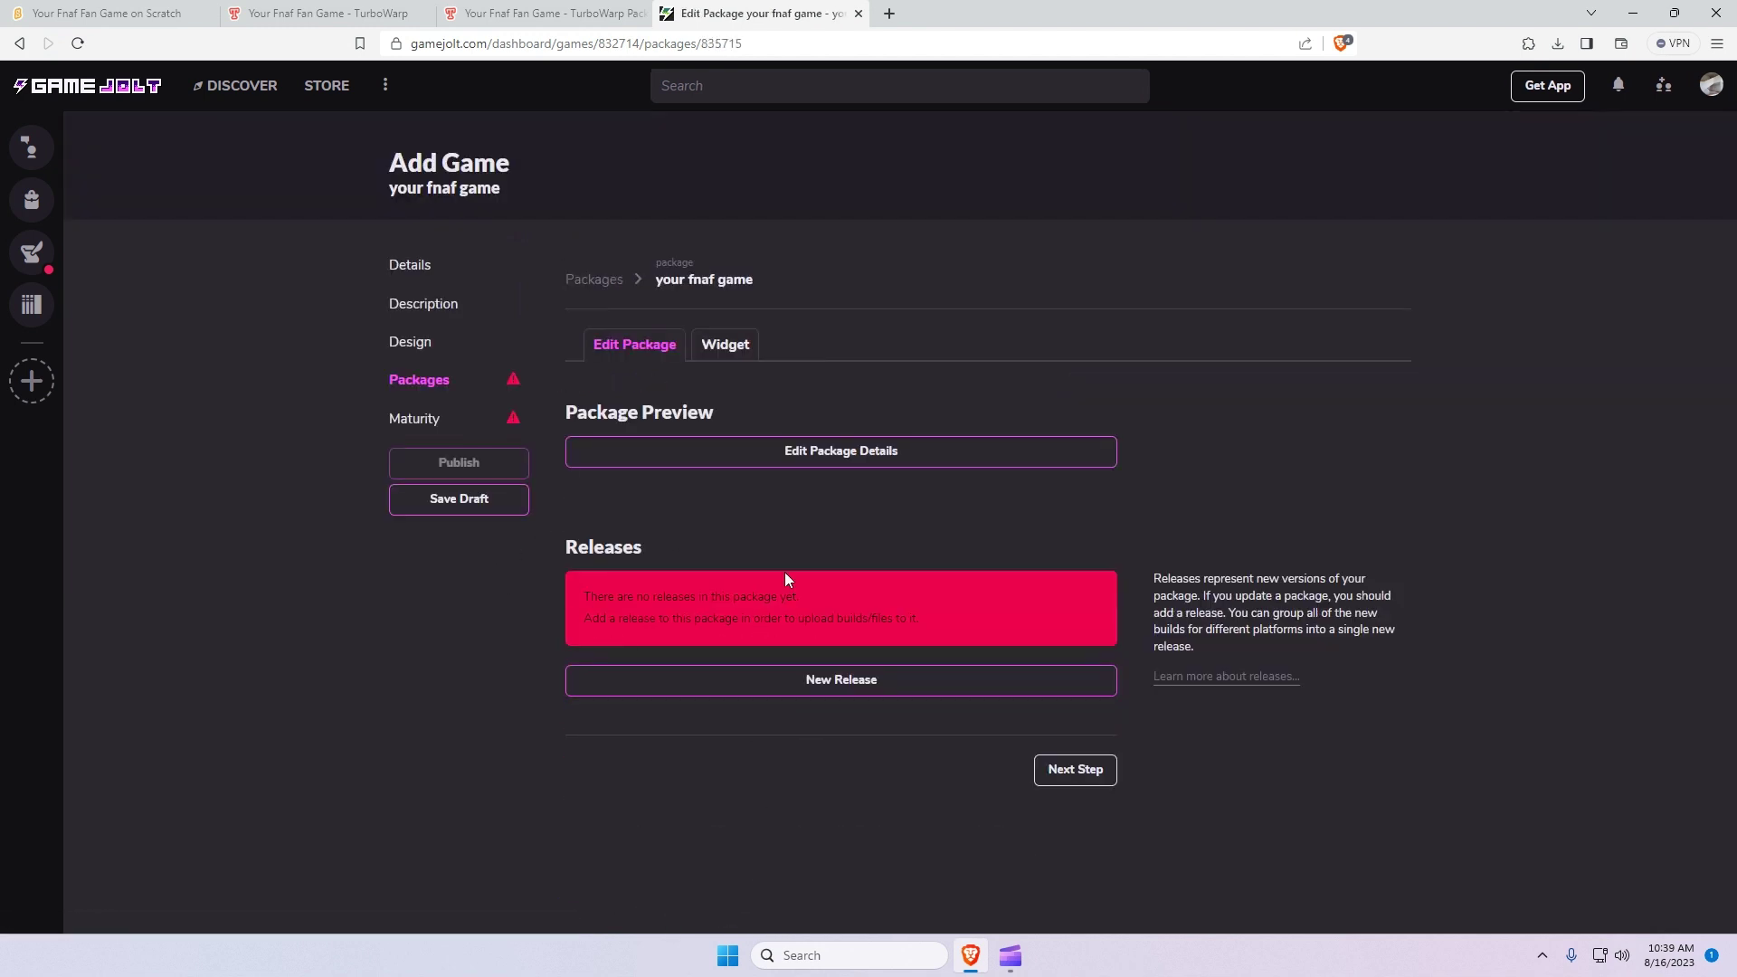
- Create a new release in the package and upload Your Fnaf Fan Game.zip as its downloadable build
{"action": "left_click", "coordinate": [771, 681]}
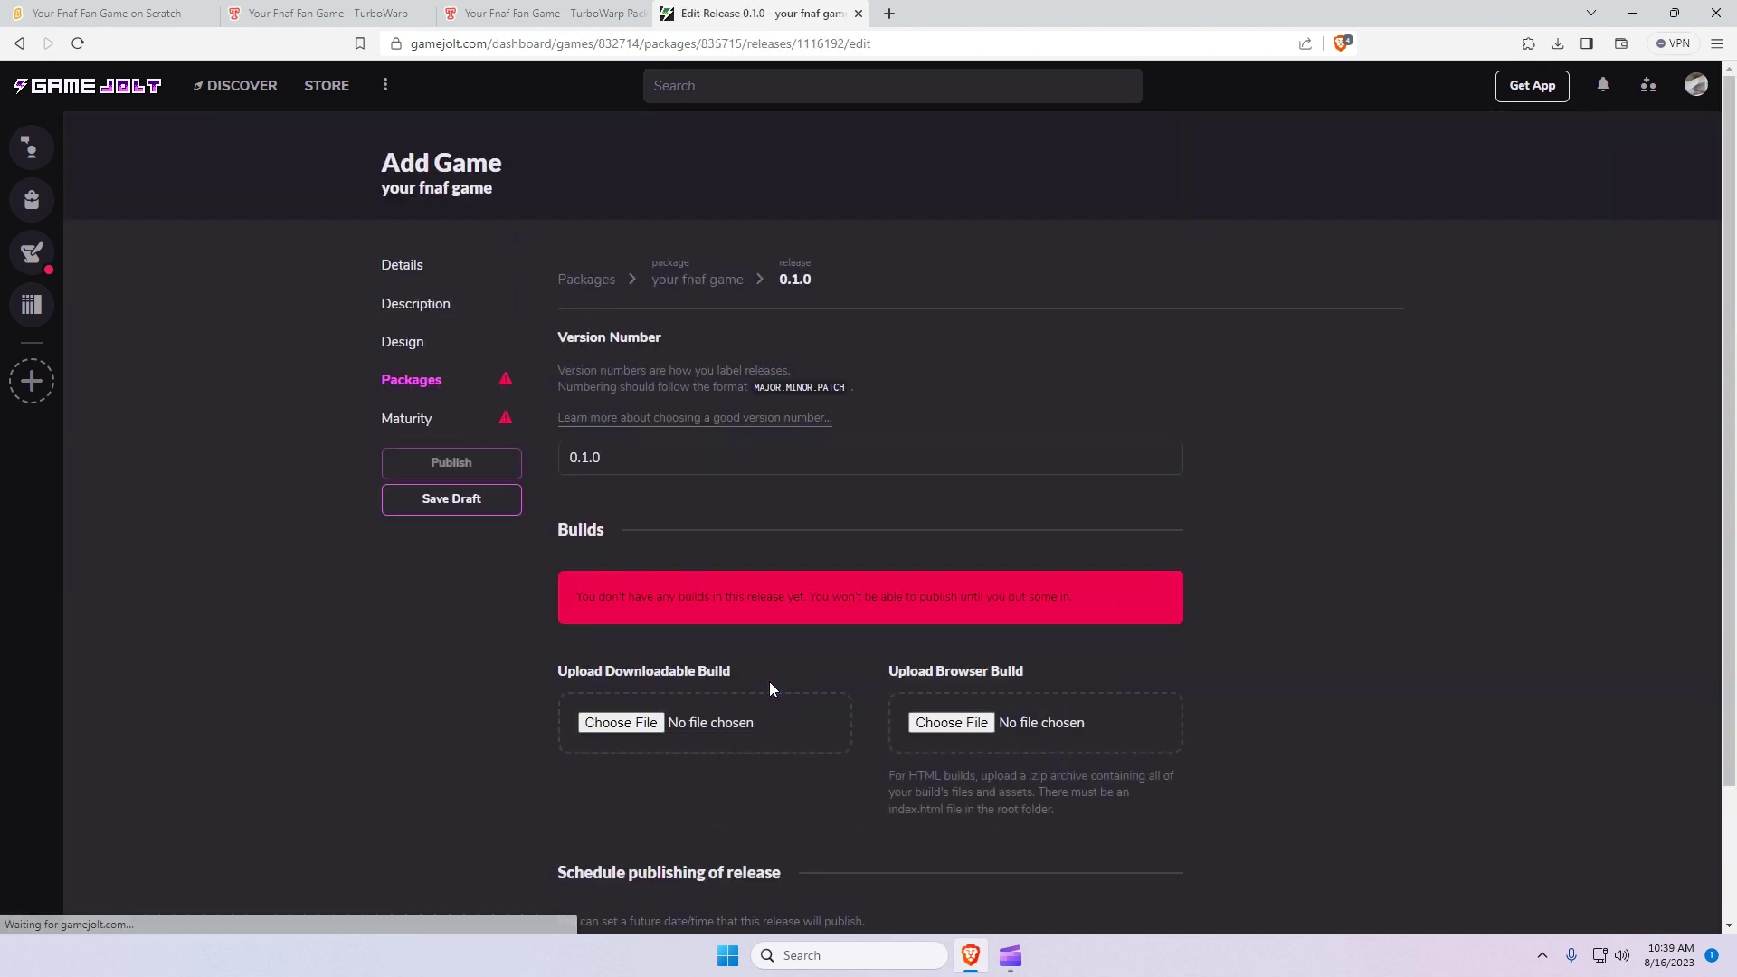
{"action": "left_click", "coordinate": [626, 721]}
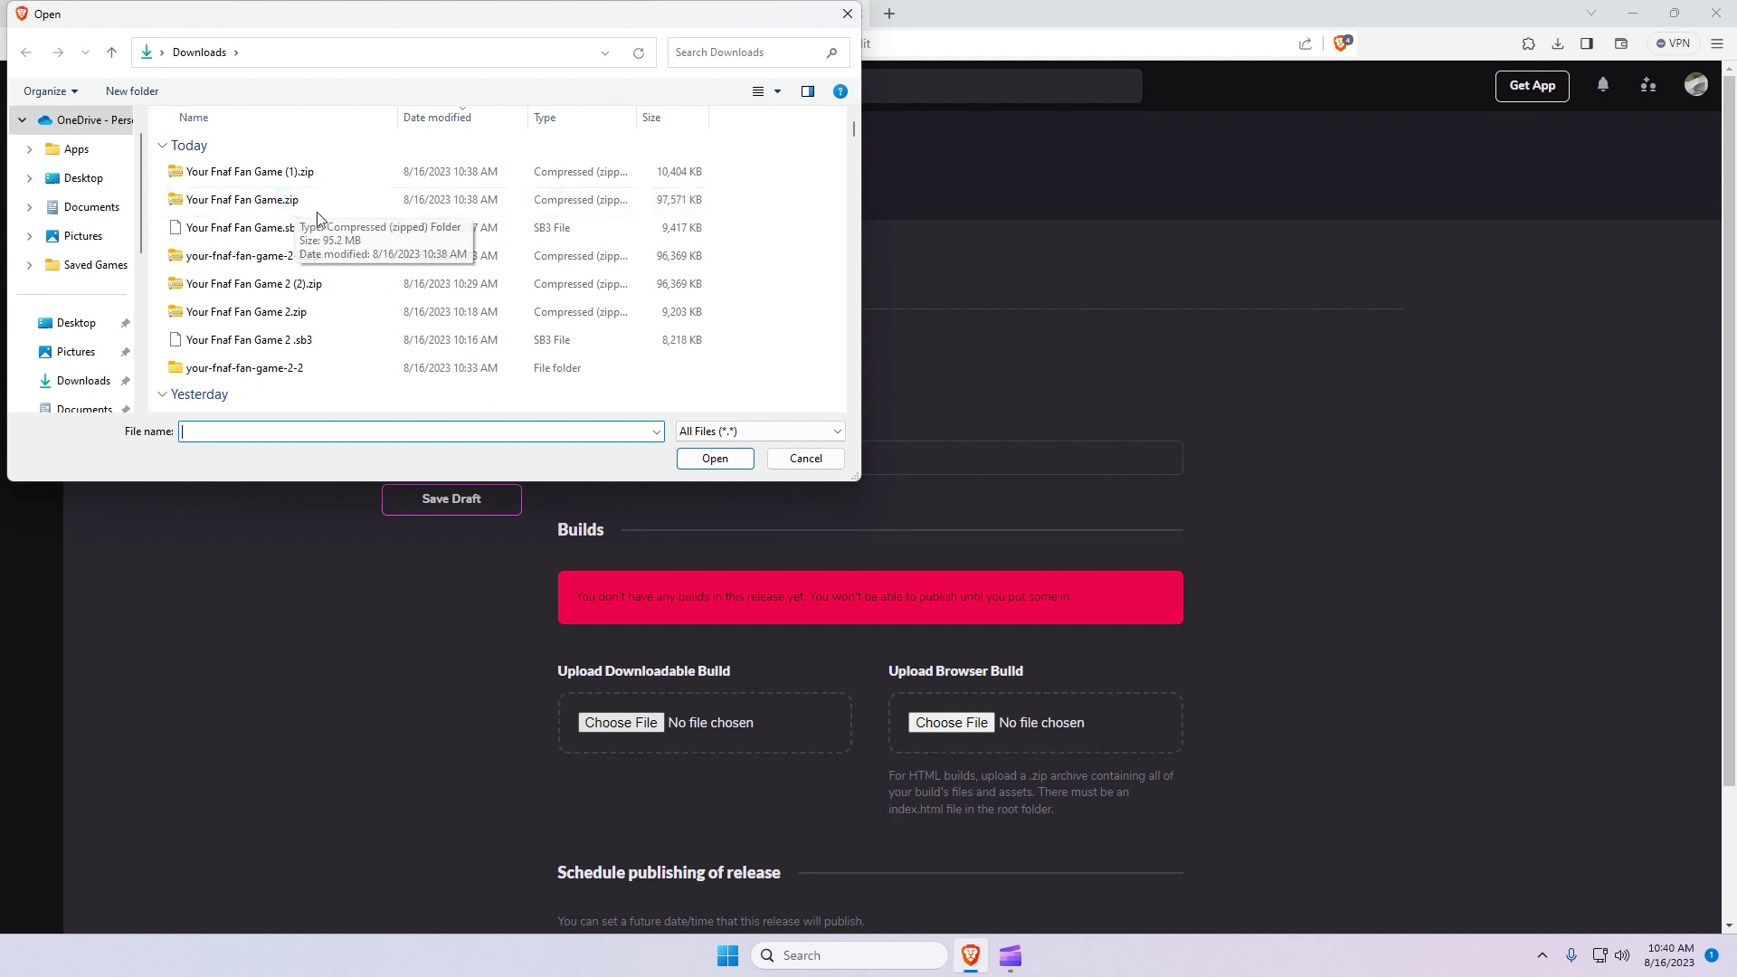
{"action": "left_click", "coordinate": [239, 203]}
{"action": "left_click", "coordinate": [711, 458]}
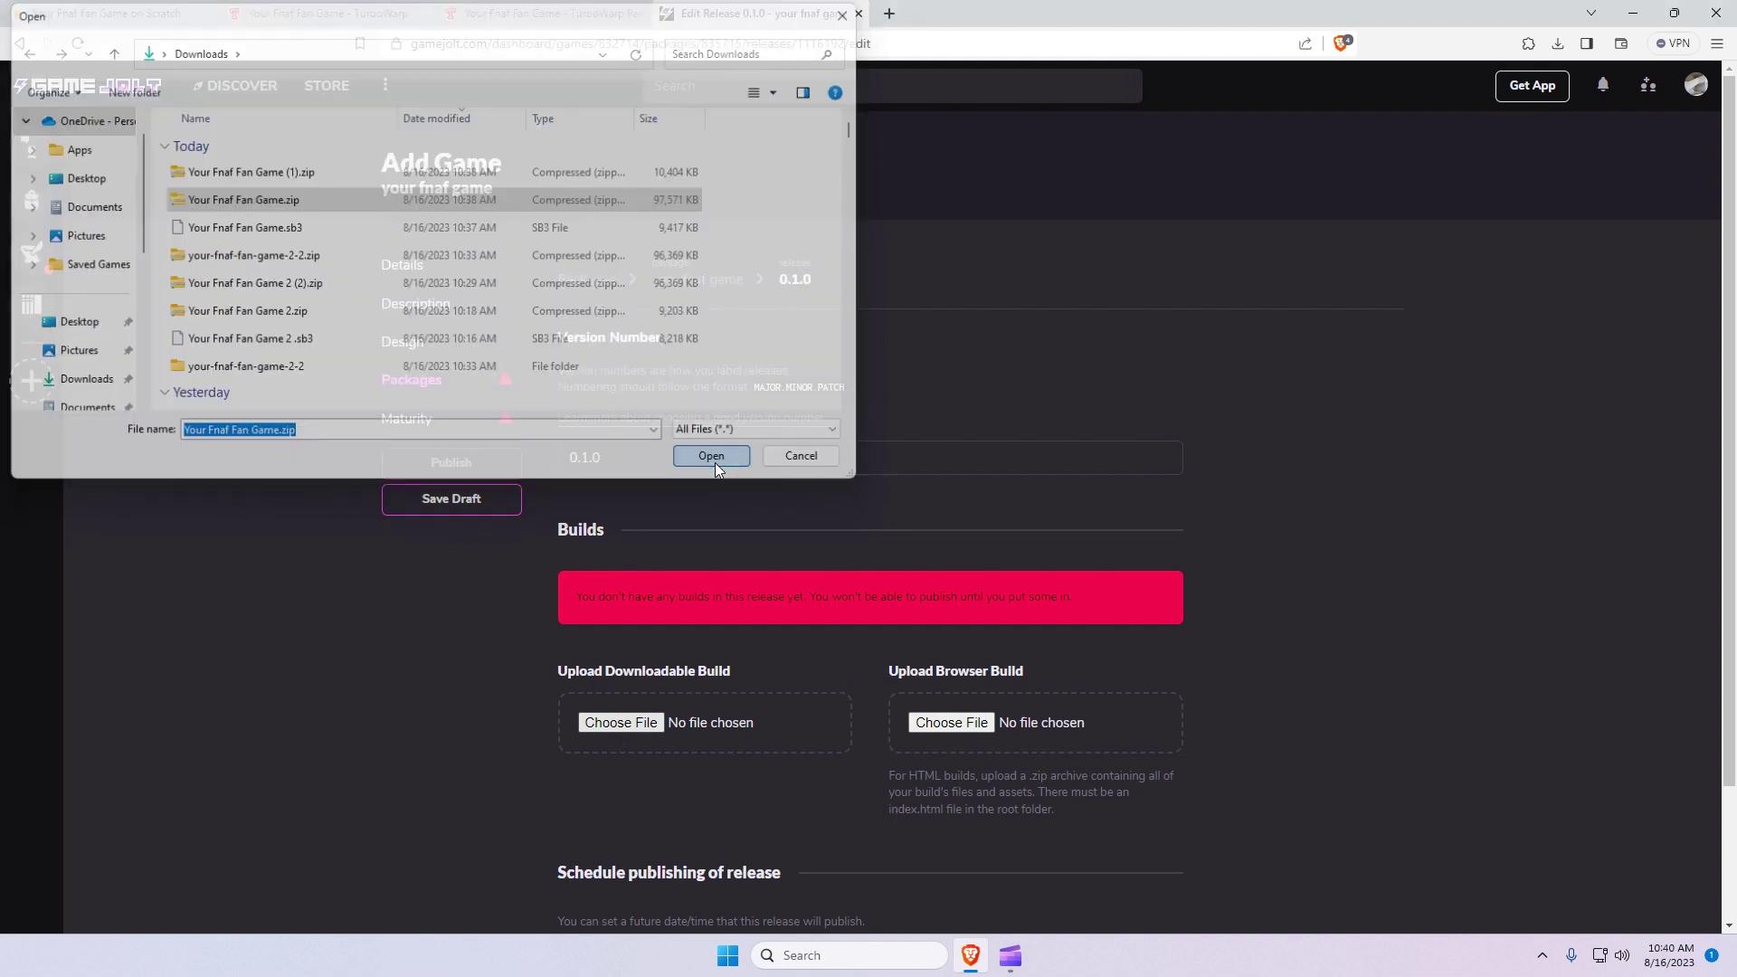
- Upload Your Fnaf Fan Game (1).zip as the release's browser build
{"action": "left_click", "coordinate": [961, 717]}
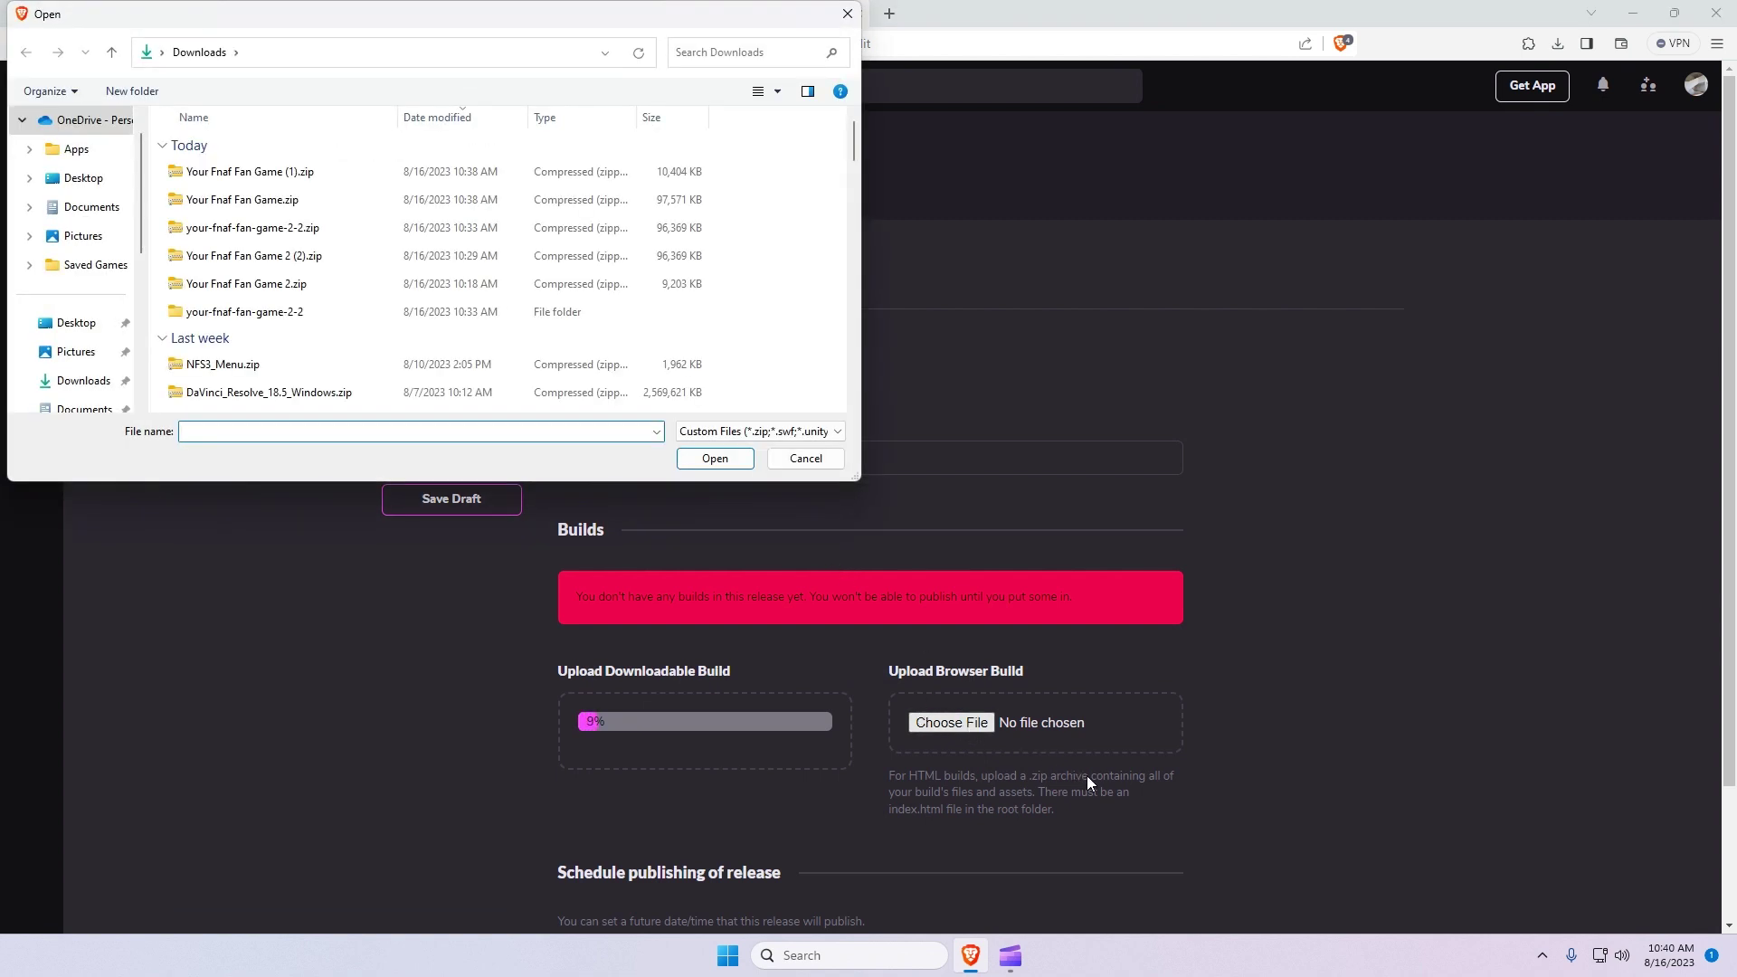
{"action": "left_click", "coordinate": [373, 178]}
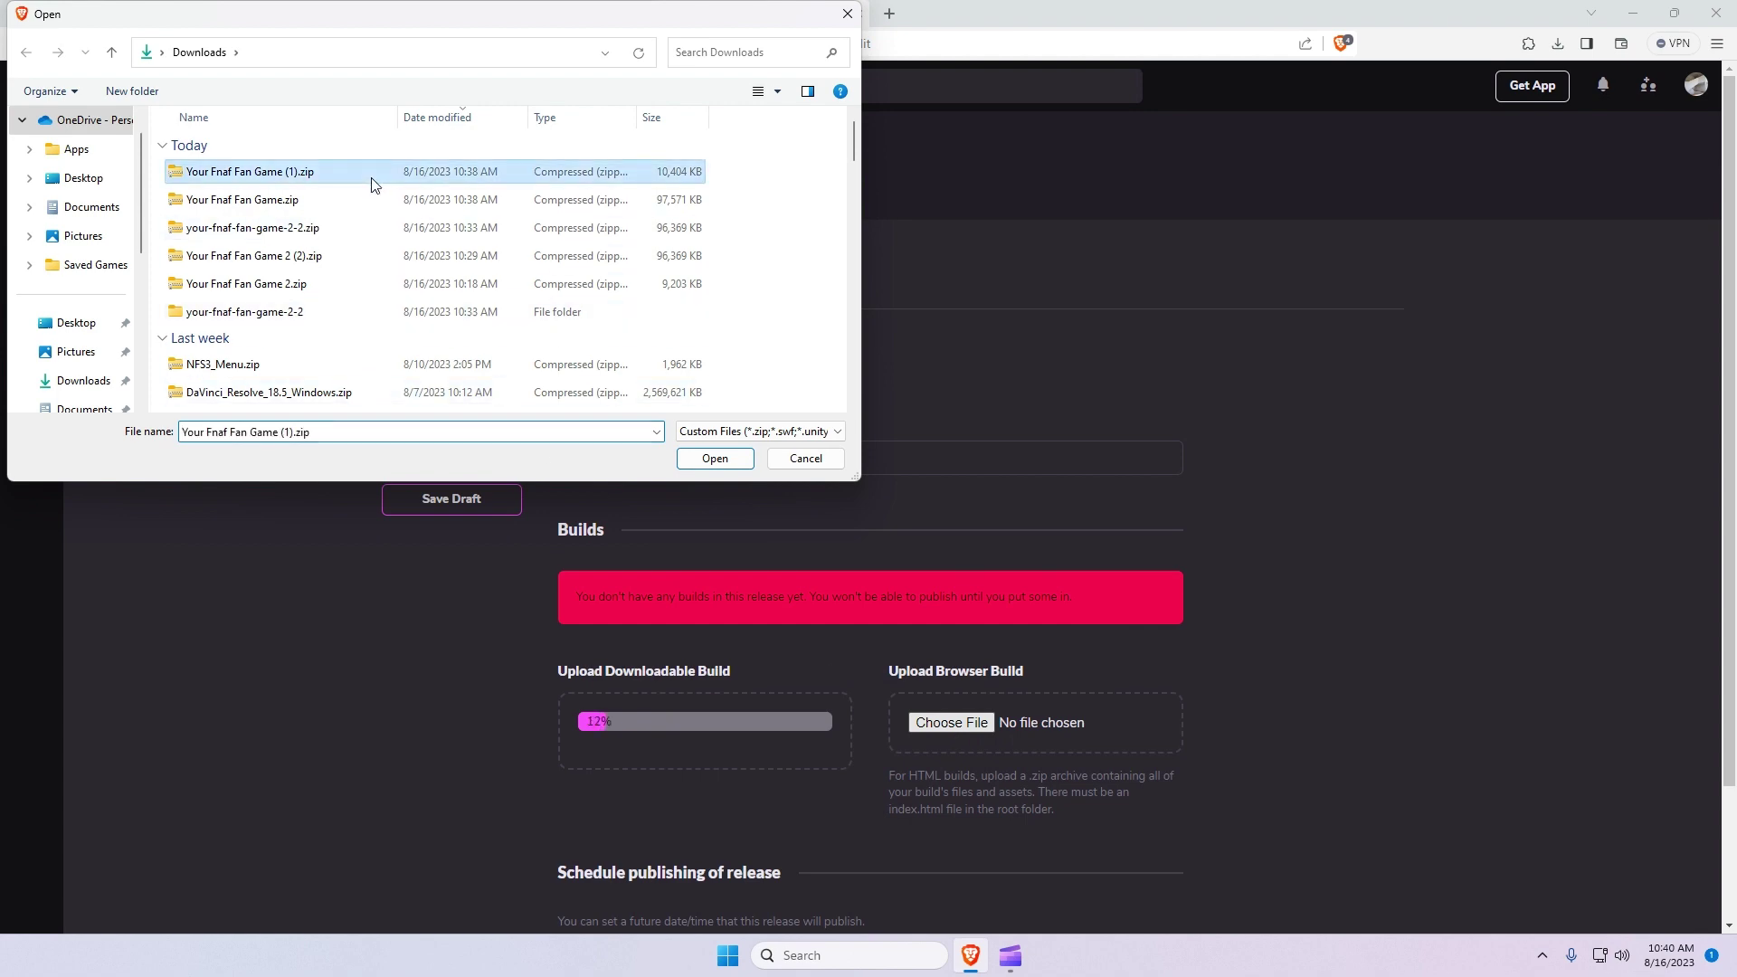
{"action": "left_click", "coordinate": [739, 459]}
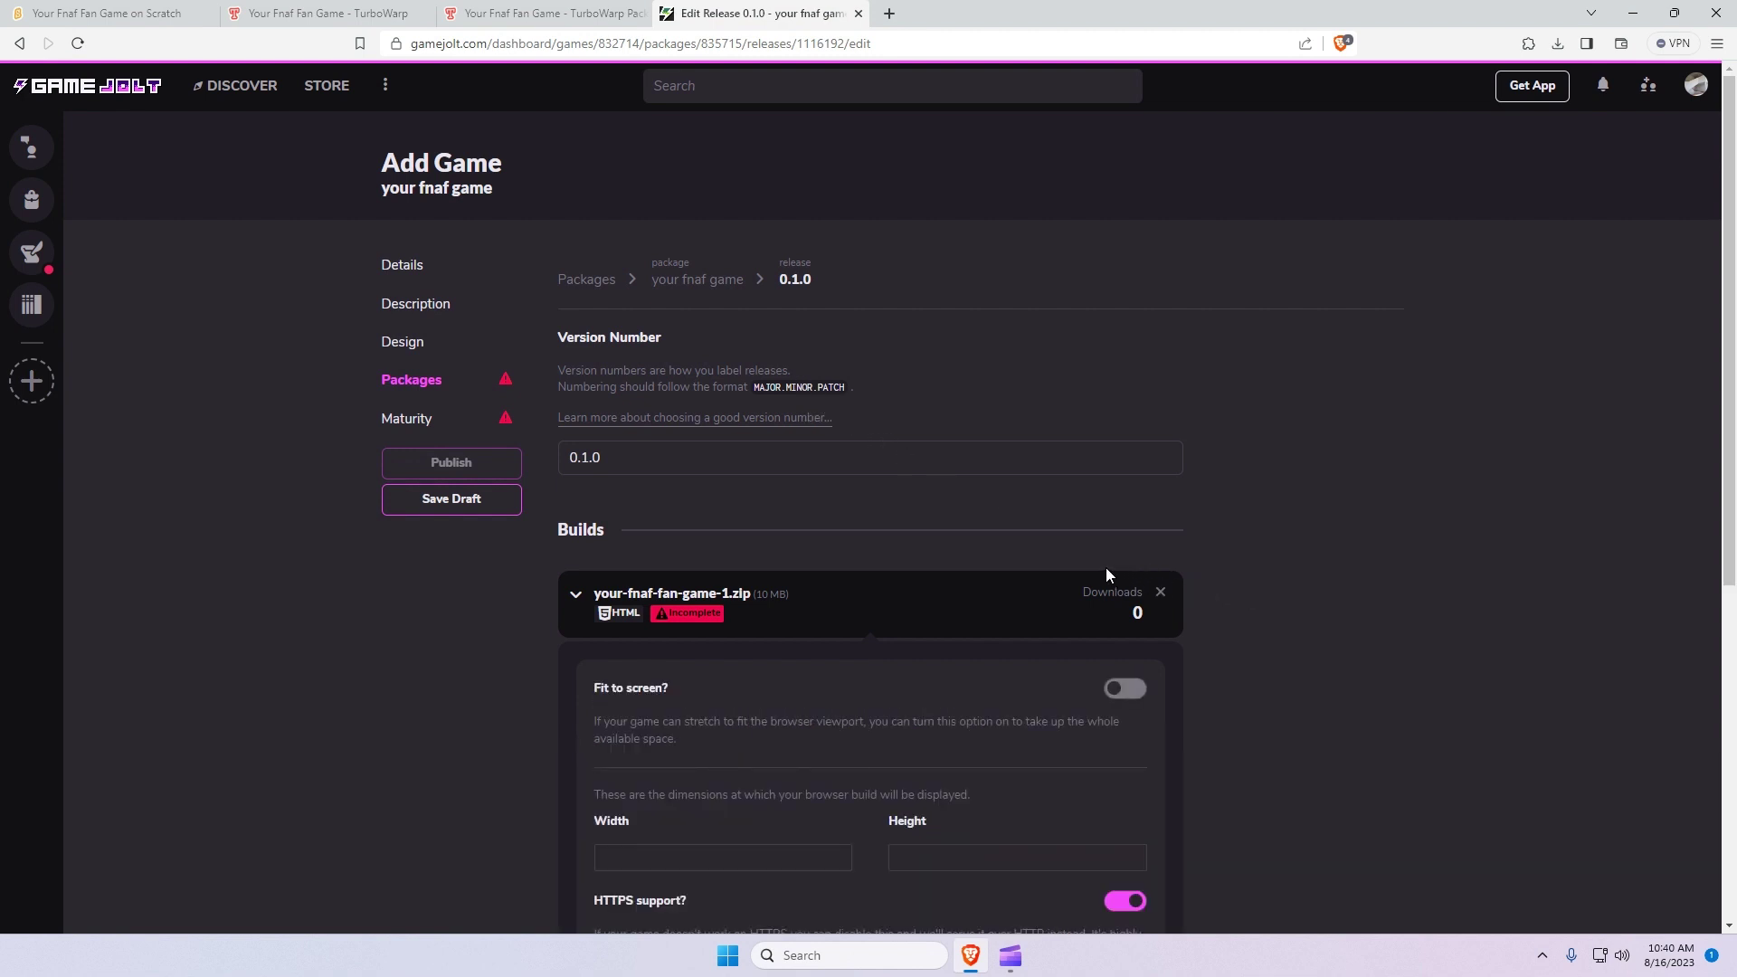
- Enable the fit-to-screen option for the HTML browser build
{"action": "scroll", "coordinate": [714, 615], "scroll_direction": "down", "scroll_amount": 3}
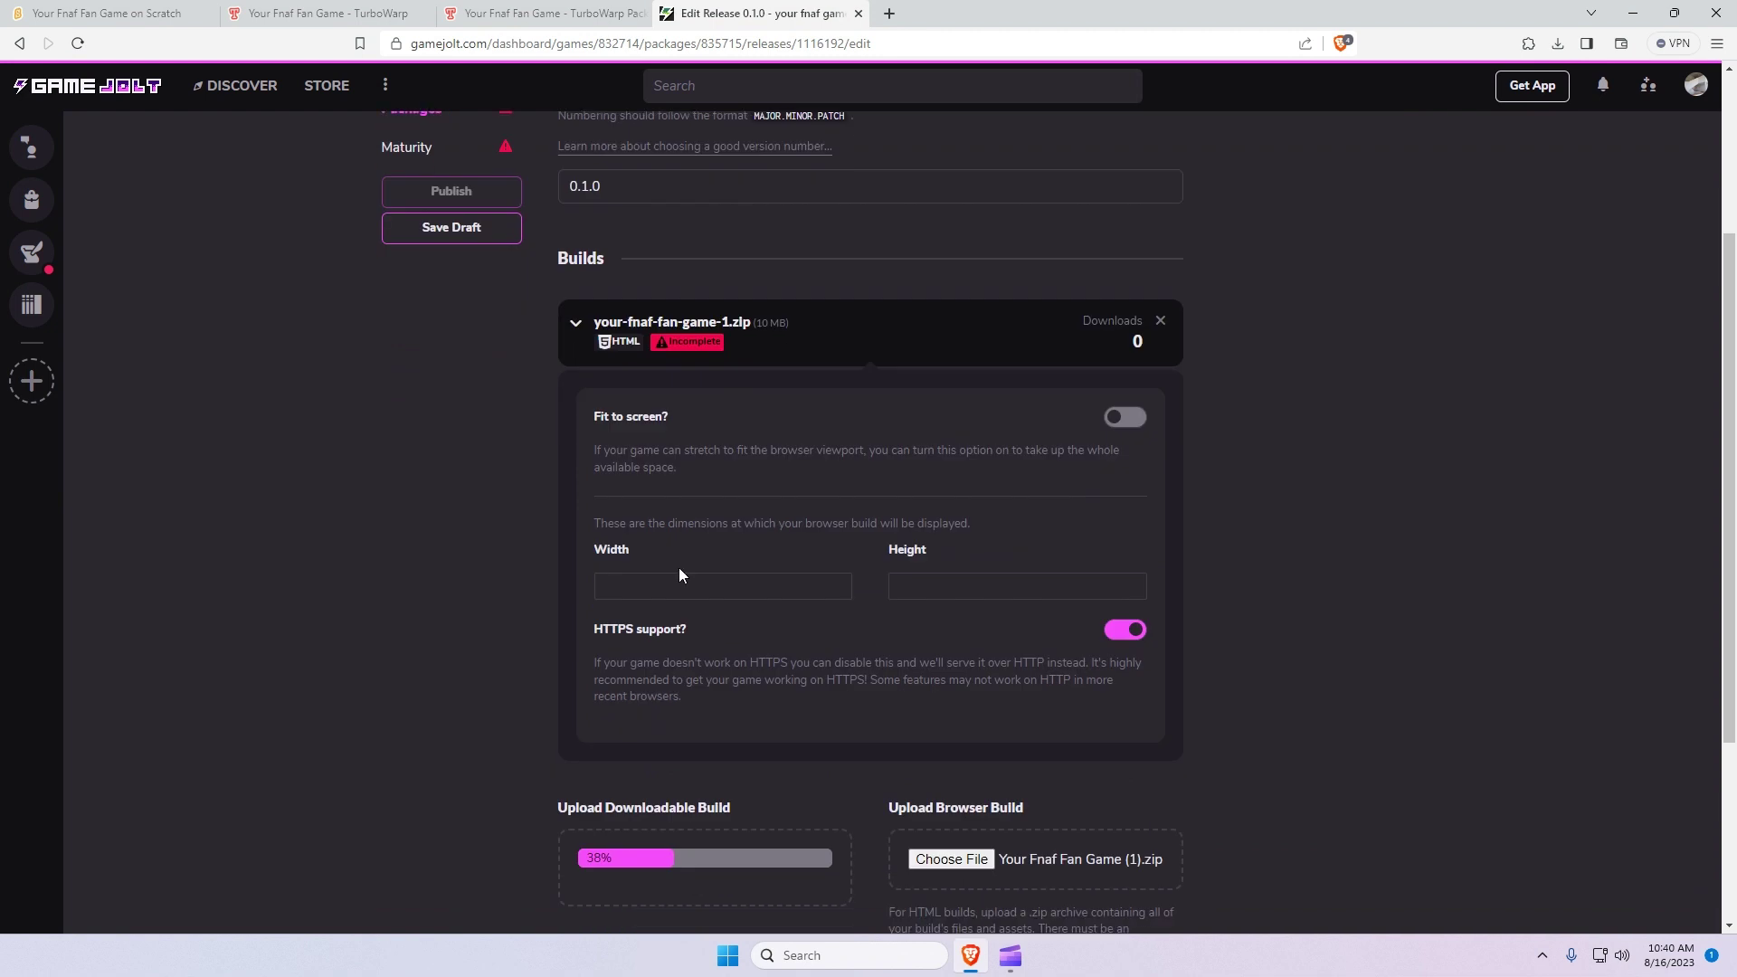
{"action": "left_click", "coordinate": [1131, 419]}
{"action": "left_click", "coordinate": [647, 627]}
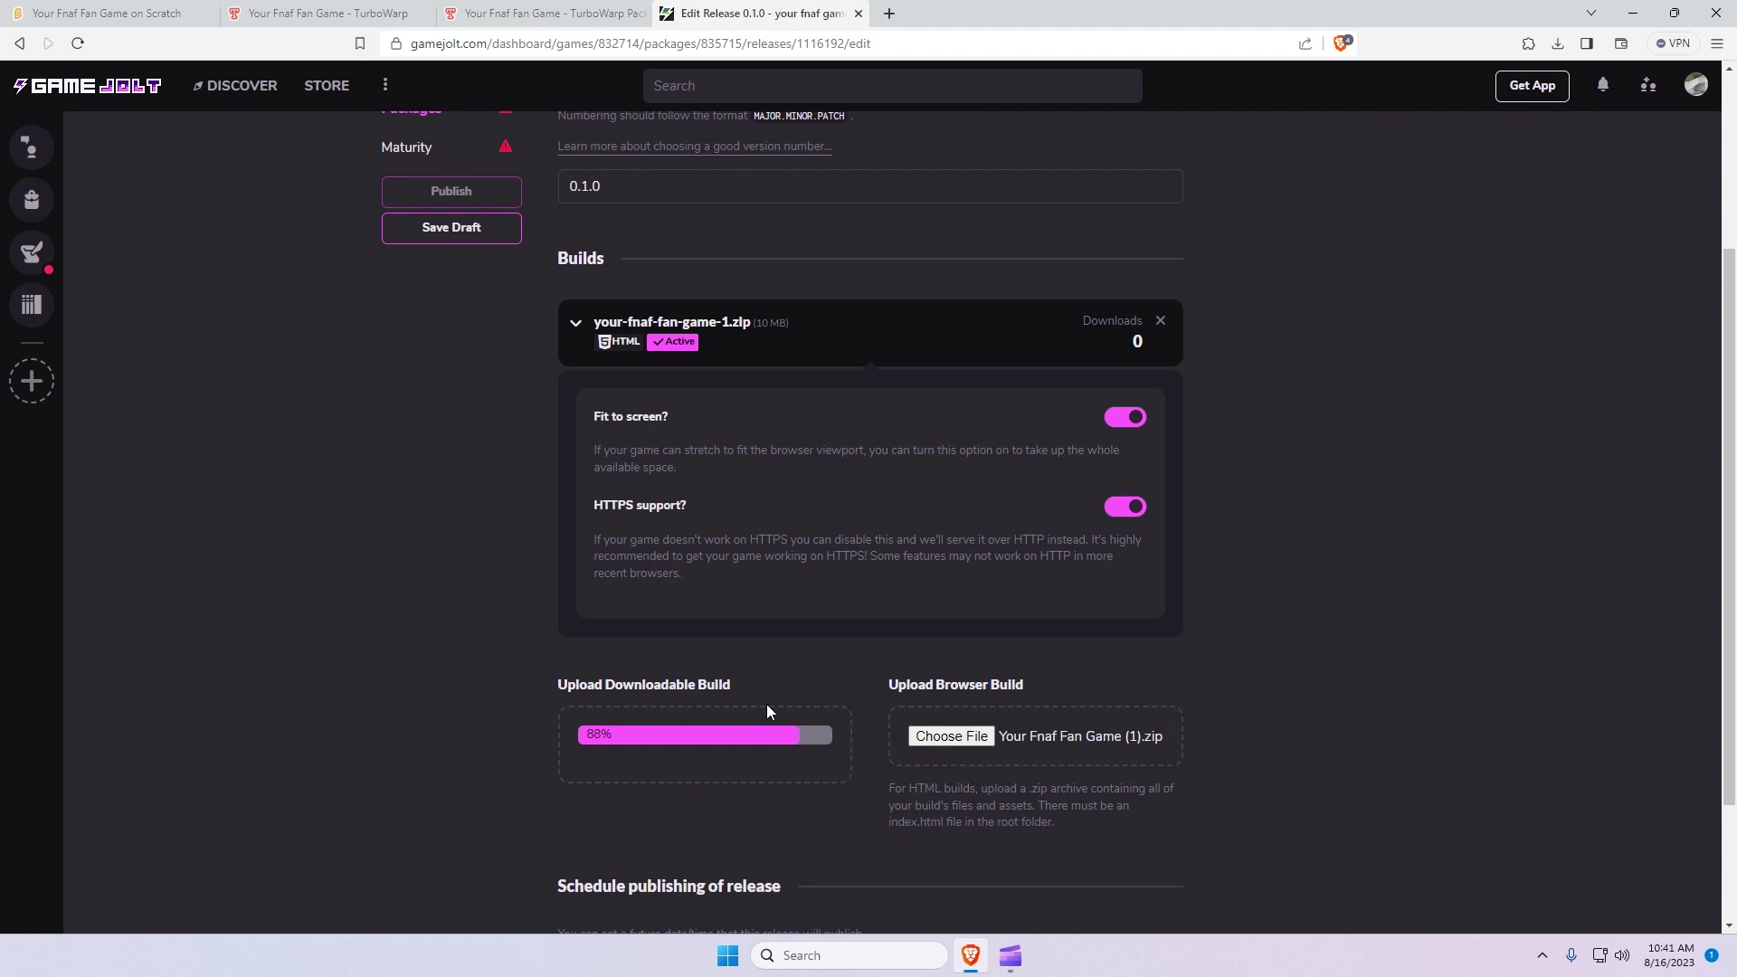
- Set the downloadable build's platforms to Windows and Windows 64-bit
{"action": "scroll", "coordinate": [767, 703], "scroll_direction": "down", "scroll_amount": 2}
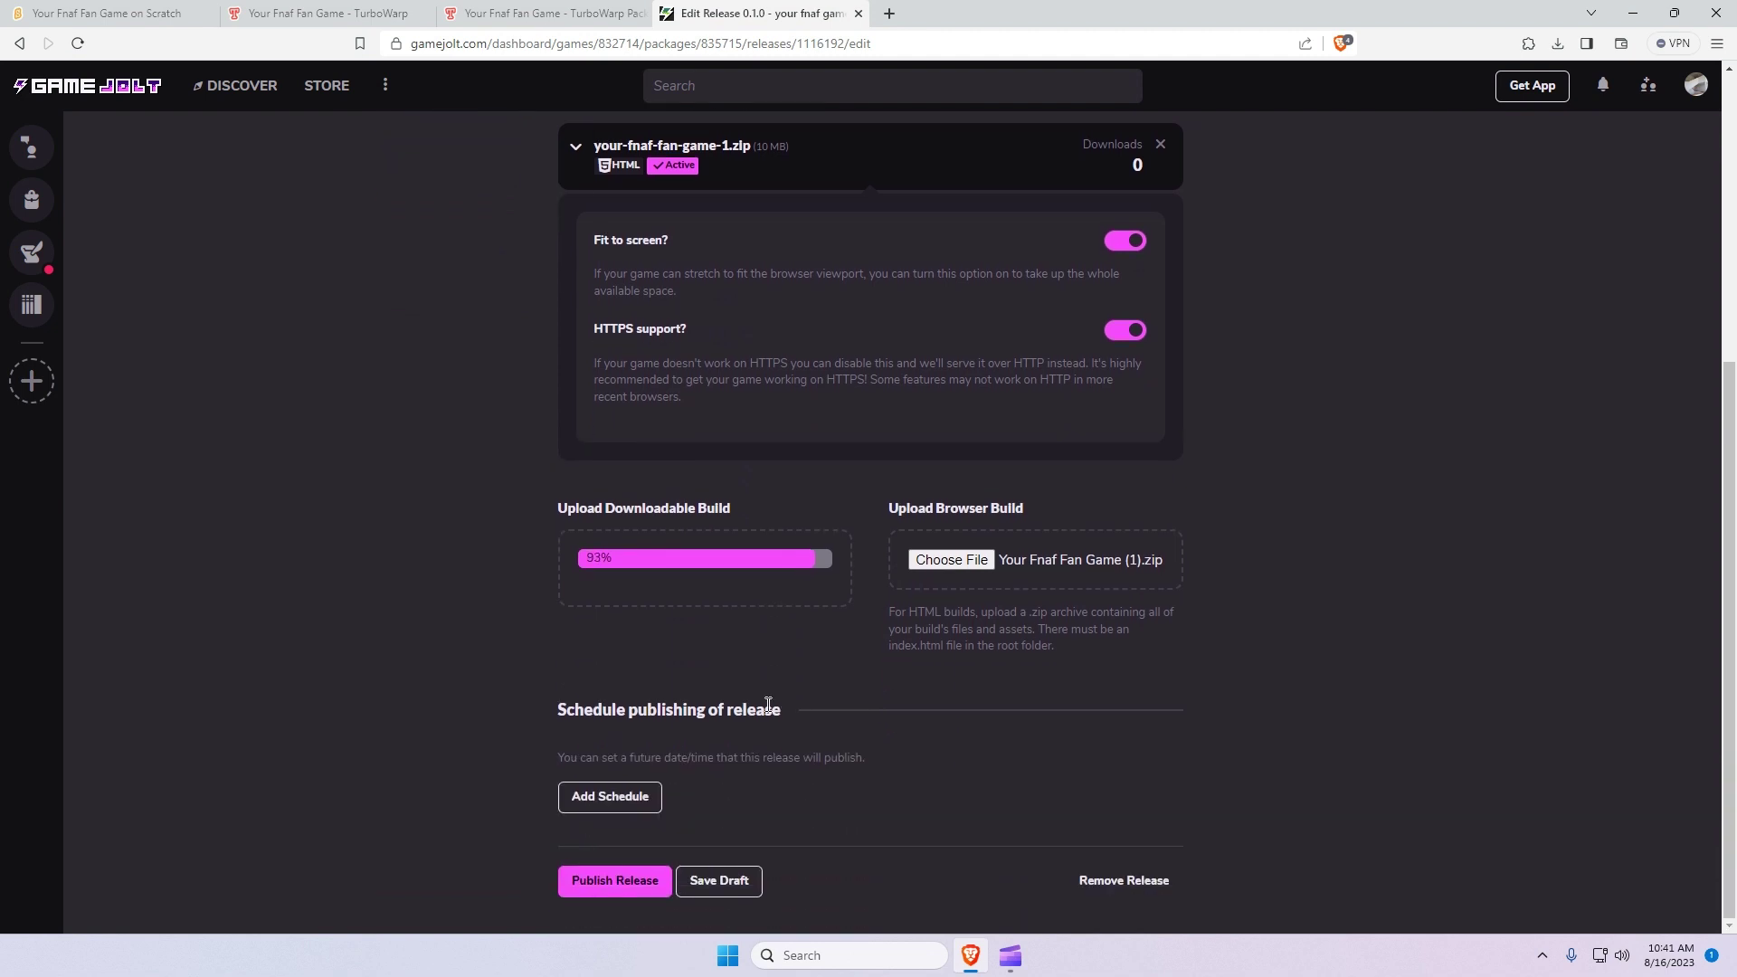
{"action": "scroll", "coordinate": [767, 704], "scroll_direction": "up", "scroll_amount": 4}
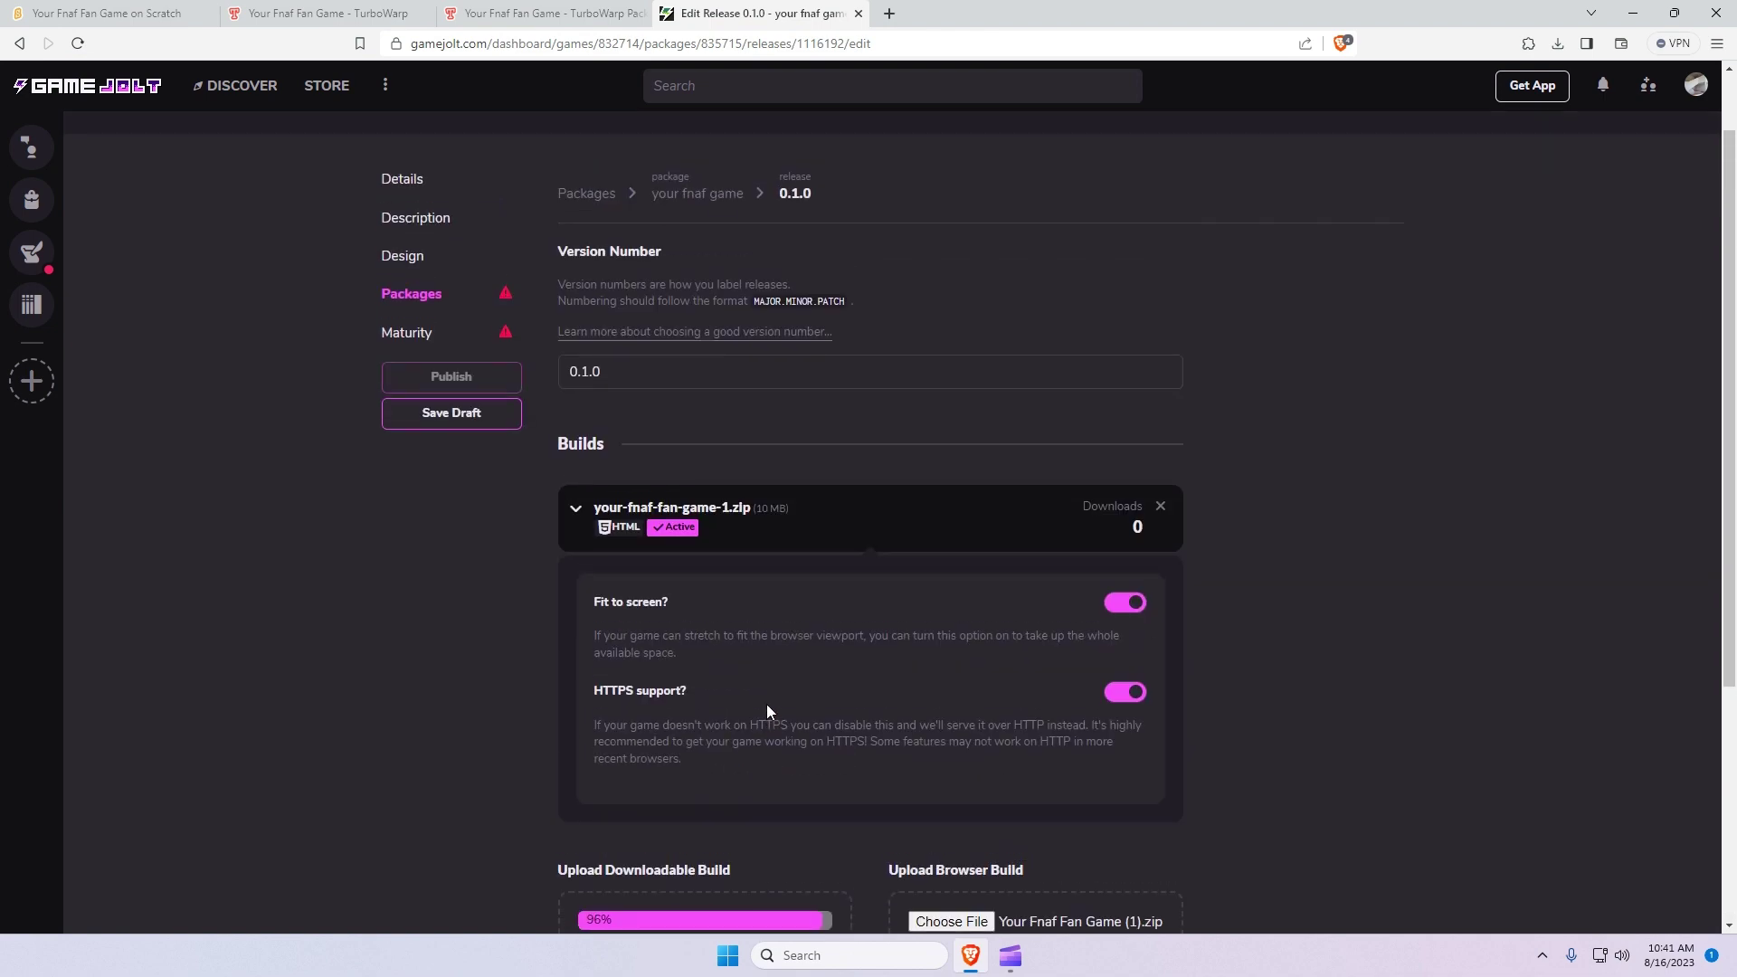
{"action": "scroll", "coordinate": [767, 704], "scroll_direction": "down", "scroll_amount": 4}
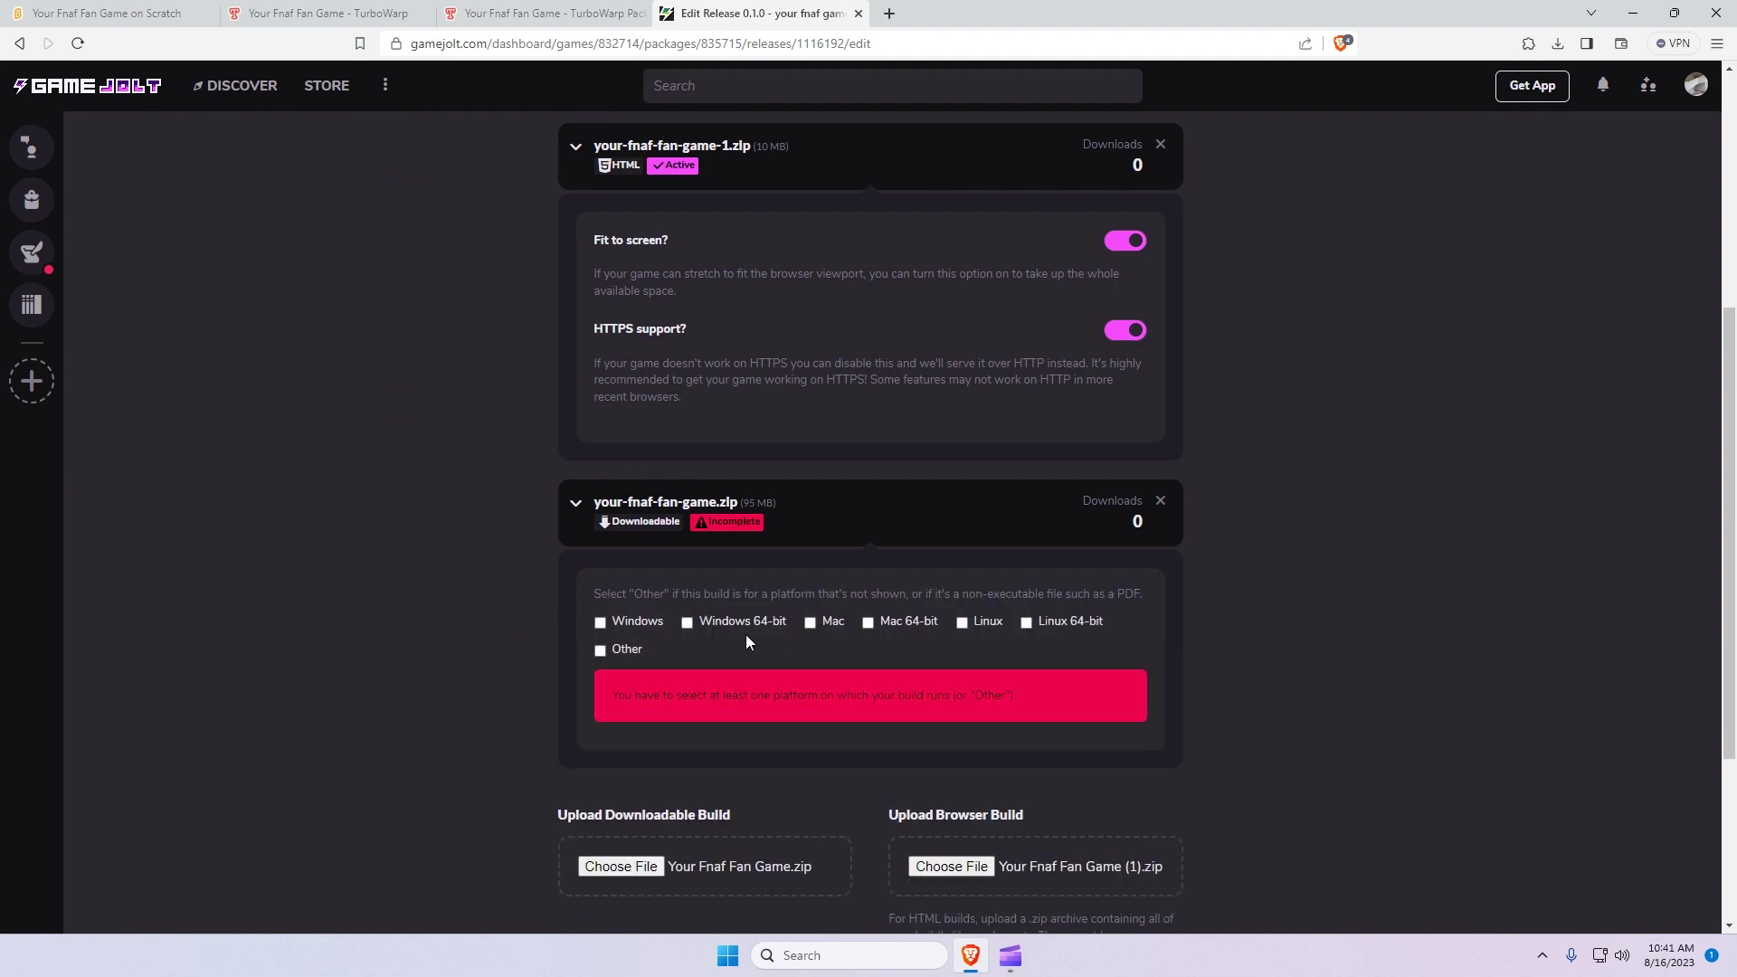
{"action": "left_click", "coordinate": [599, 622]}
{"action": "left_click", "coordinate": [688, 680]}
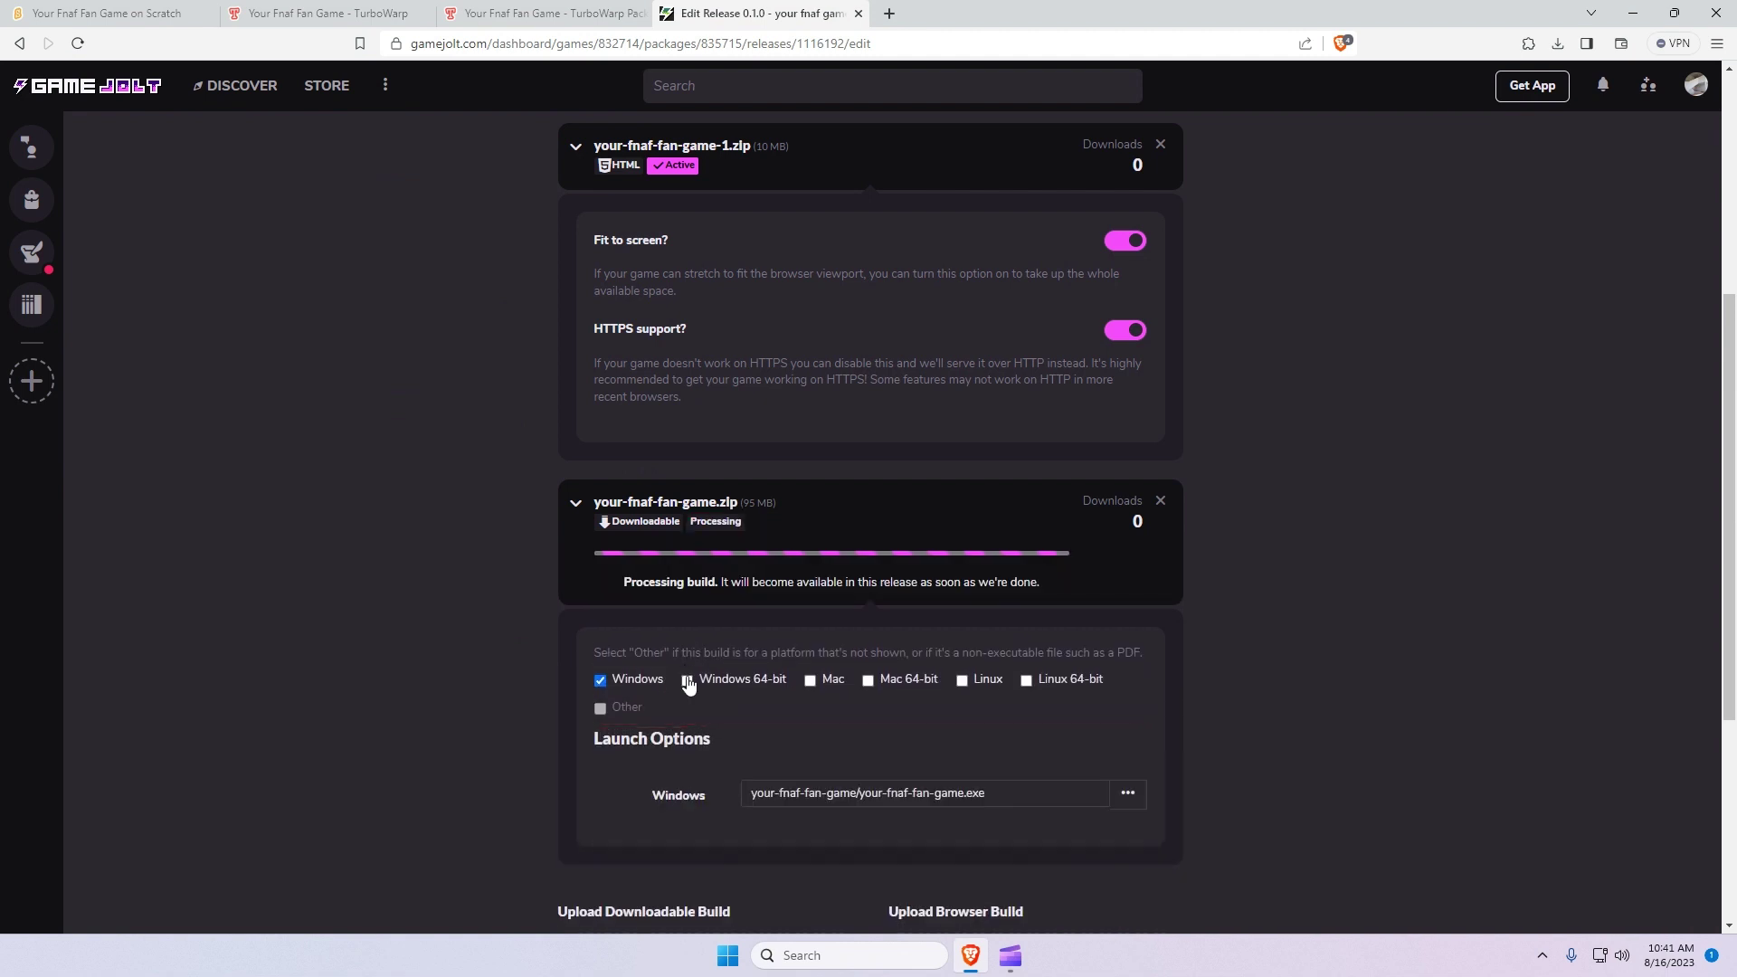
- Publish release 0.1.0 and accept the prompts to leave the release page
{"action": "scroll", "coordinate": [823, 750], "scroll_direction": "down", "scroll_amount": 5}
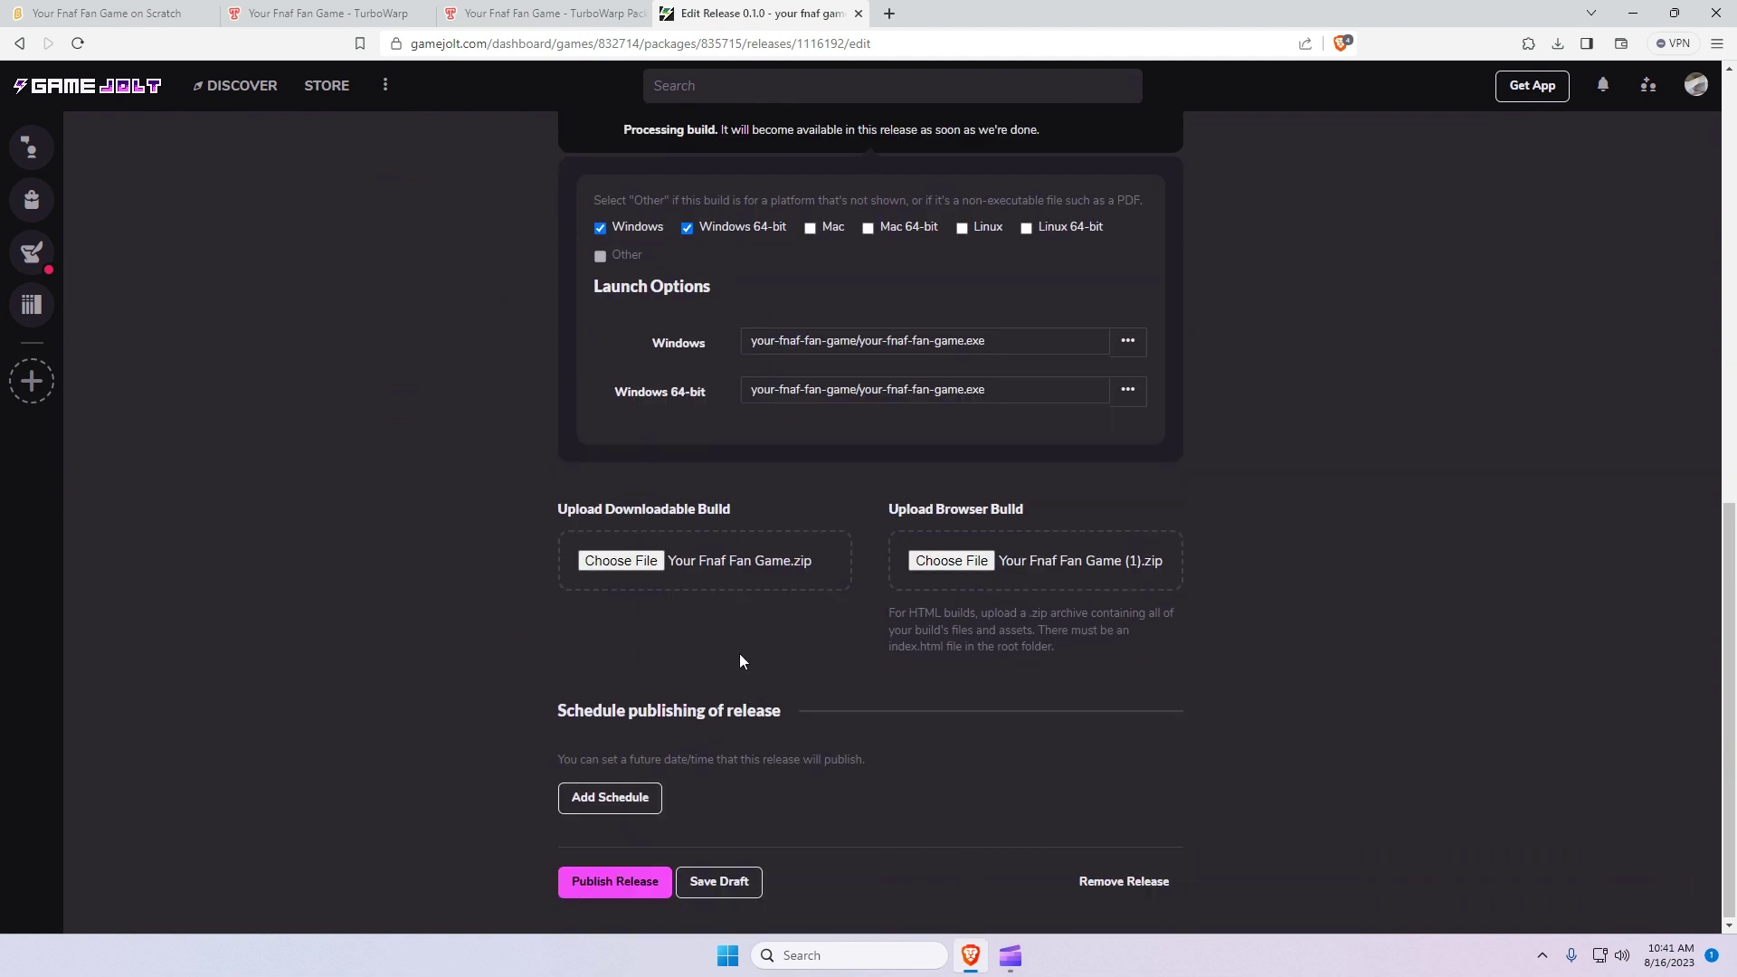
{"action": "left_click", "coordinate": [616, 884]}
{"action": "left_click", "coordinate": [1046, 312]}
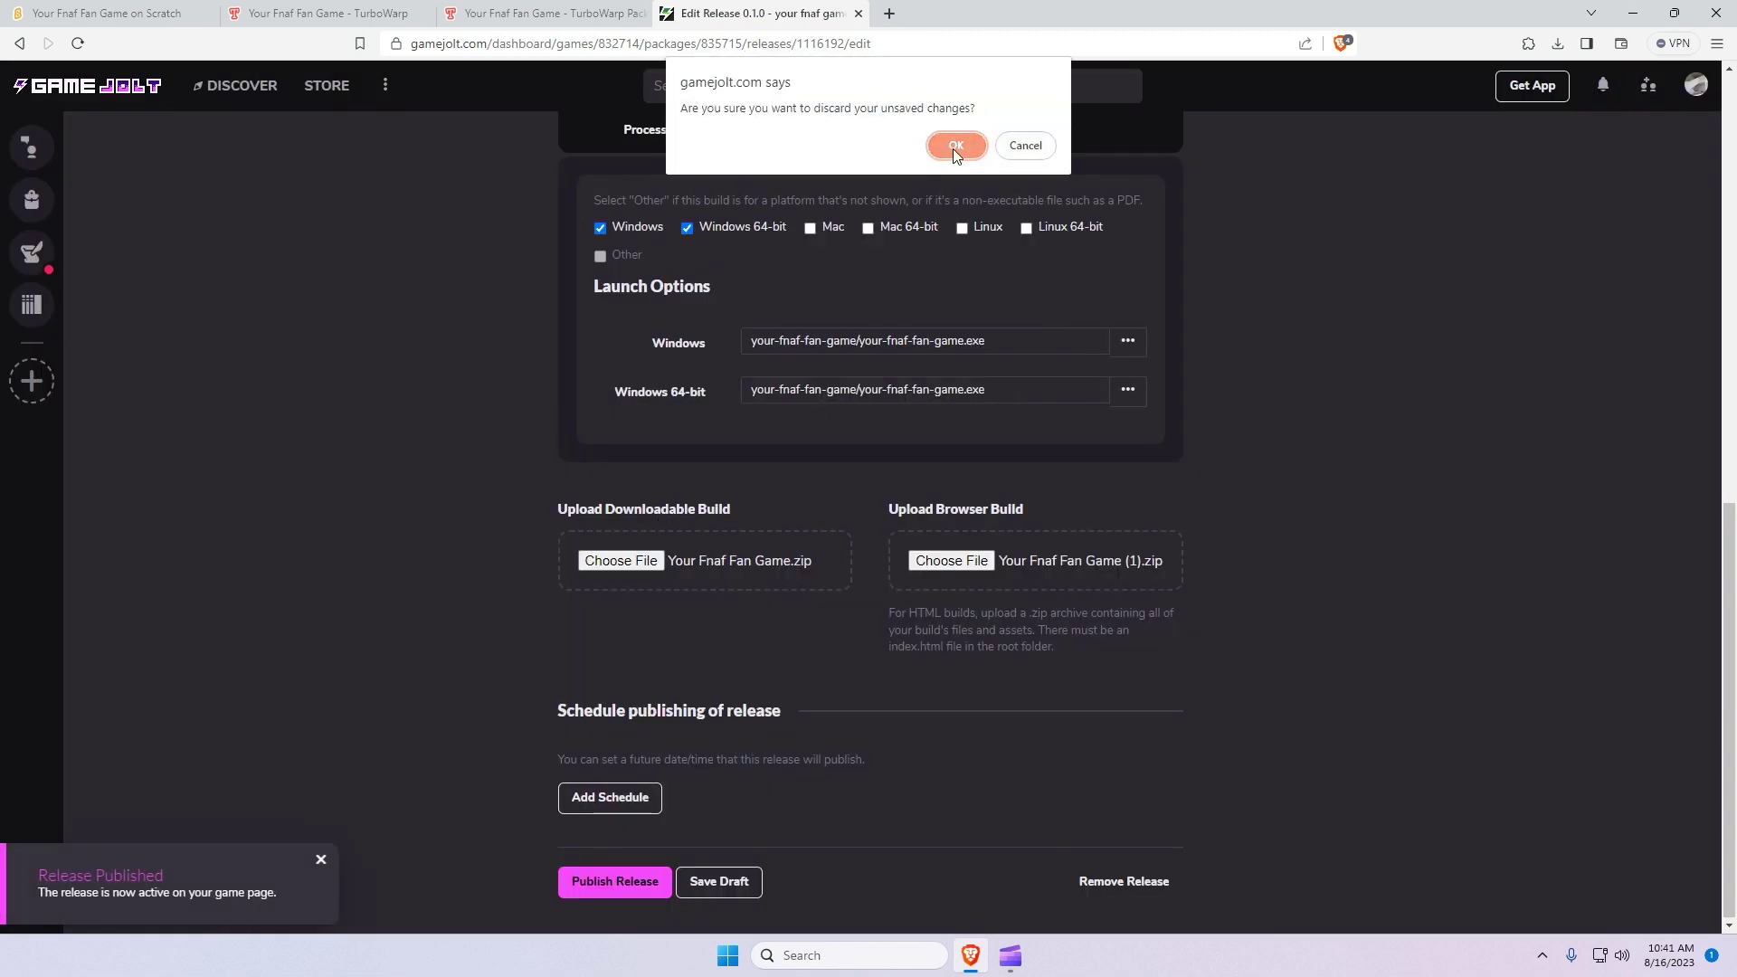
{"action": "left_click", "coordinate": [955, 145]}
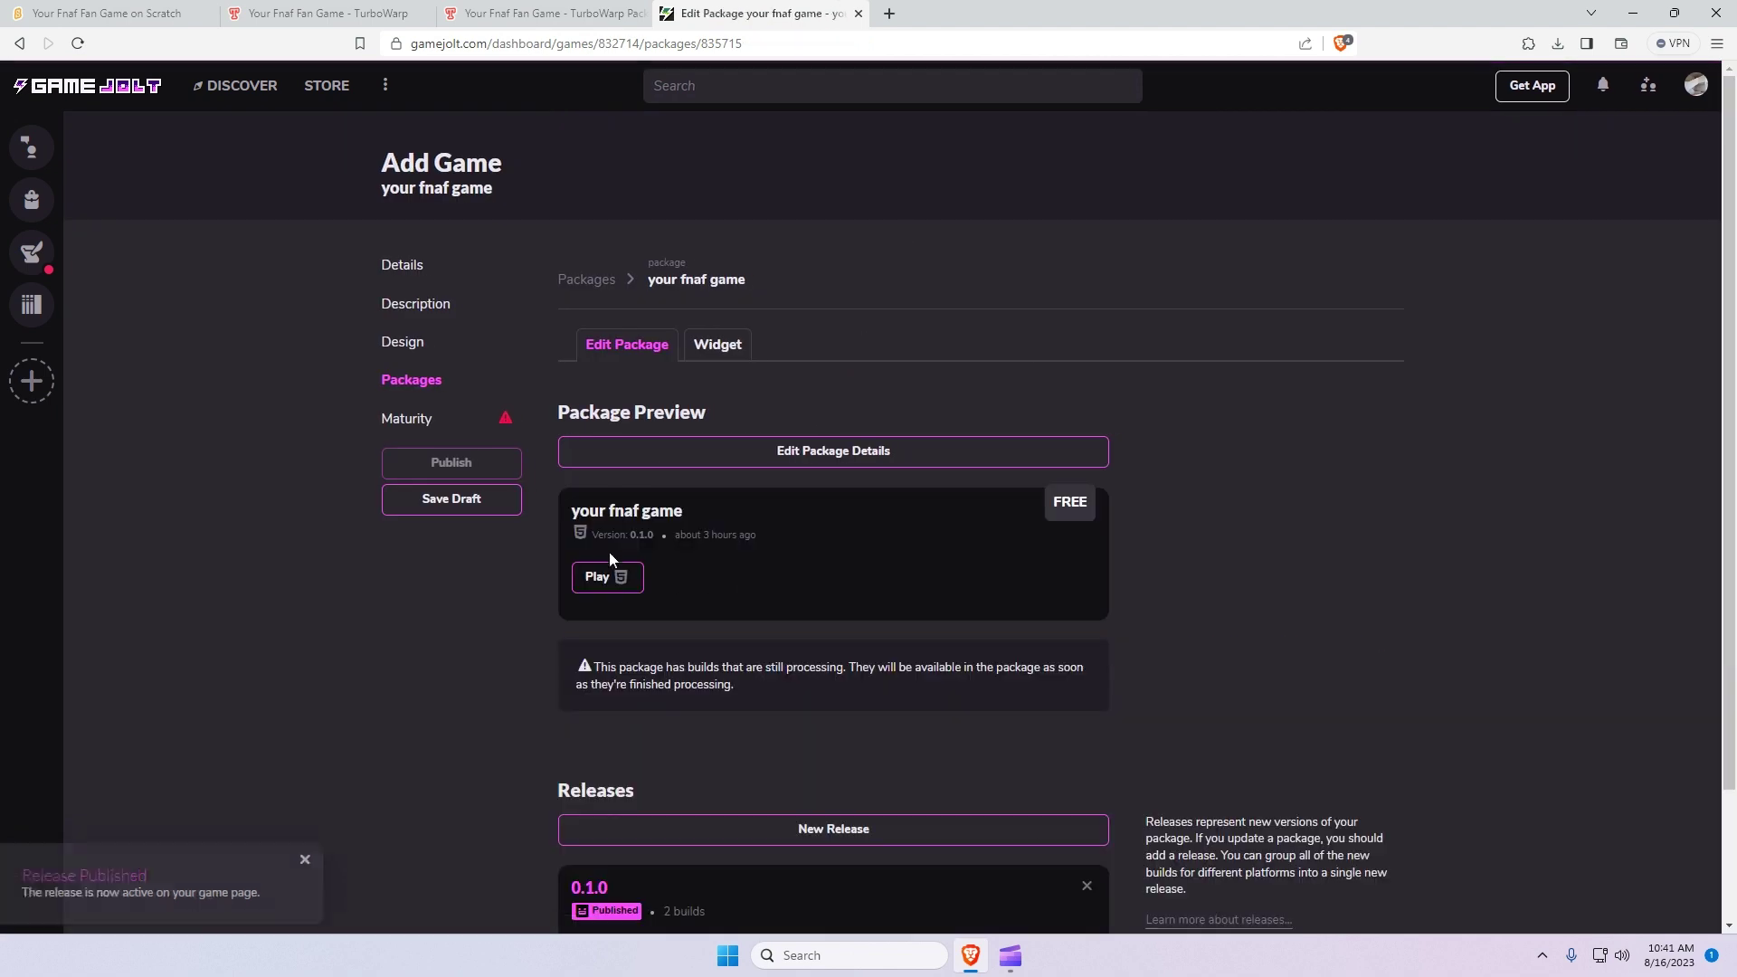
- Save the game's maturity rating as All Ages with every content category left at None
{"action": "left_click", "coordinate": [432, 421]}
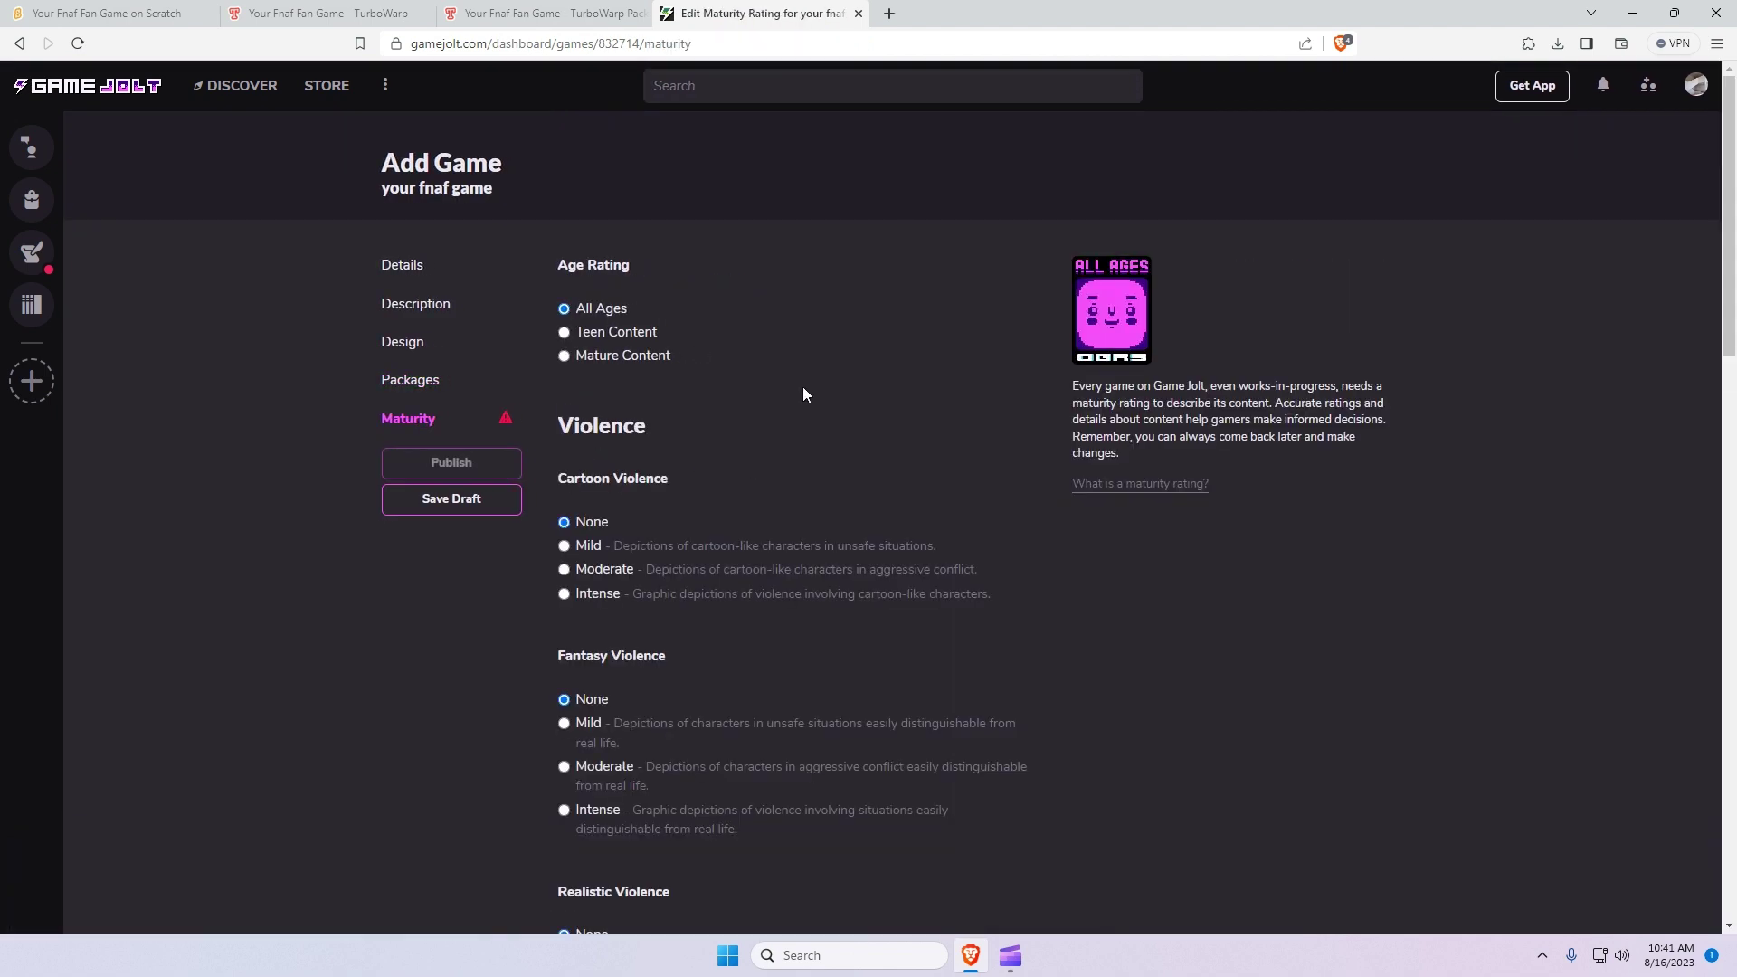
{"action": "scroll", "coordinate": [814, 452], "scroll_direction": "down", "scroll_amount": 5}
{"action": "scroll", "coordinate": [843, 628], "scroll_direction": "down", "scroll_amount": 10}
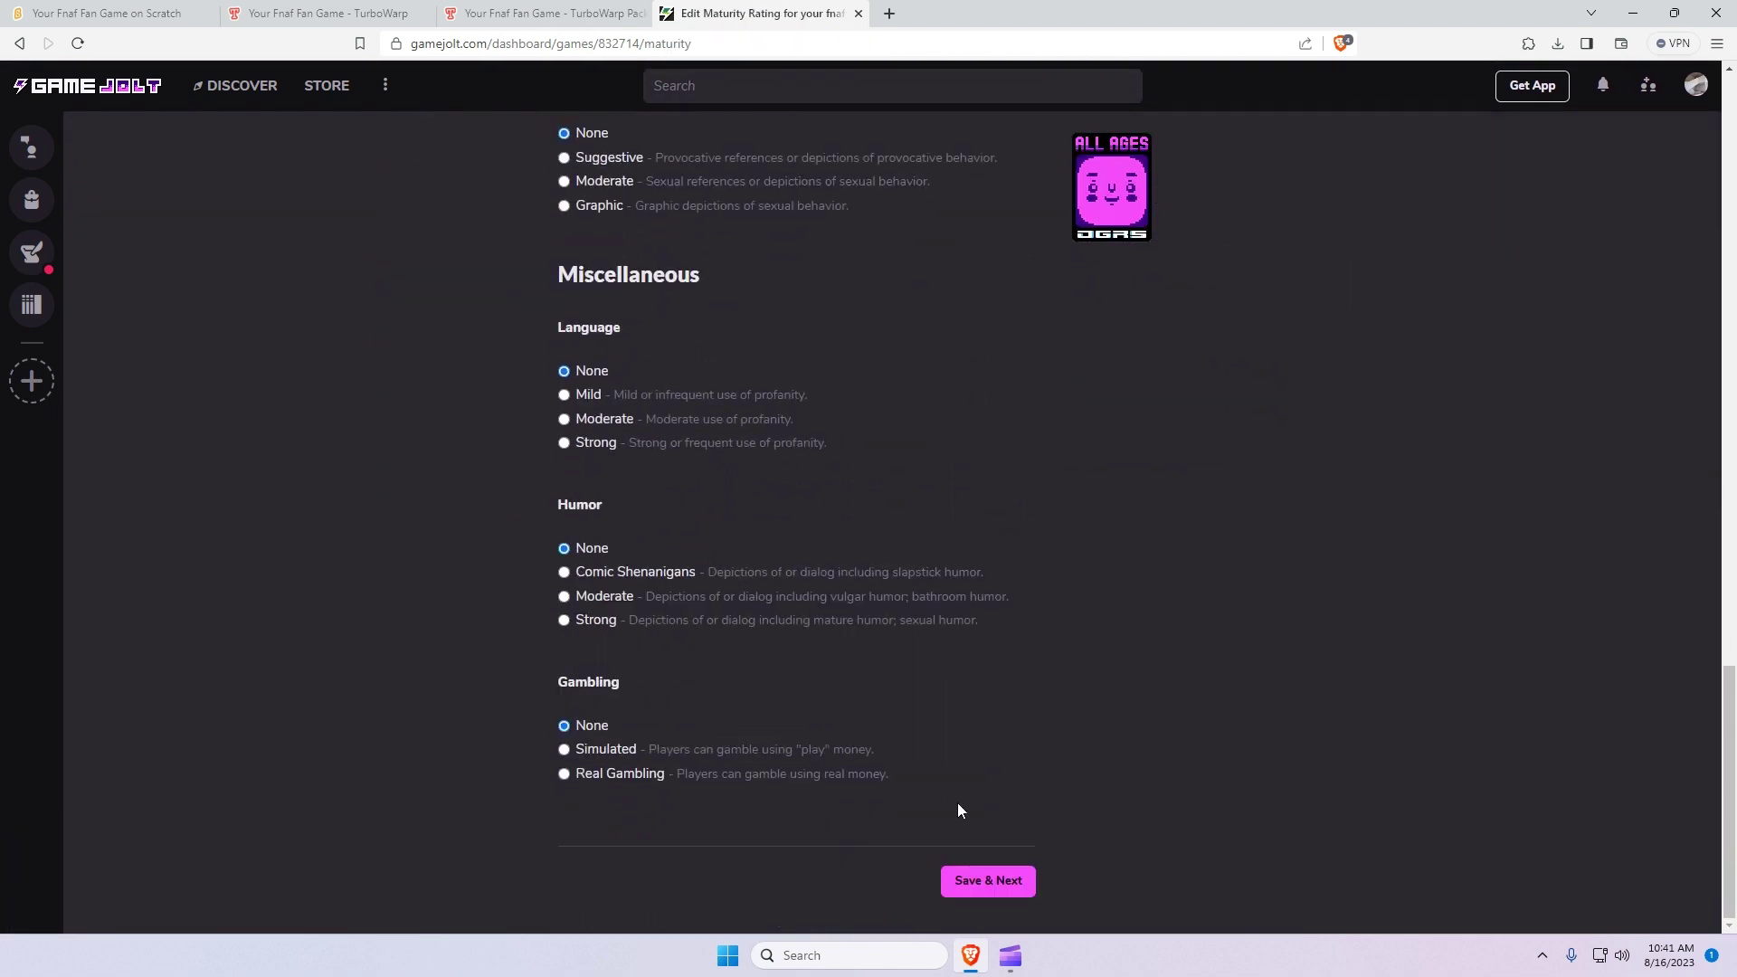
{"action": "left_click", "coordinate": [985, 880]}
- Publish the game to the site, confirm the publication, and open its public game page
{"action": "left_click", "coordinate": [622, 363]}
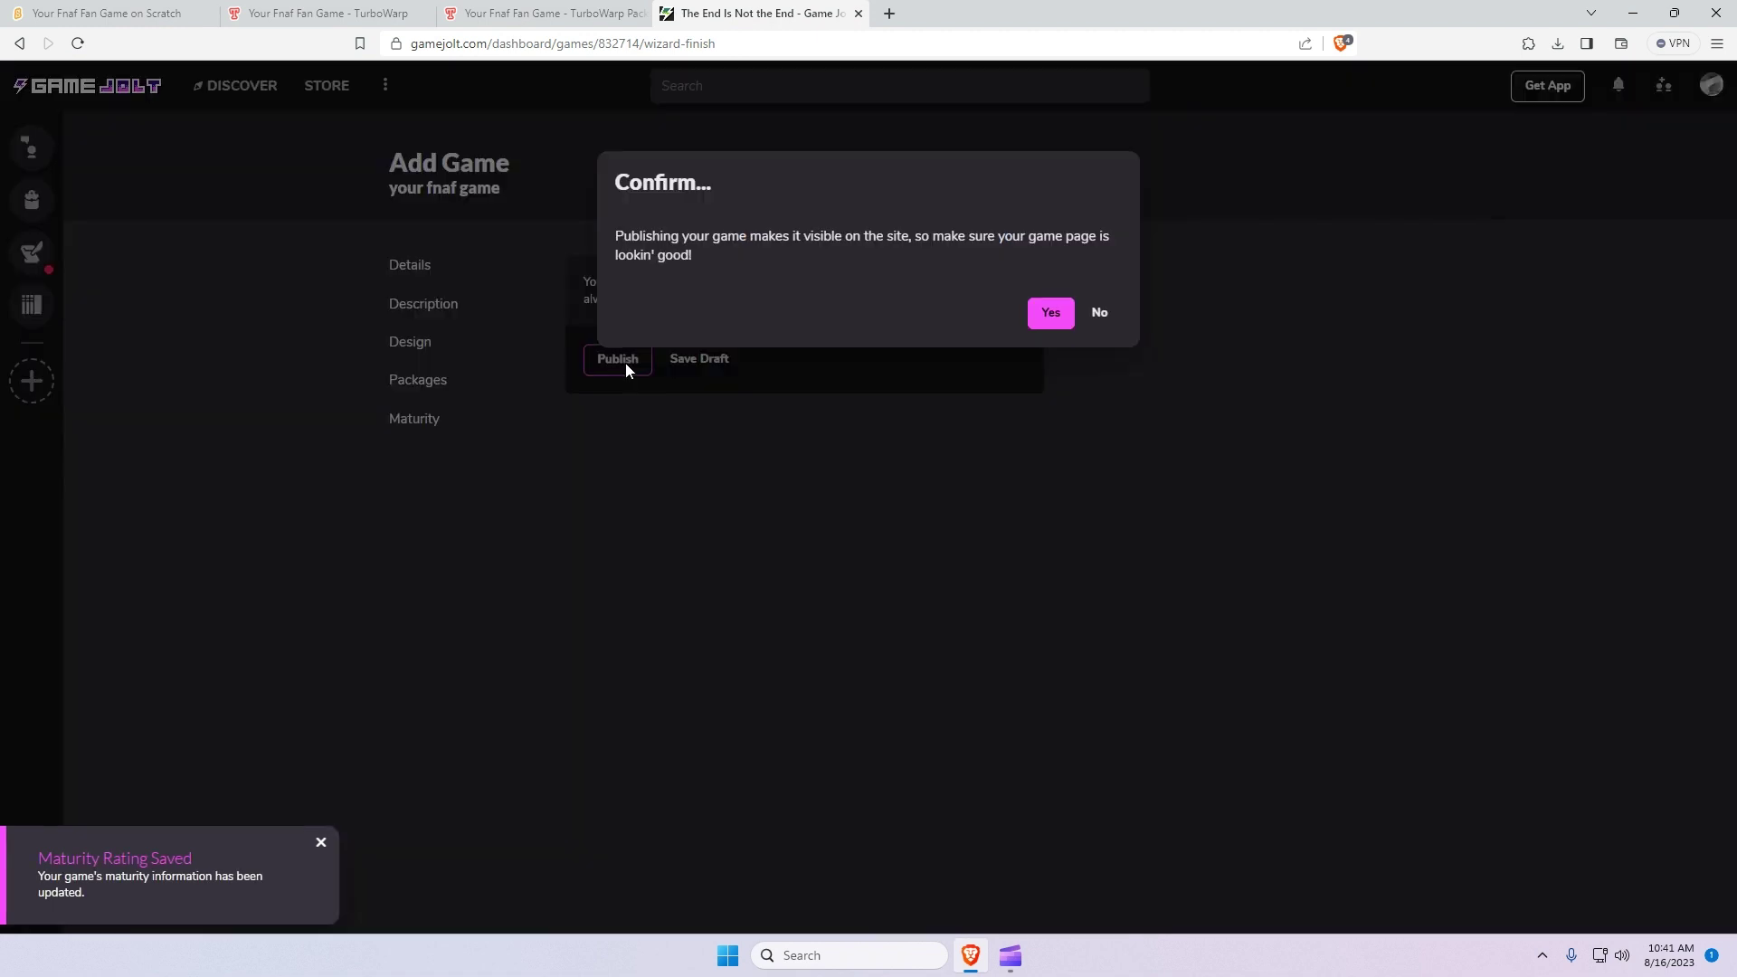
{"action": "left_click", "coordinate": [1050, 317]}
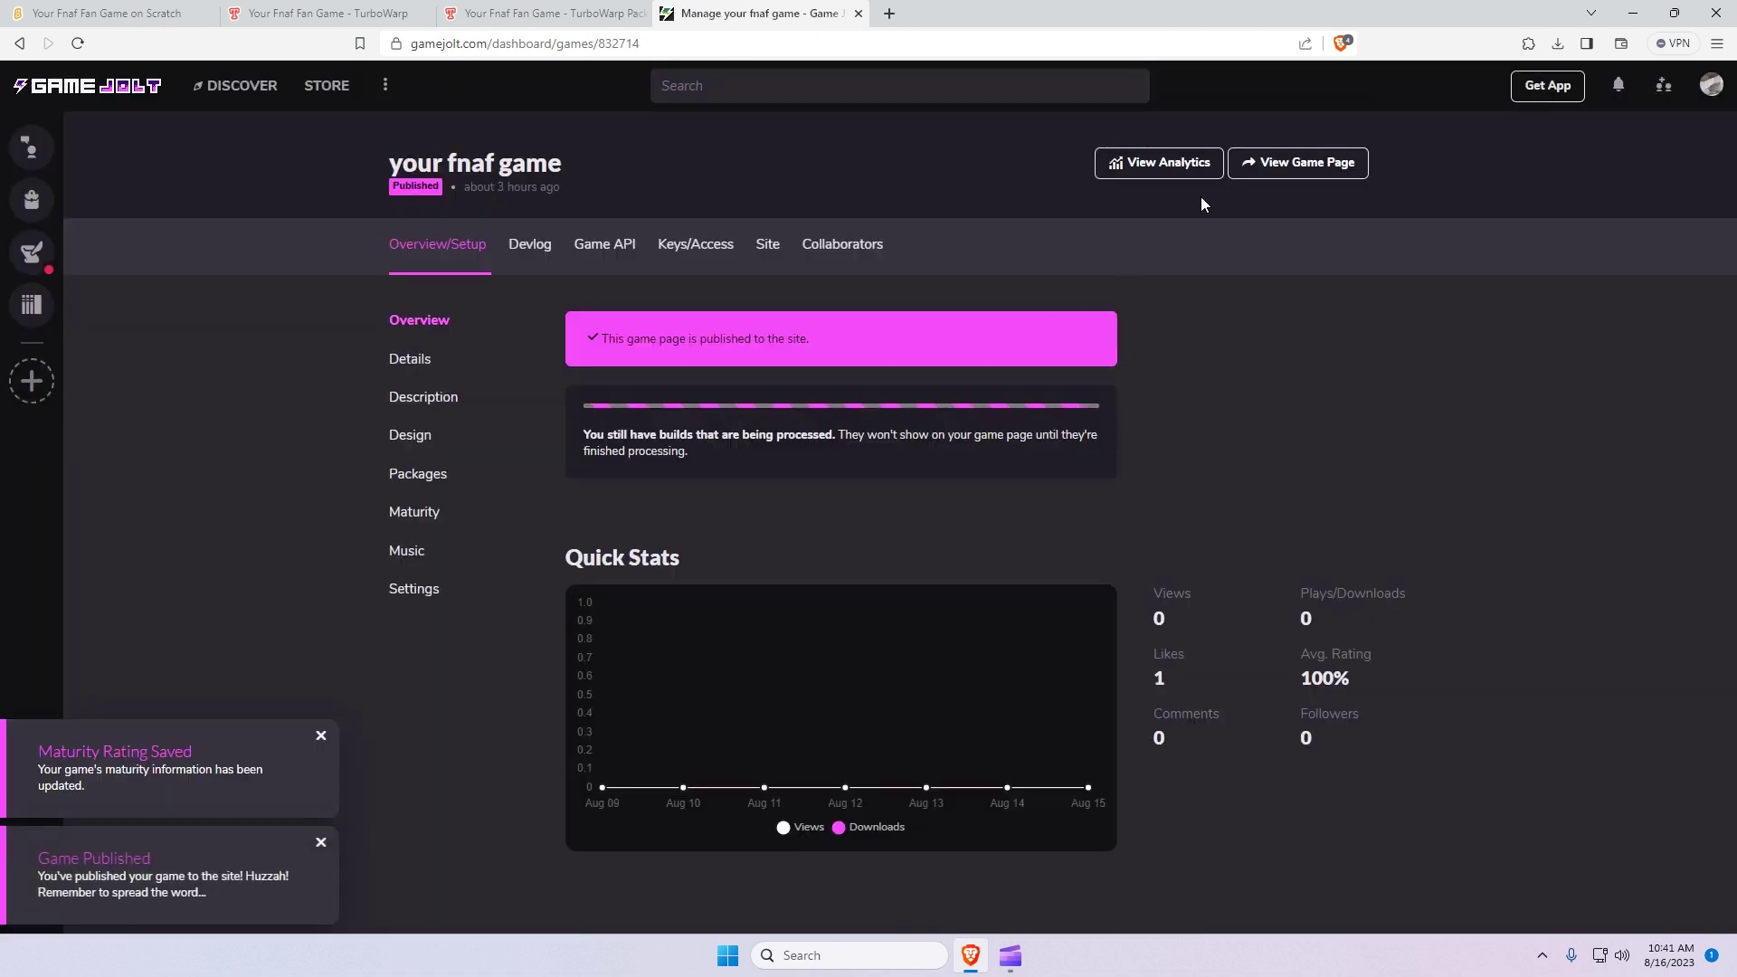
{"action": "left_click", "coordinate": [1262, 167]}
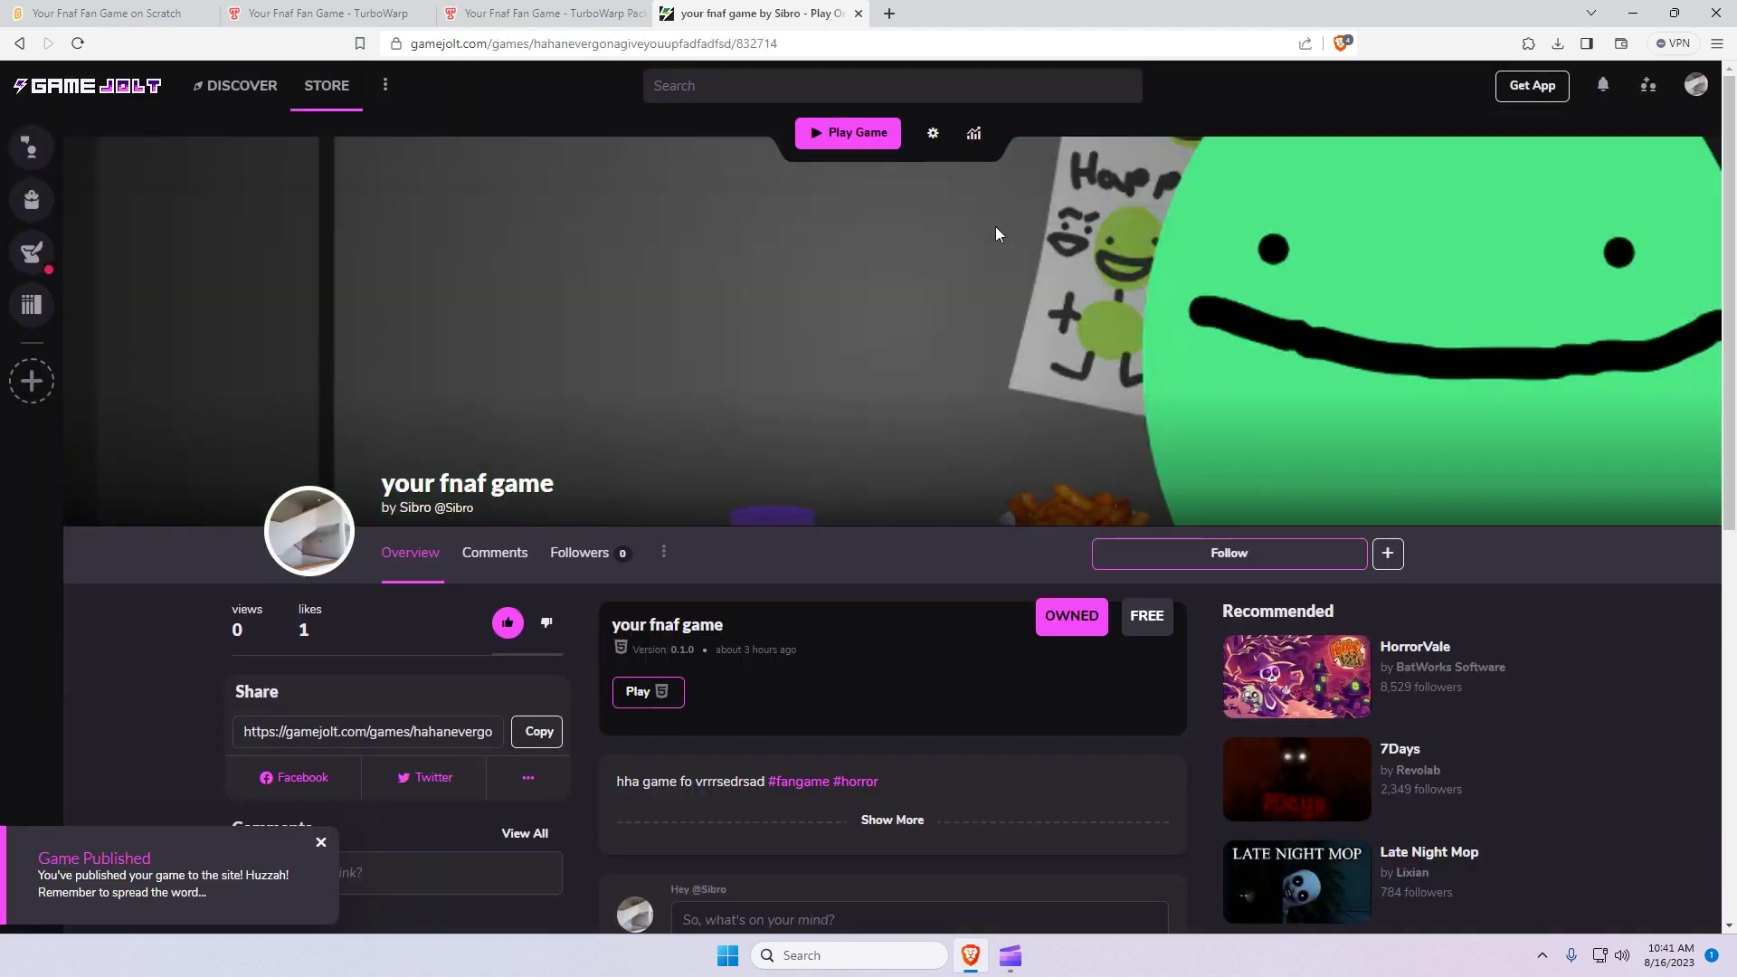
- Look over the public game page and launch the game's browser build
{"action": "scroll", "coordinate": [905, 464], "scroll_direction": "down", "scroll_amount": 5}
{"action": "scroll", "coordinate": [904, 463], "scroll_direction": "up", "scroll_amount": 2}
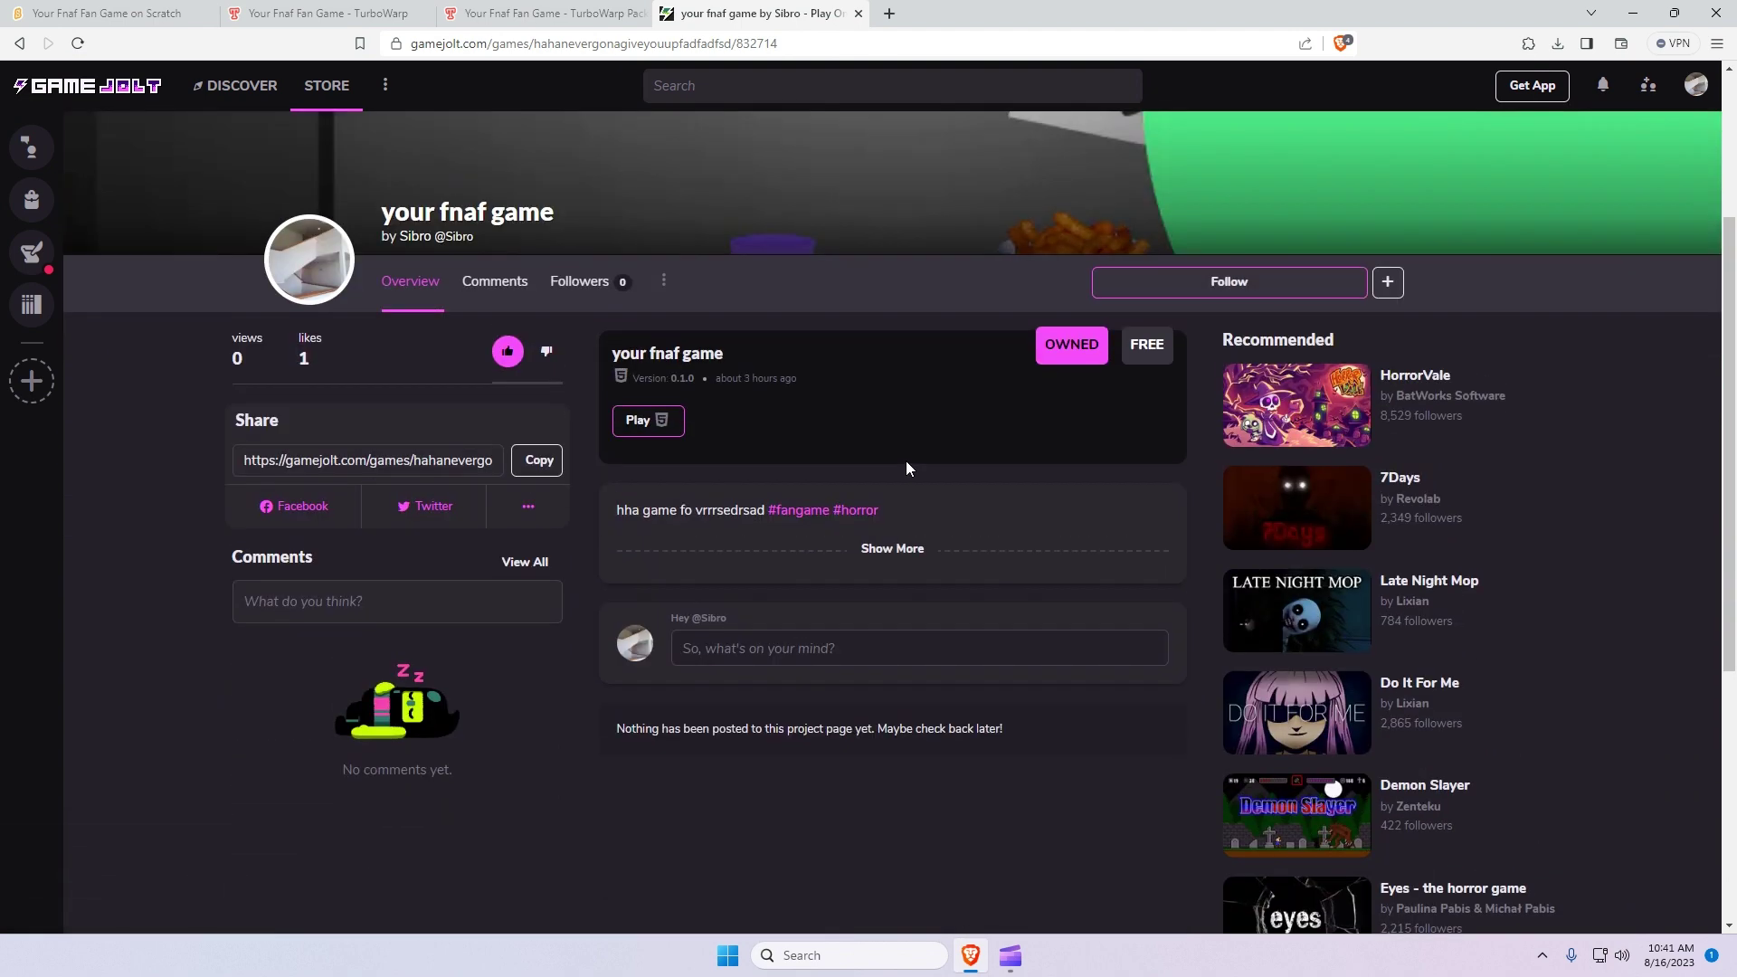
{"action": "scroll", "coordinate": [1019, 531], "scroll_direction": "up", "scroll_amount": 3}
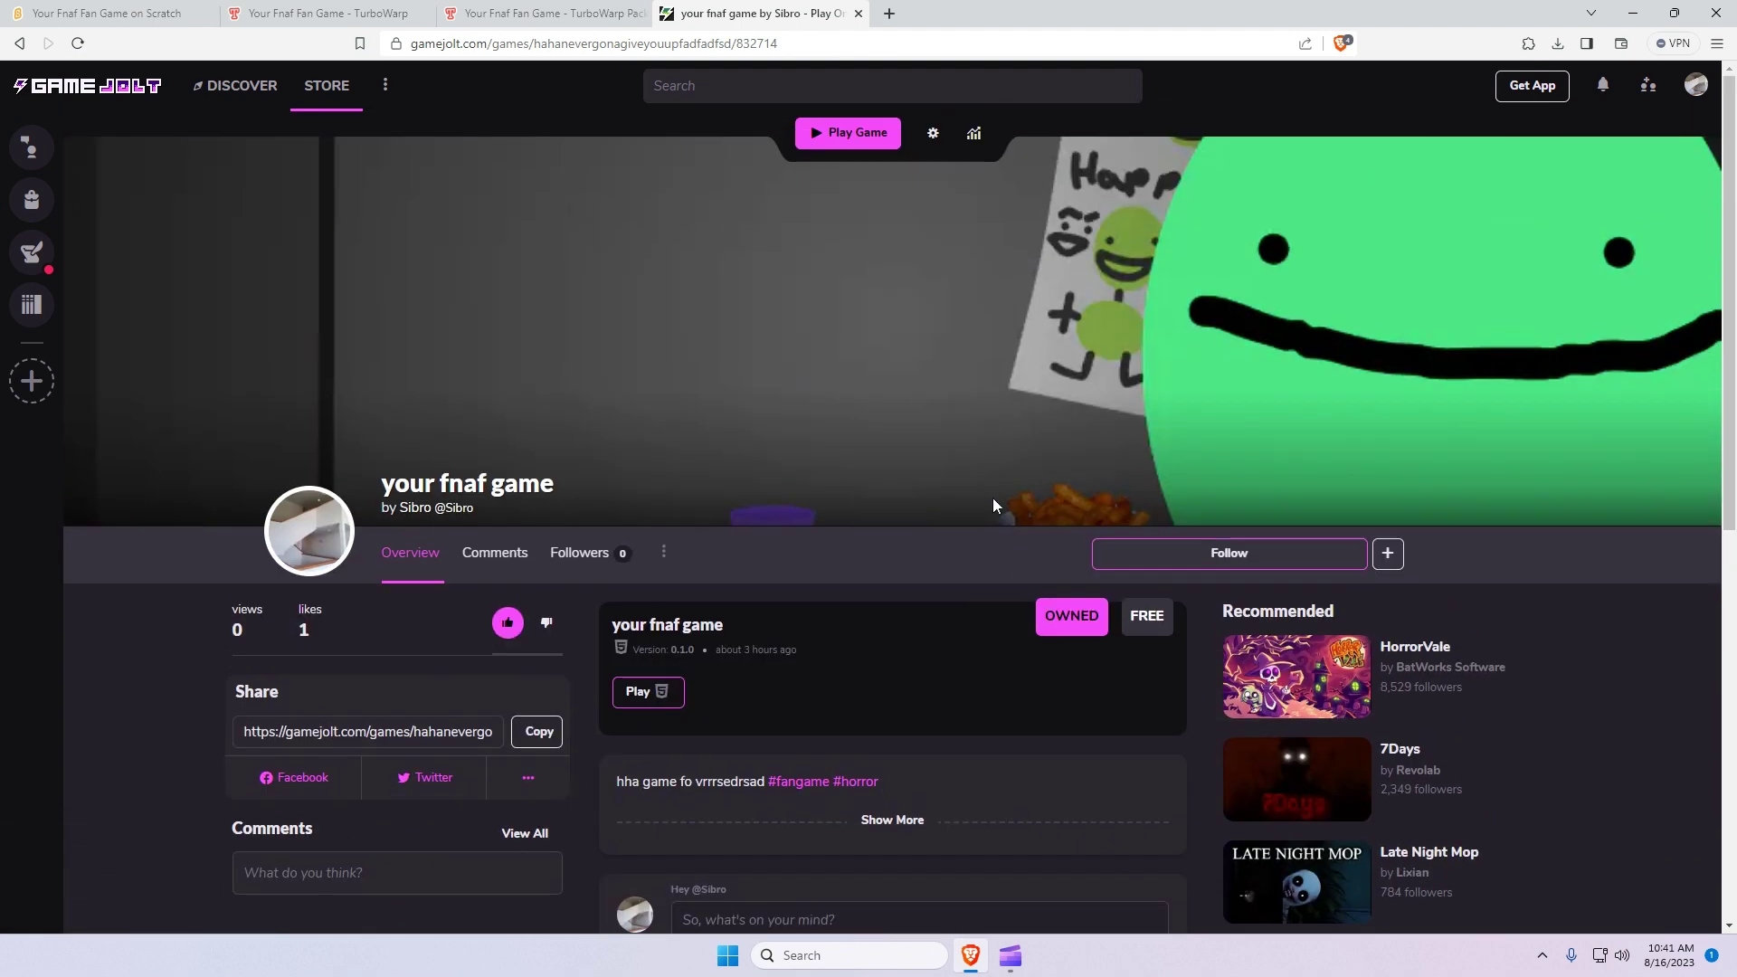
{"action": "left_click", "coordinate": [830, 129]}
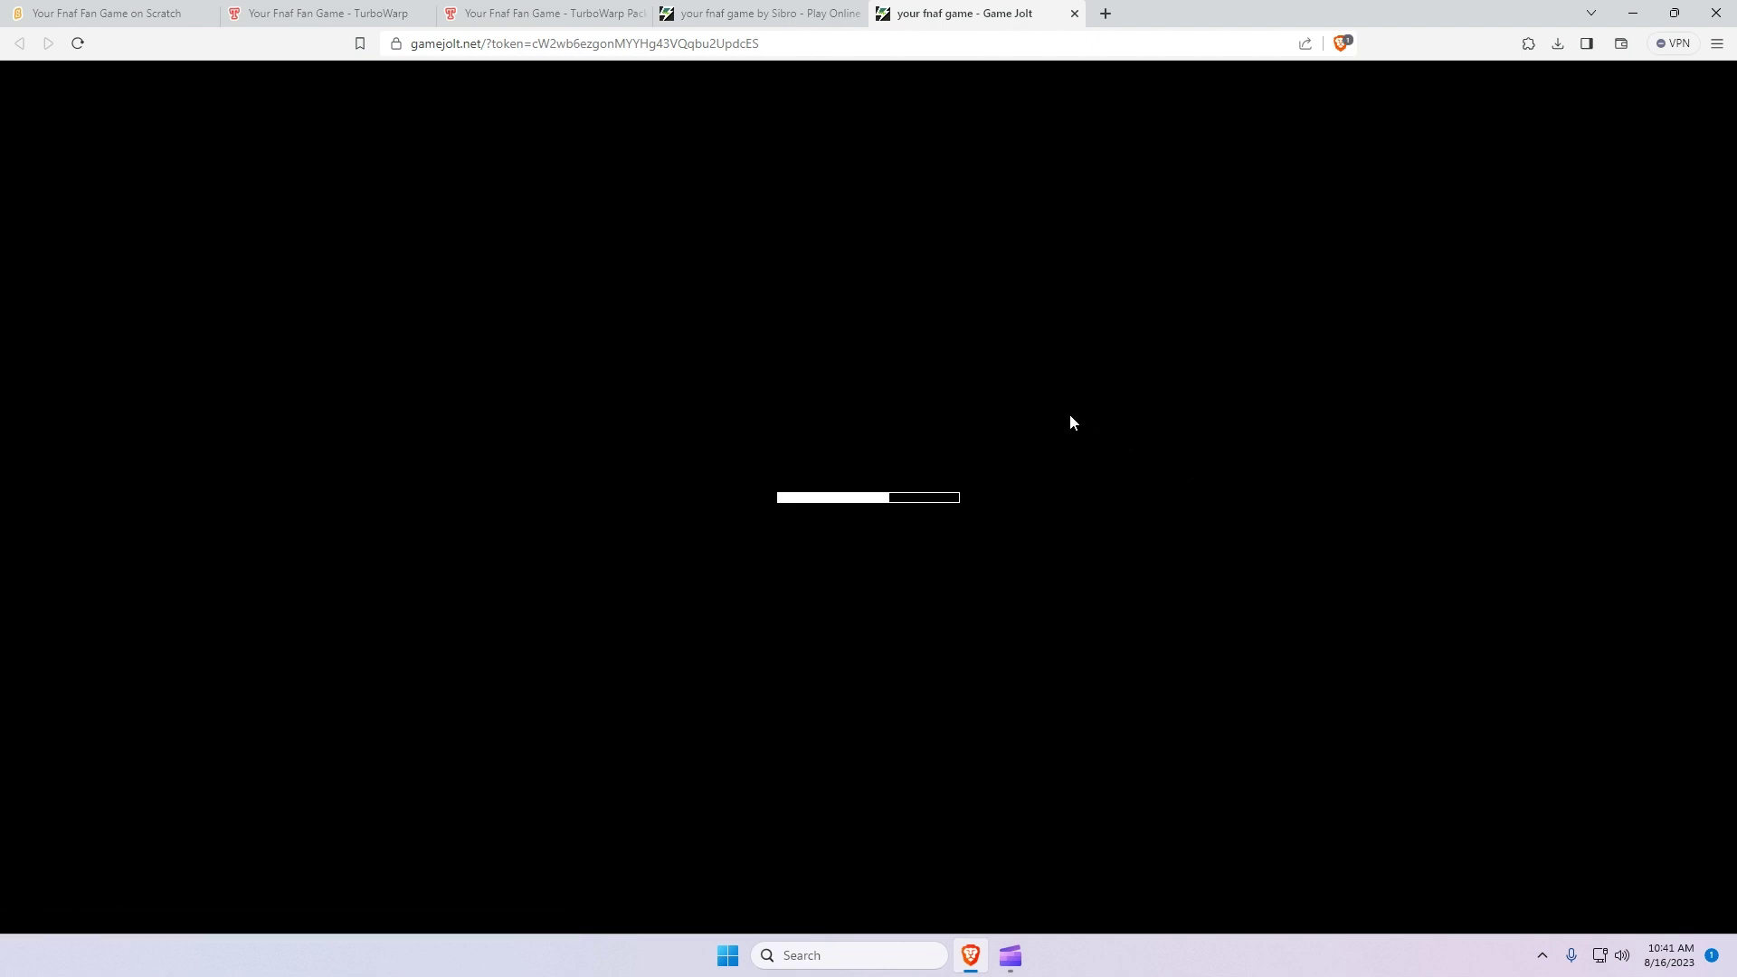
{"action": "left_click", "coordinate": [866, 491]}
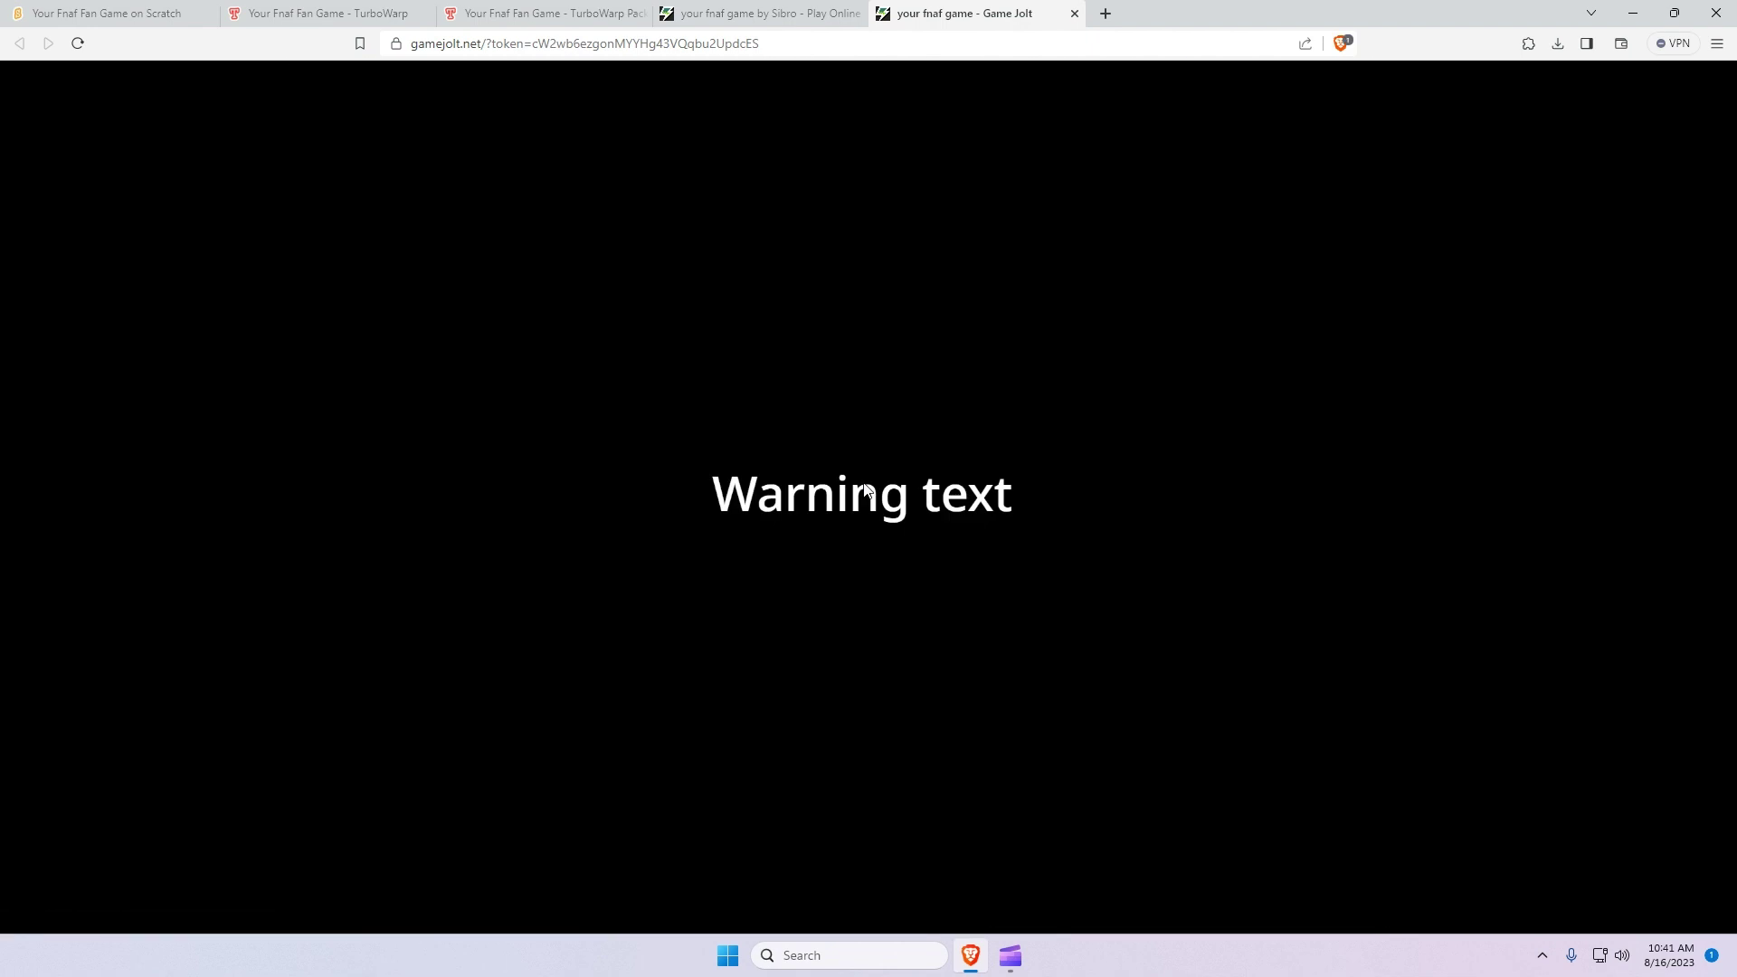
- Return to the public game page and remove your own like from the game
{"action": "left_click", "coordinate": [769, 13]}
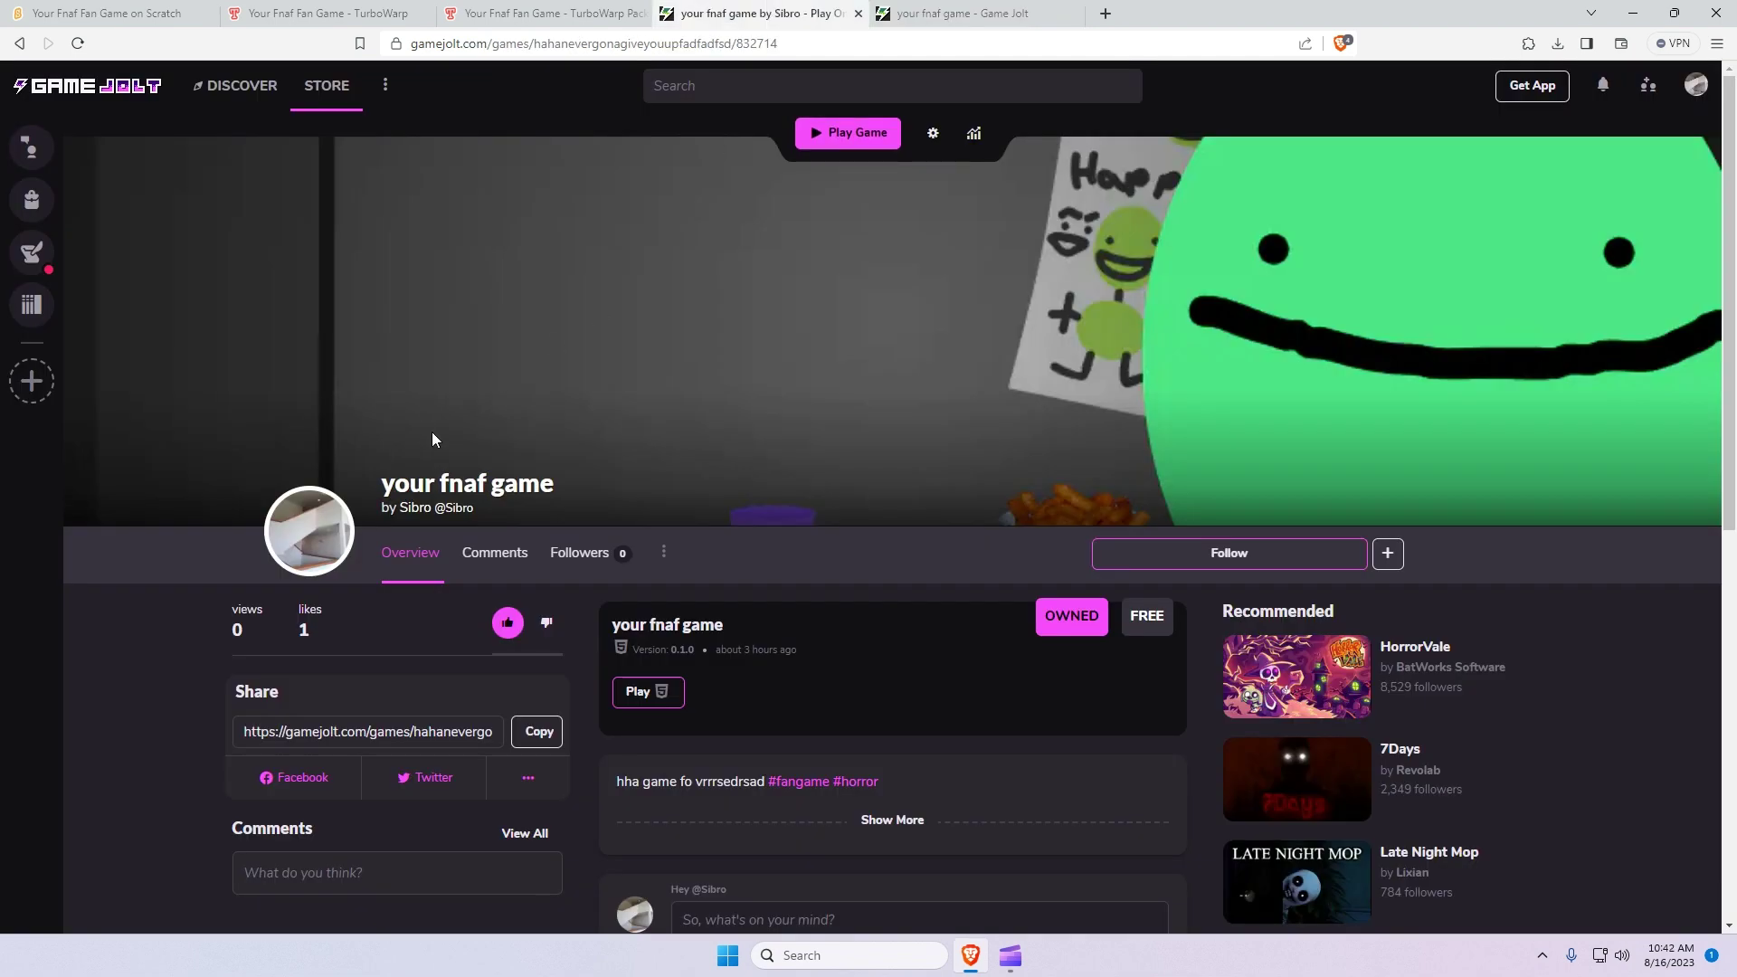
{"action": "left_click", "coordinate": [507, 622]}
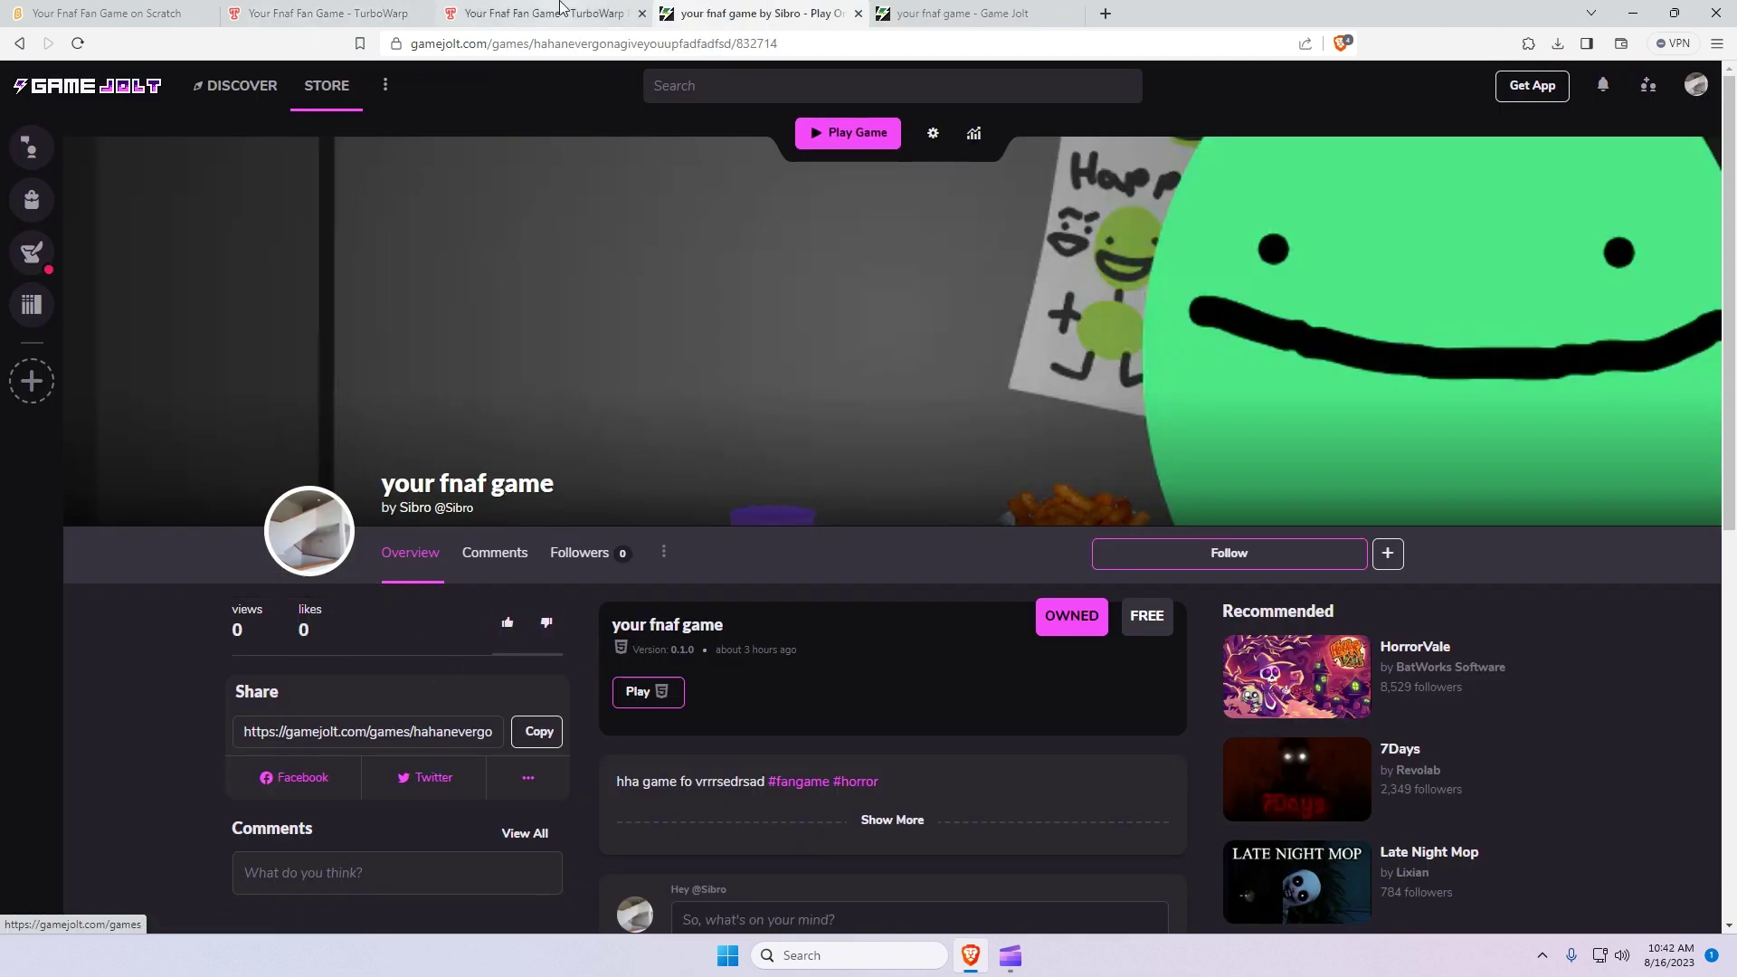
- Check the game's package and its 0.1.0 release in the management dashboard, and reopen the public game page
{"action": "left_click", "coordinate": [932, 133]}
{"action": "left_click", "coordinate": [421, 474]}
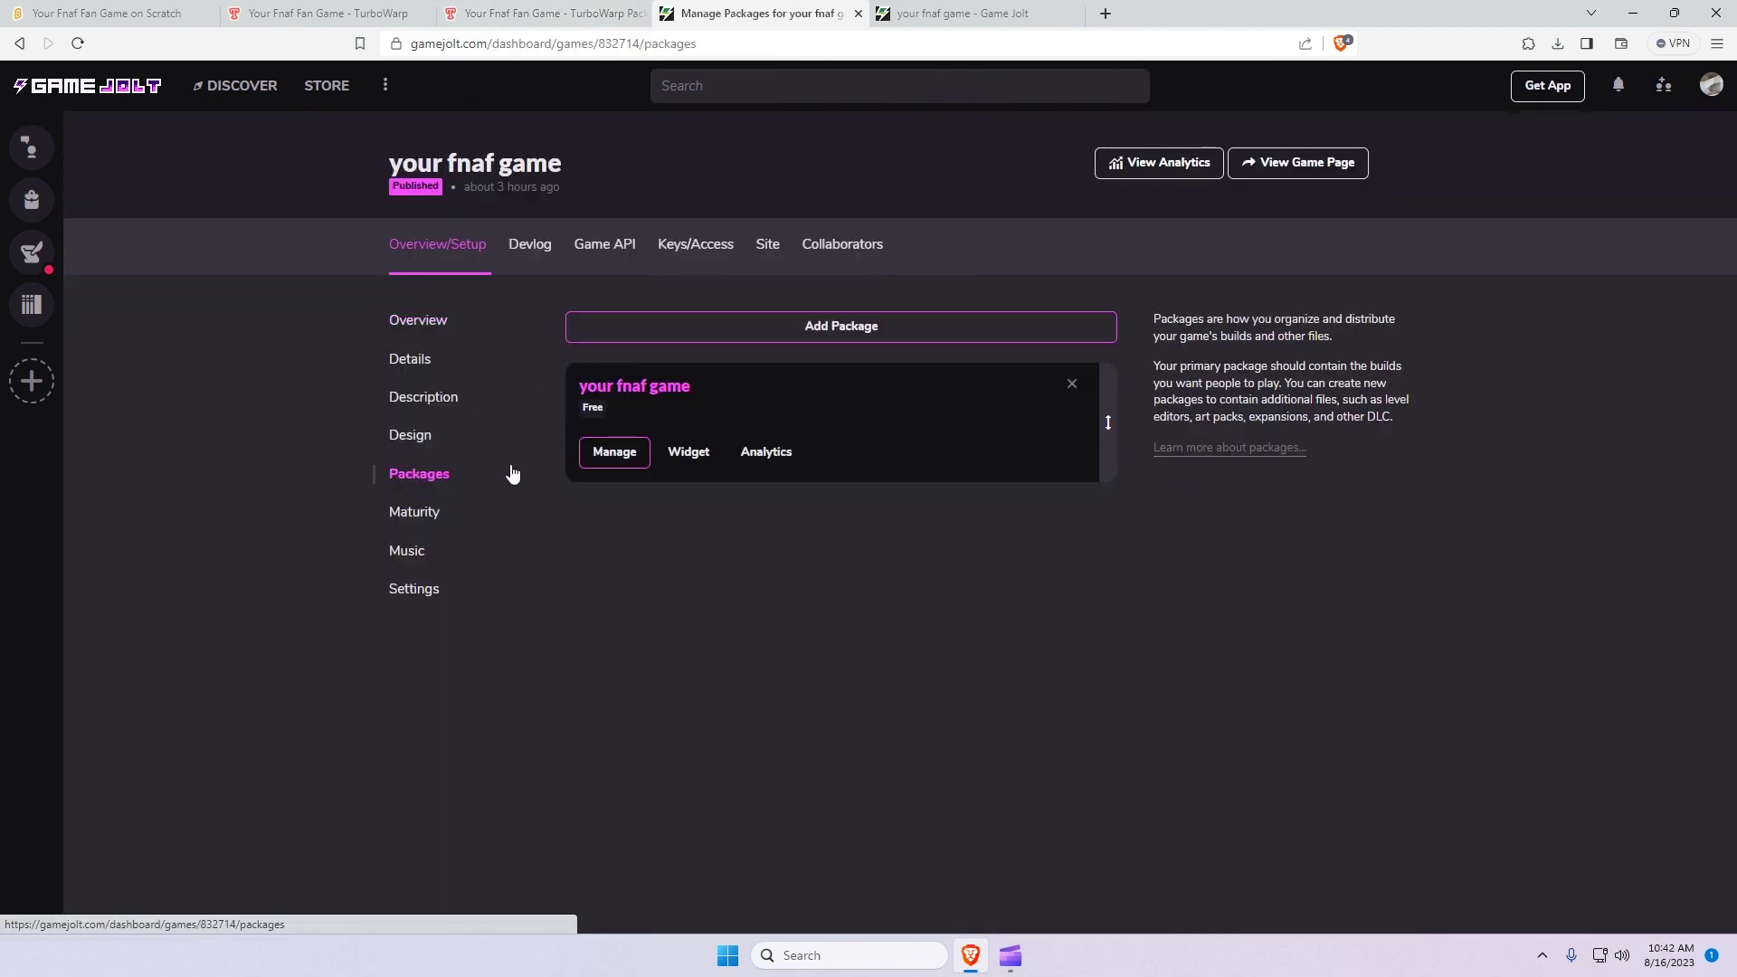
{"action": "left_click", "coordinate": [609, 454]}
{"action": "scroll", "coordinate": [679, 461], "scroll_direction": "down", "scroll_amount": 1}
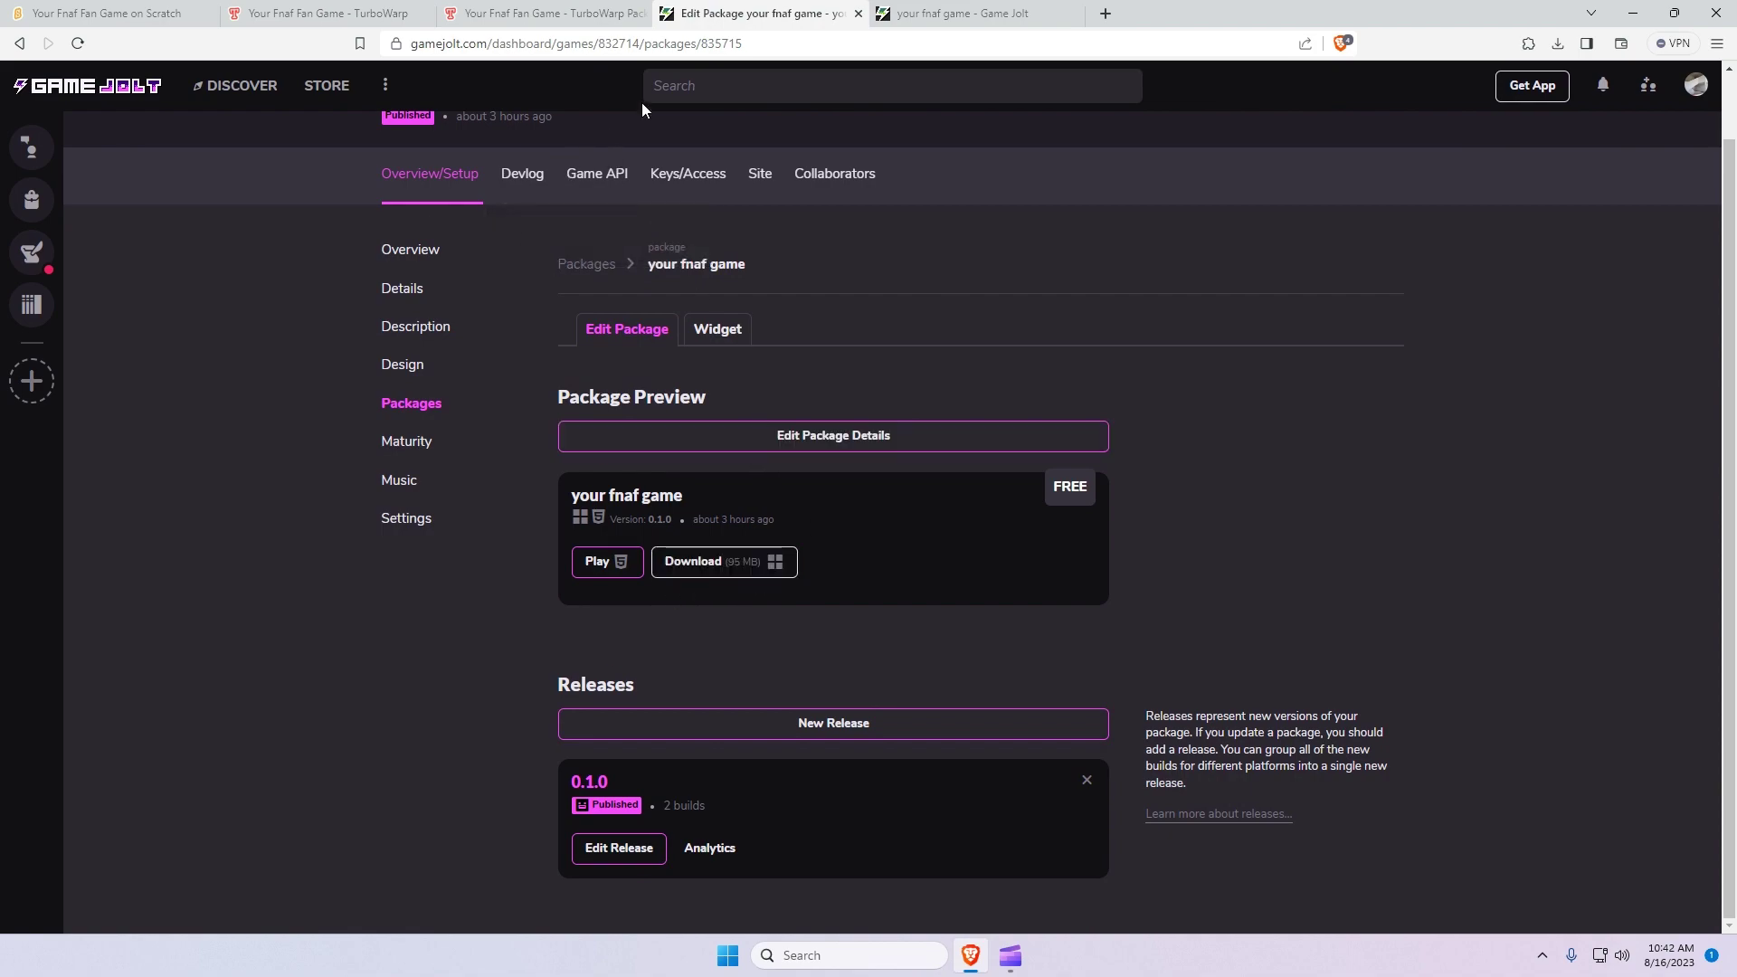
{"action": "left_click", "coordinate": [945, 7]}
{"action": "left_click", "coordinate": [759, 13]}
{"action": "scroll", "coordinate": [861, 437], "scroll_direction": "up", "scroll_amount": 2}
{"action": "left_click", "coordinate": [1251, 159]}
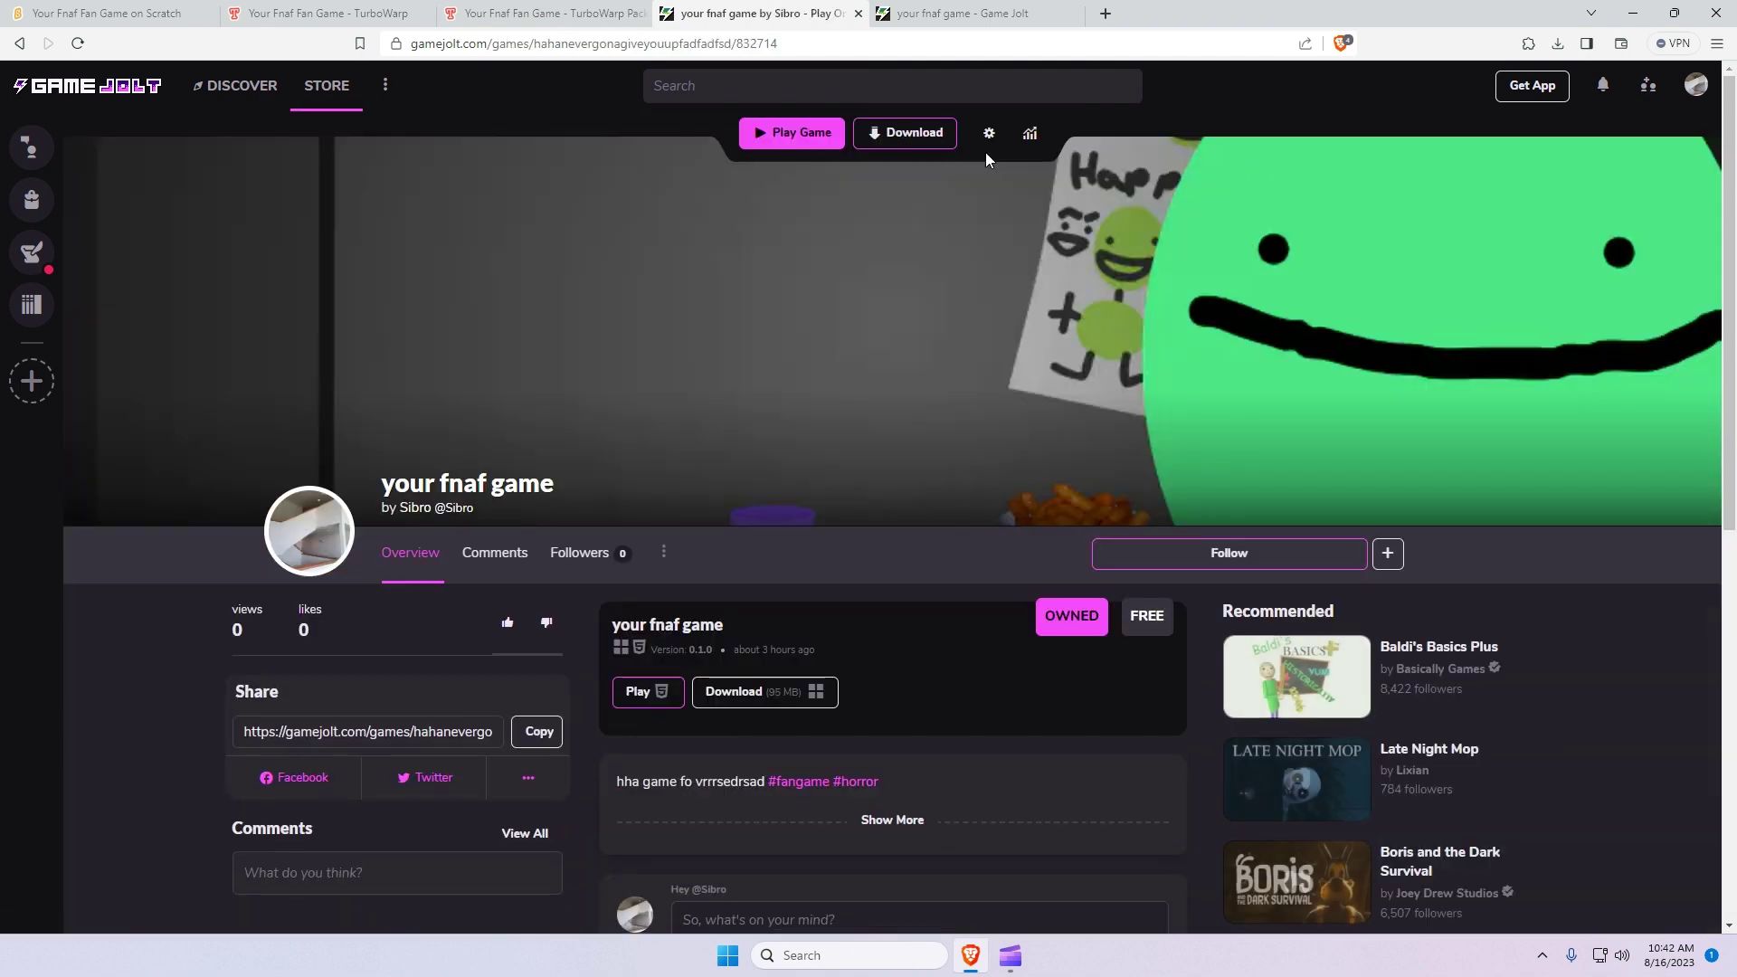
- Download the Windows build as your-fnaf-fan-game.zip into Downloads and open the downloaded archive
{"action": "left_click", "coordinate": [875, 136]}
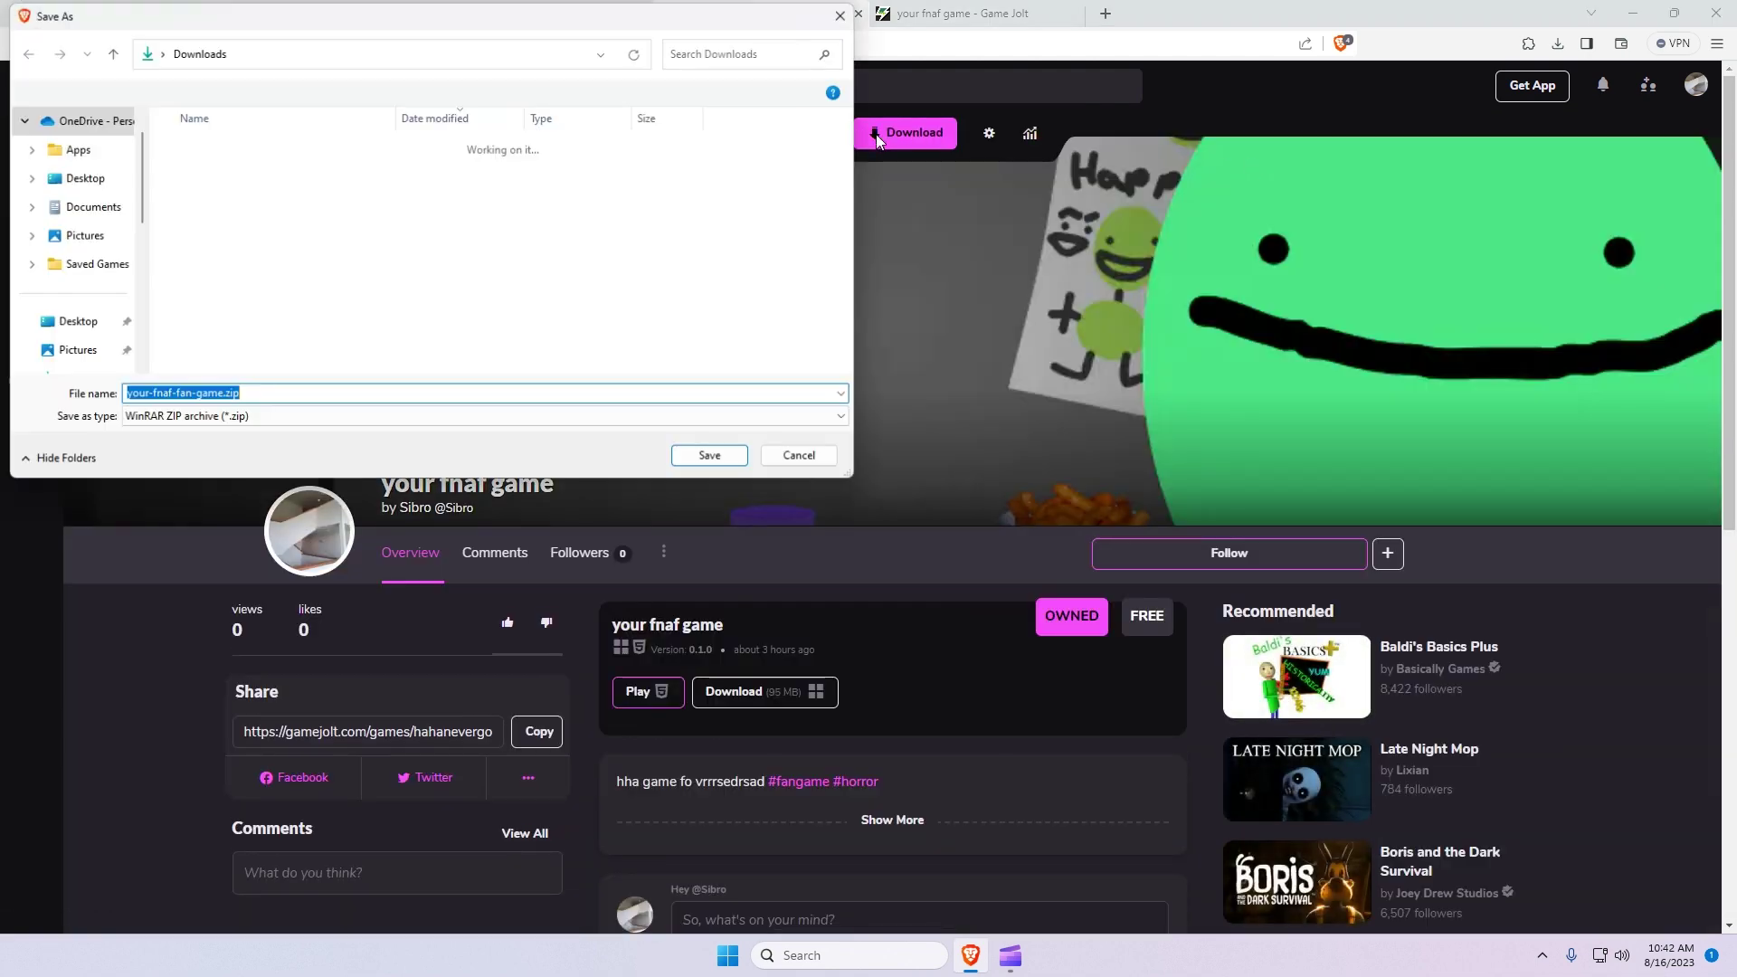
{"action": "left_click", "coordinate": [715, 459]}
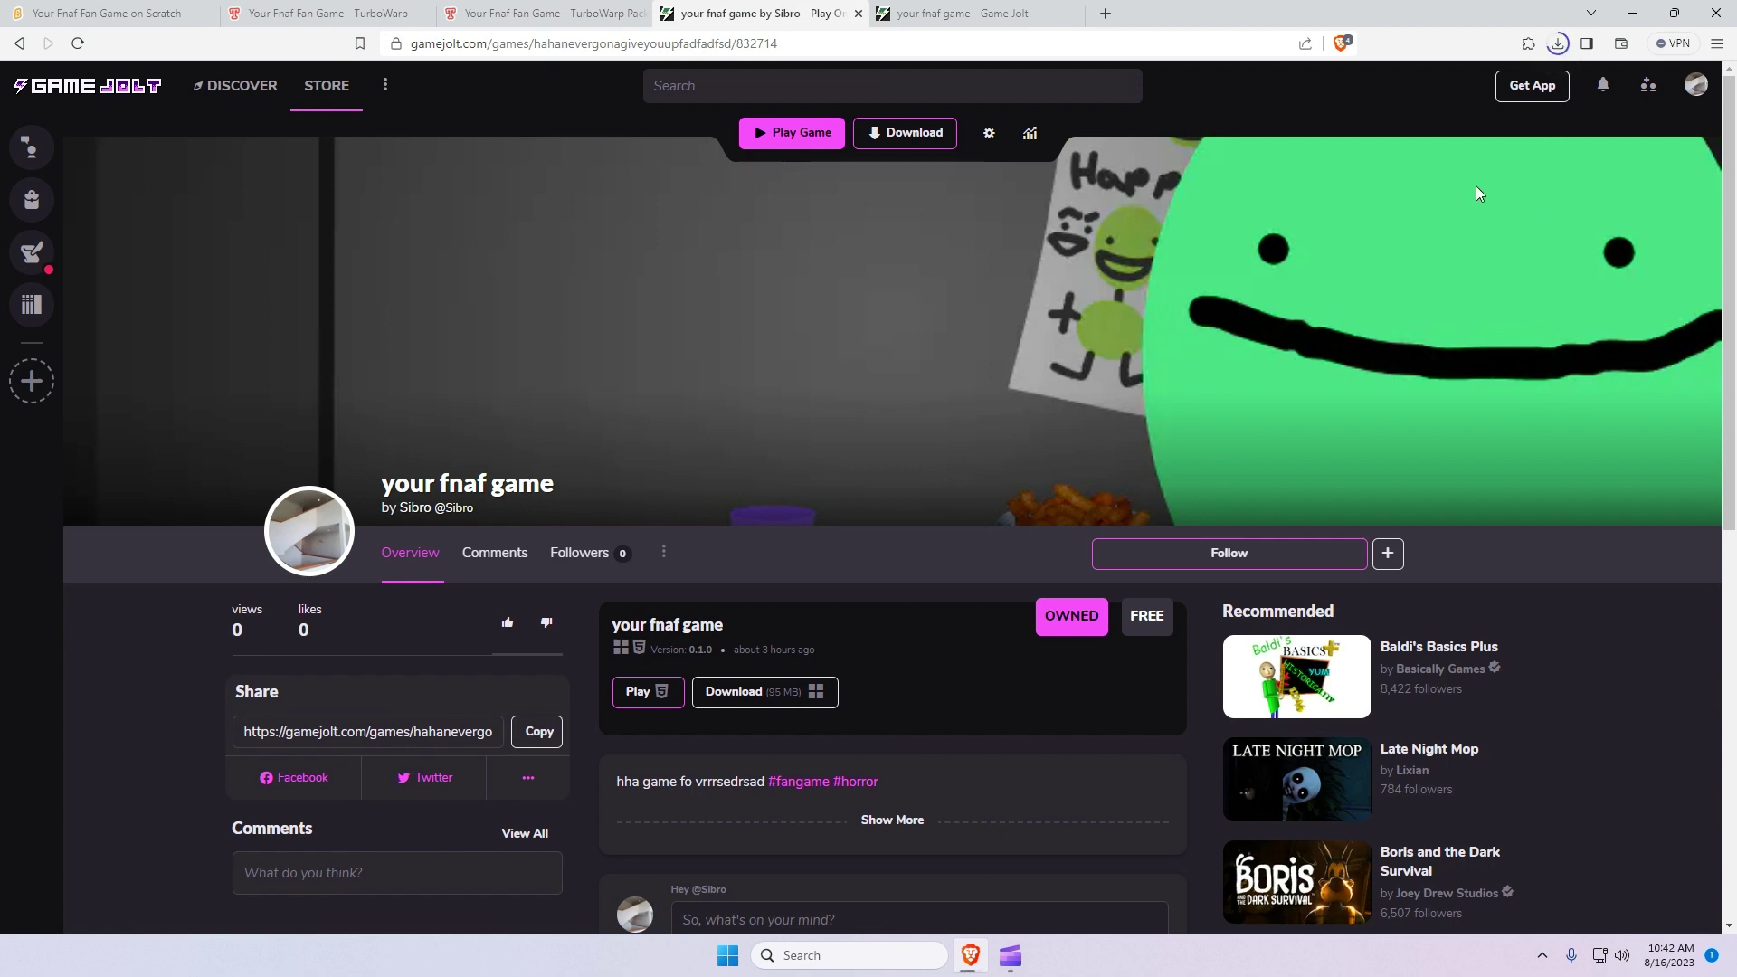
{"action": "left_click", "coordinate": [1557, 43]}
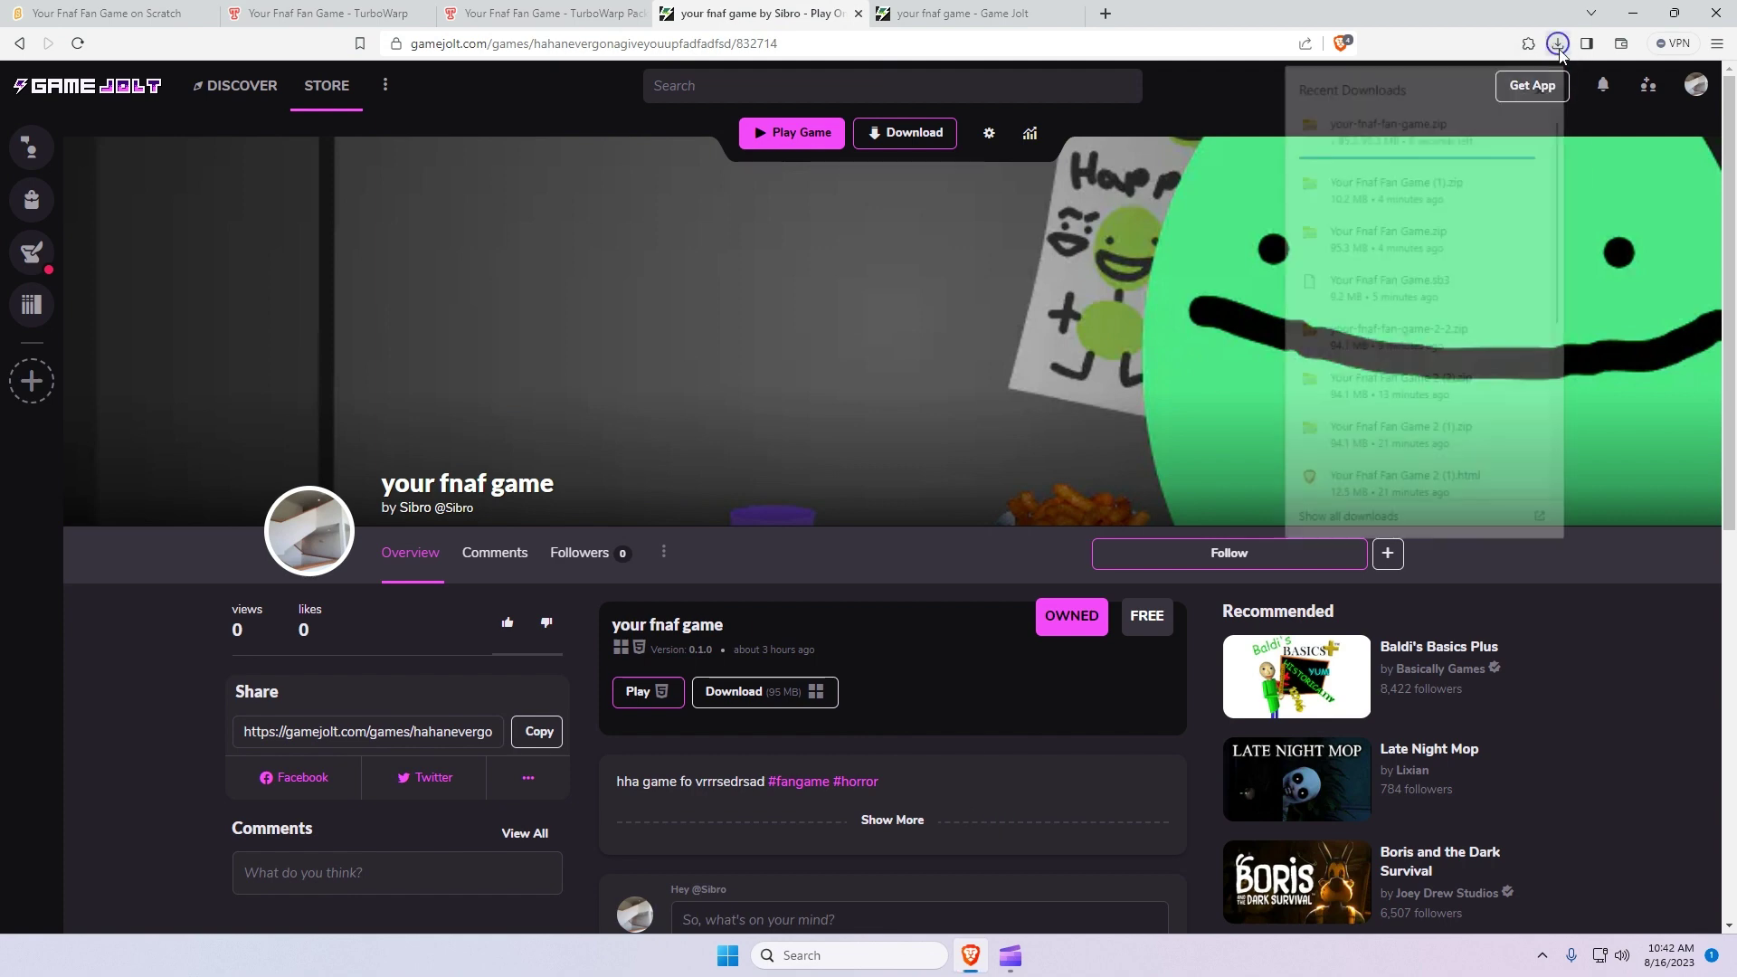
{"action": "left_click", "coordinate": [1404, 123]}
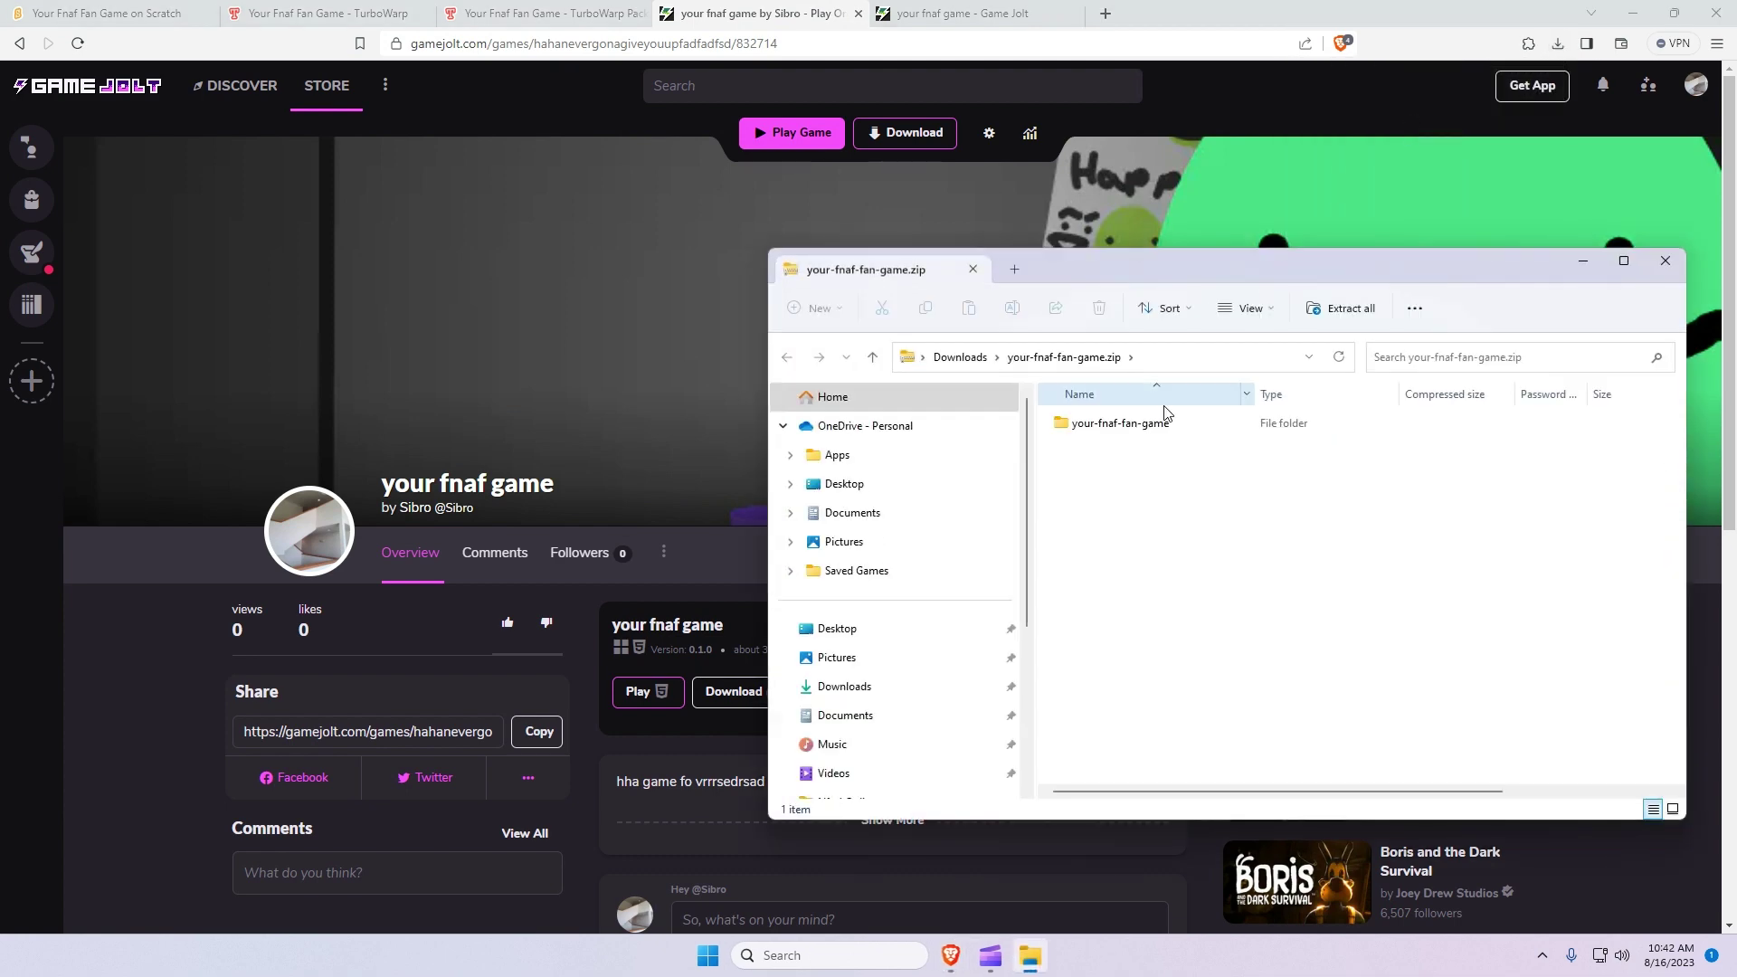
- Extract all contents of your-fnaf-fan-game.zip in the Downloads folder
{"action": "left_click", "coordinate": [844, 686]}
{"action": "right_click", "coordinate": [1099, 448]}
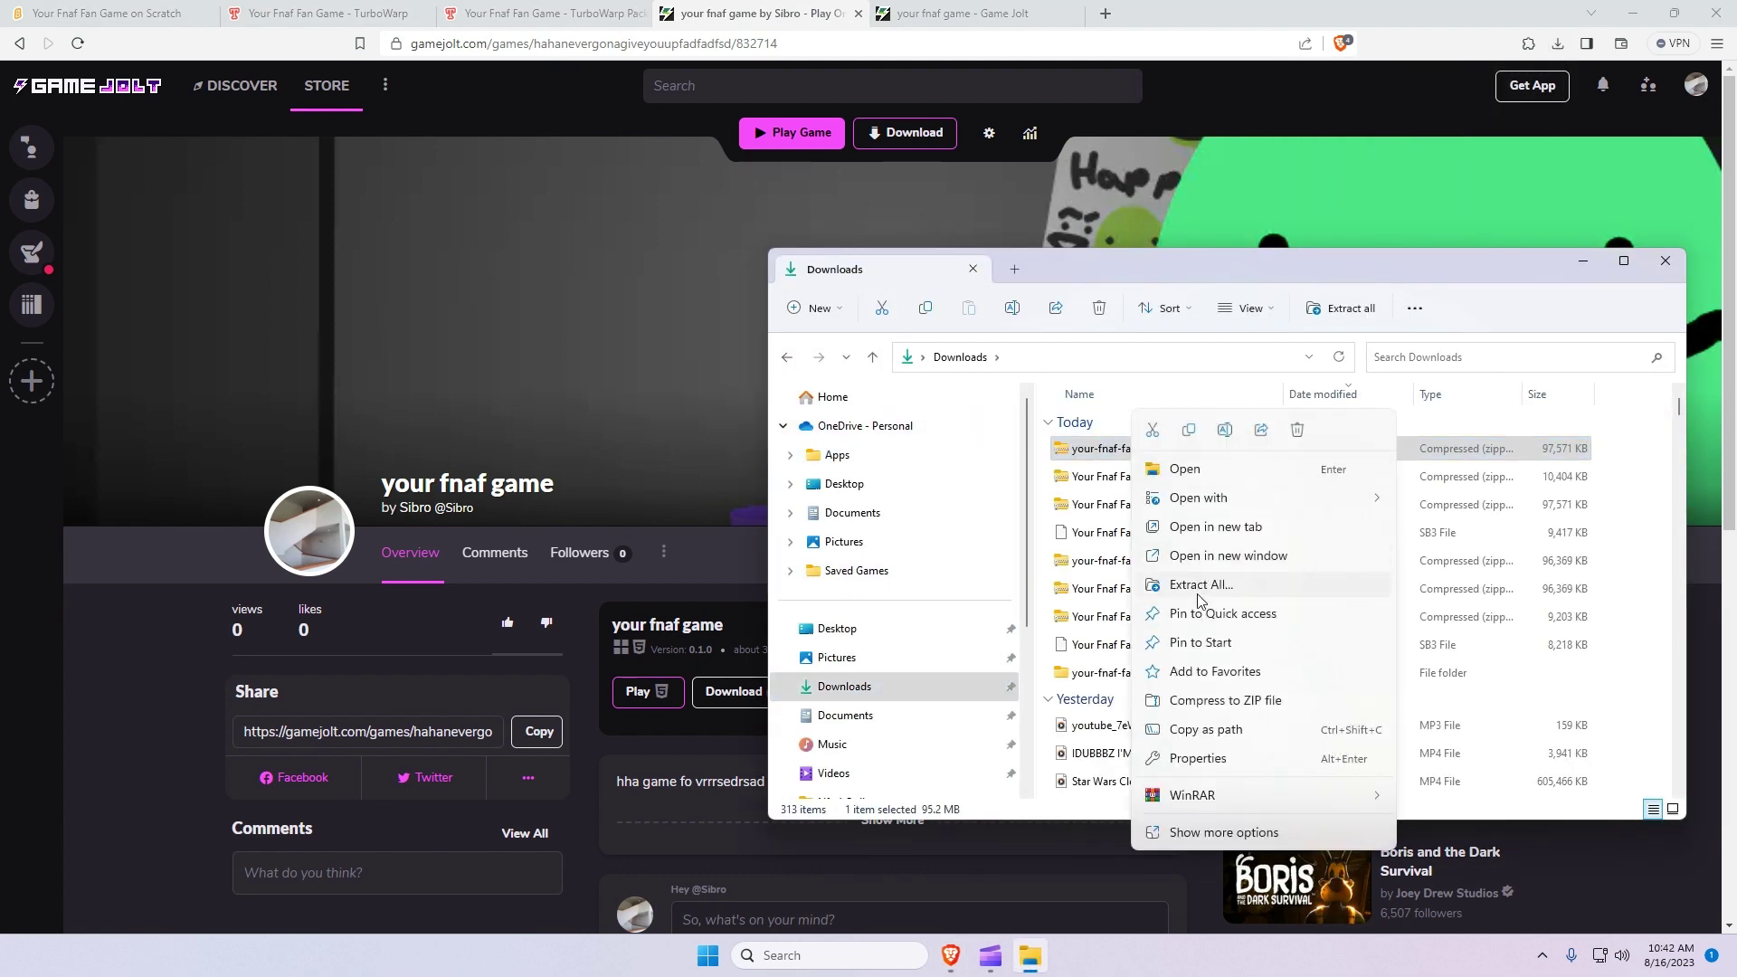
{"action": "left_click", "coordinate": [1198, 595]}
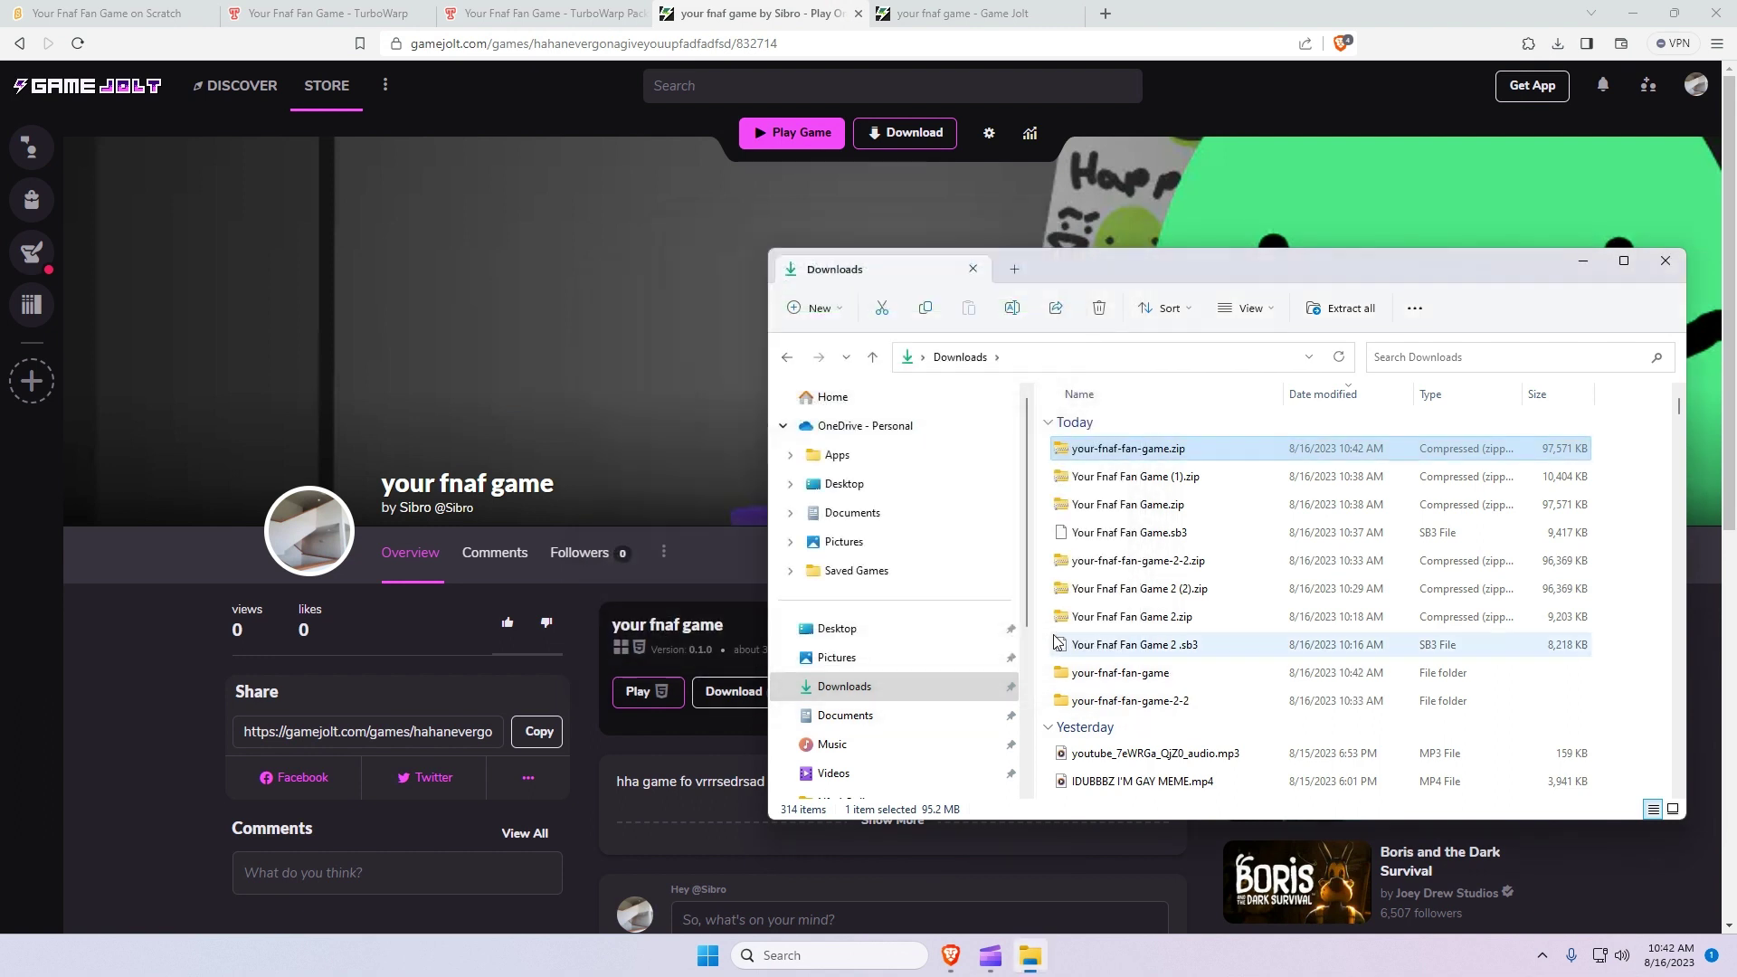
- Run your-fnaf-fan-game.exe from the extracted game folder and allow it through Windows SmartScreen
{"action": "double_click", "coordinate": [1150, 457]}
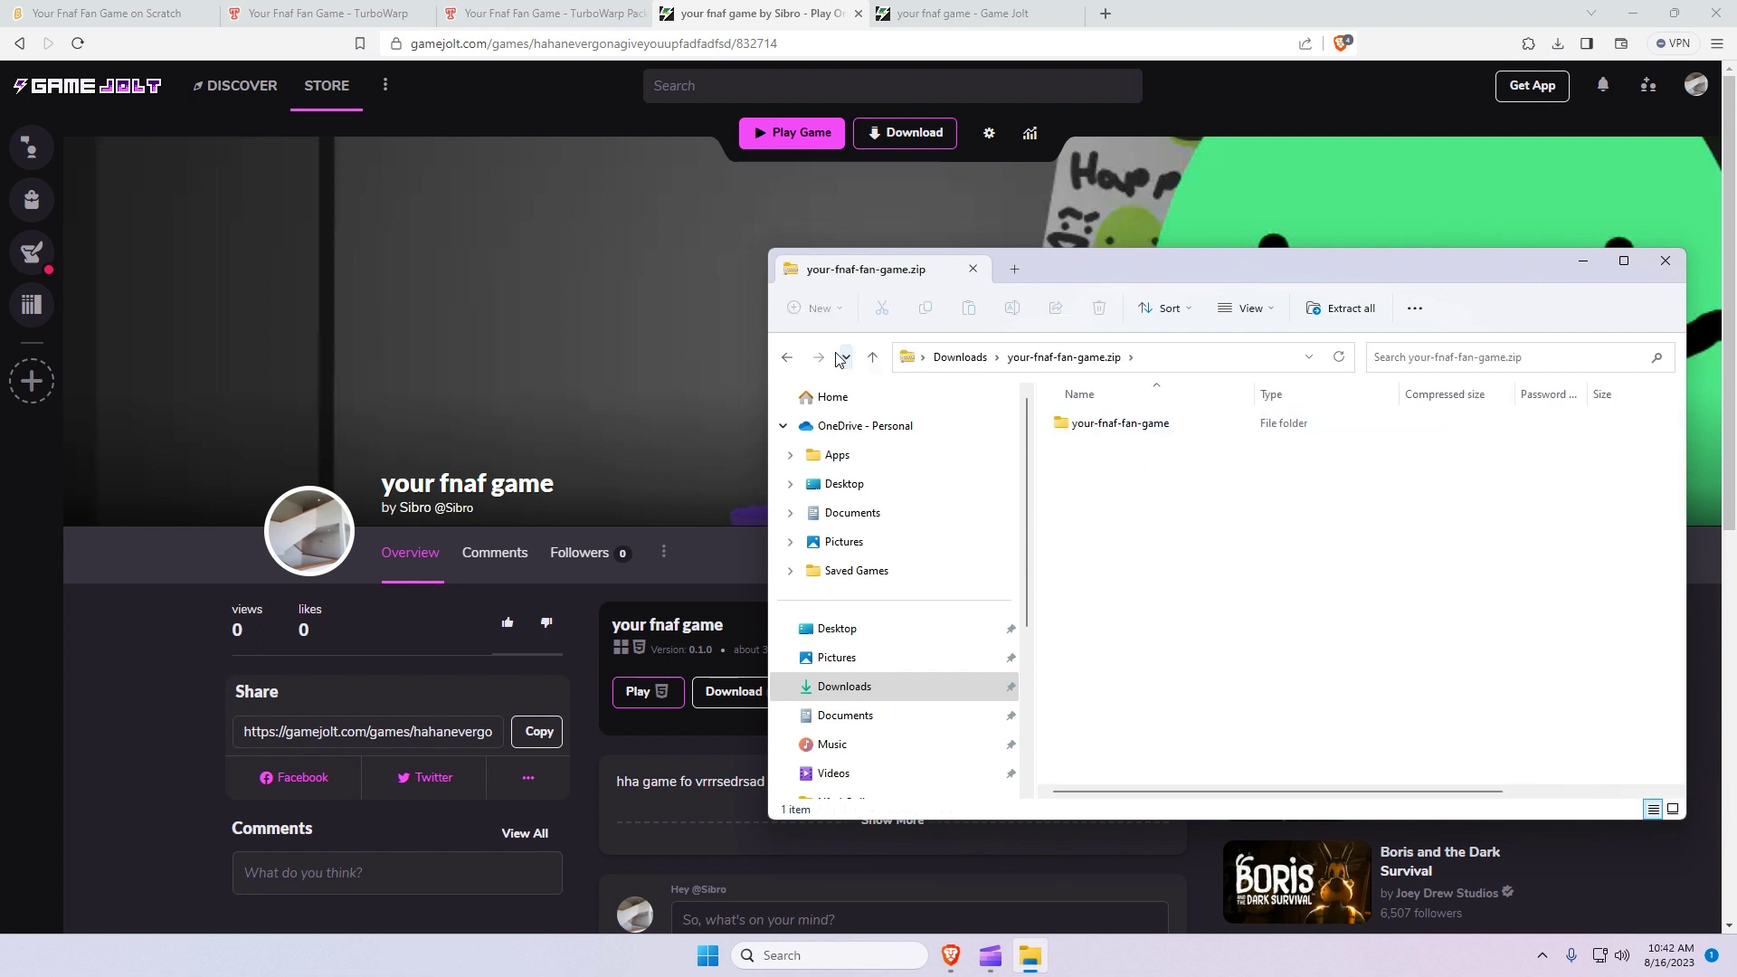
{"action": "left_click", "coordinate": [787, 358]}
{"action": "double_click", "coordinate": [1147, 674]}
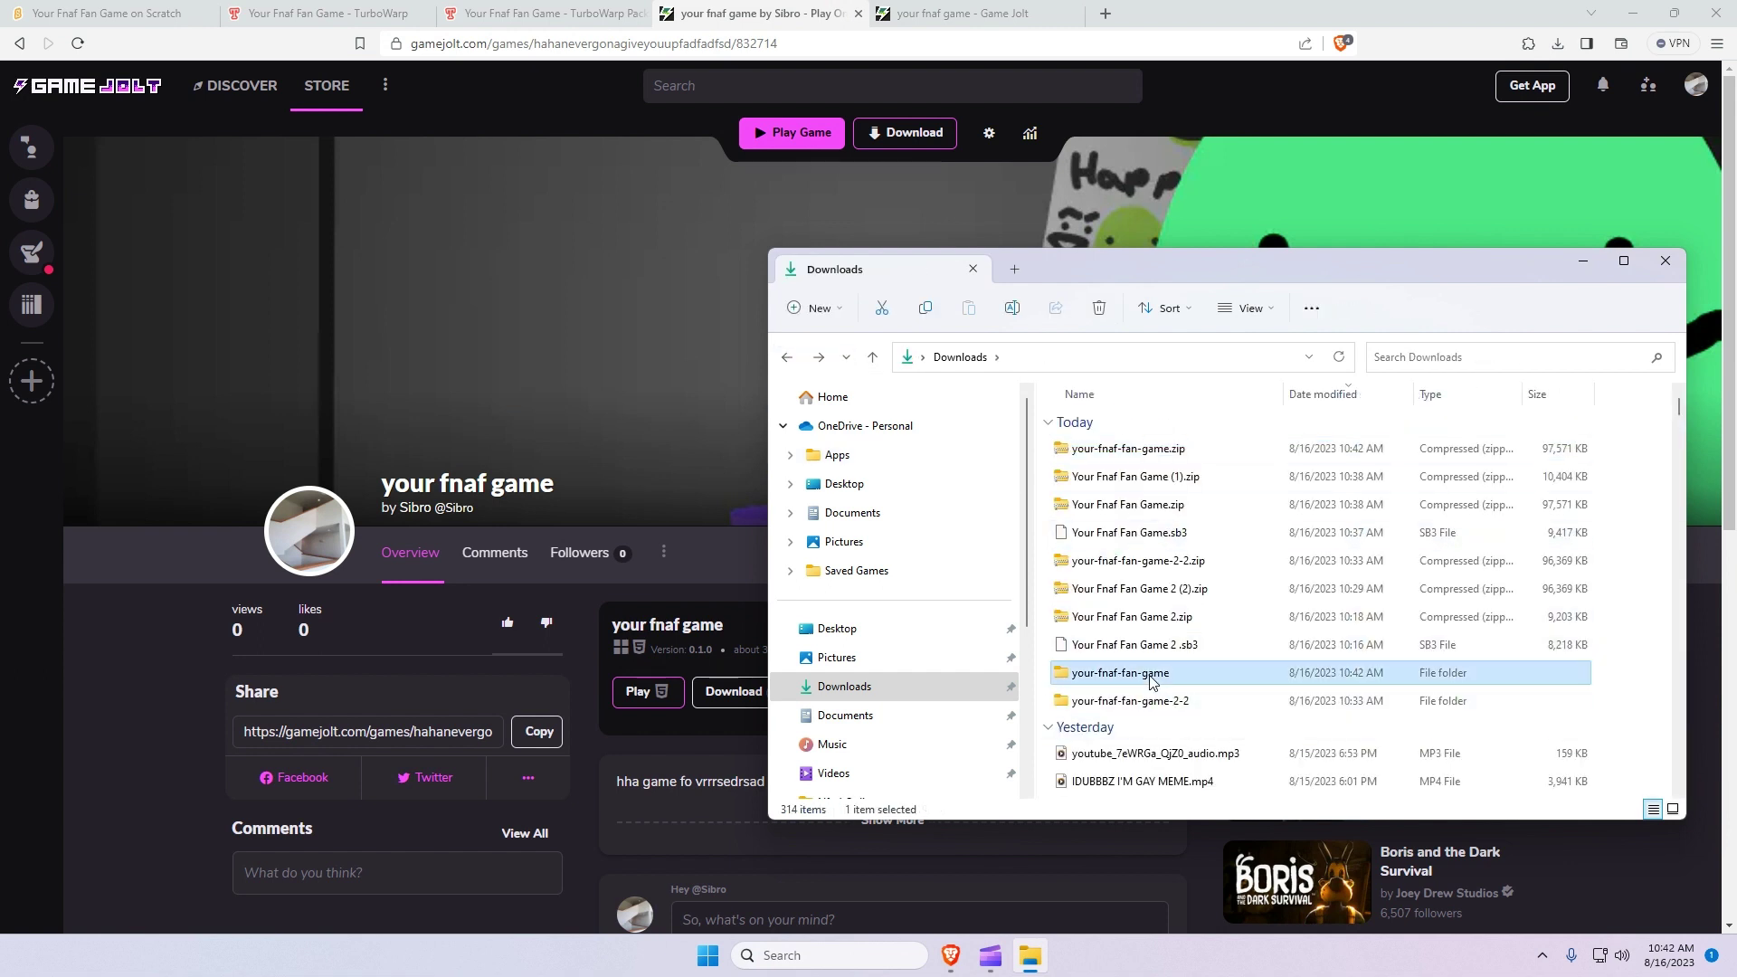
{"action": "left_click", "coordinate": [1112, 457]}
{"action": "double_click", "coordinate": [1112, 453]}
{"action": "scroll", "coordinate": [1129, 647], "scroll_direction": "down", "scroll_amount": 3}
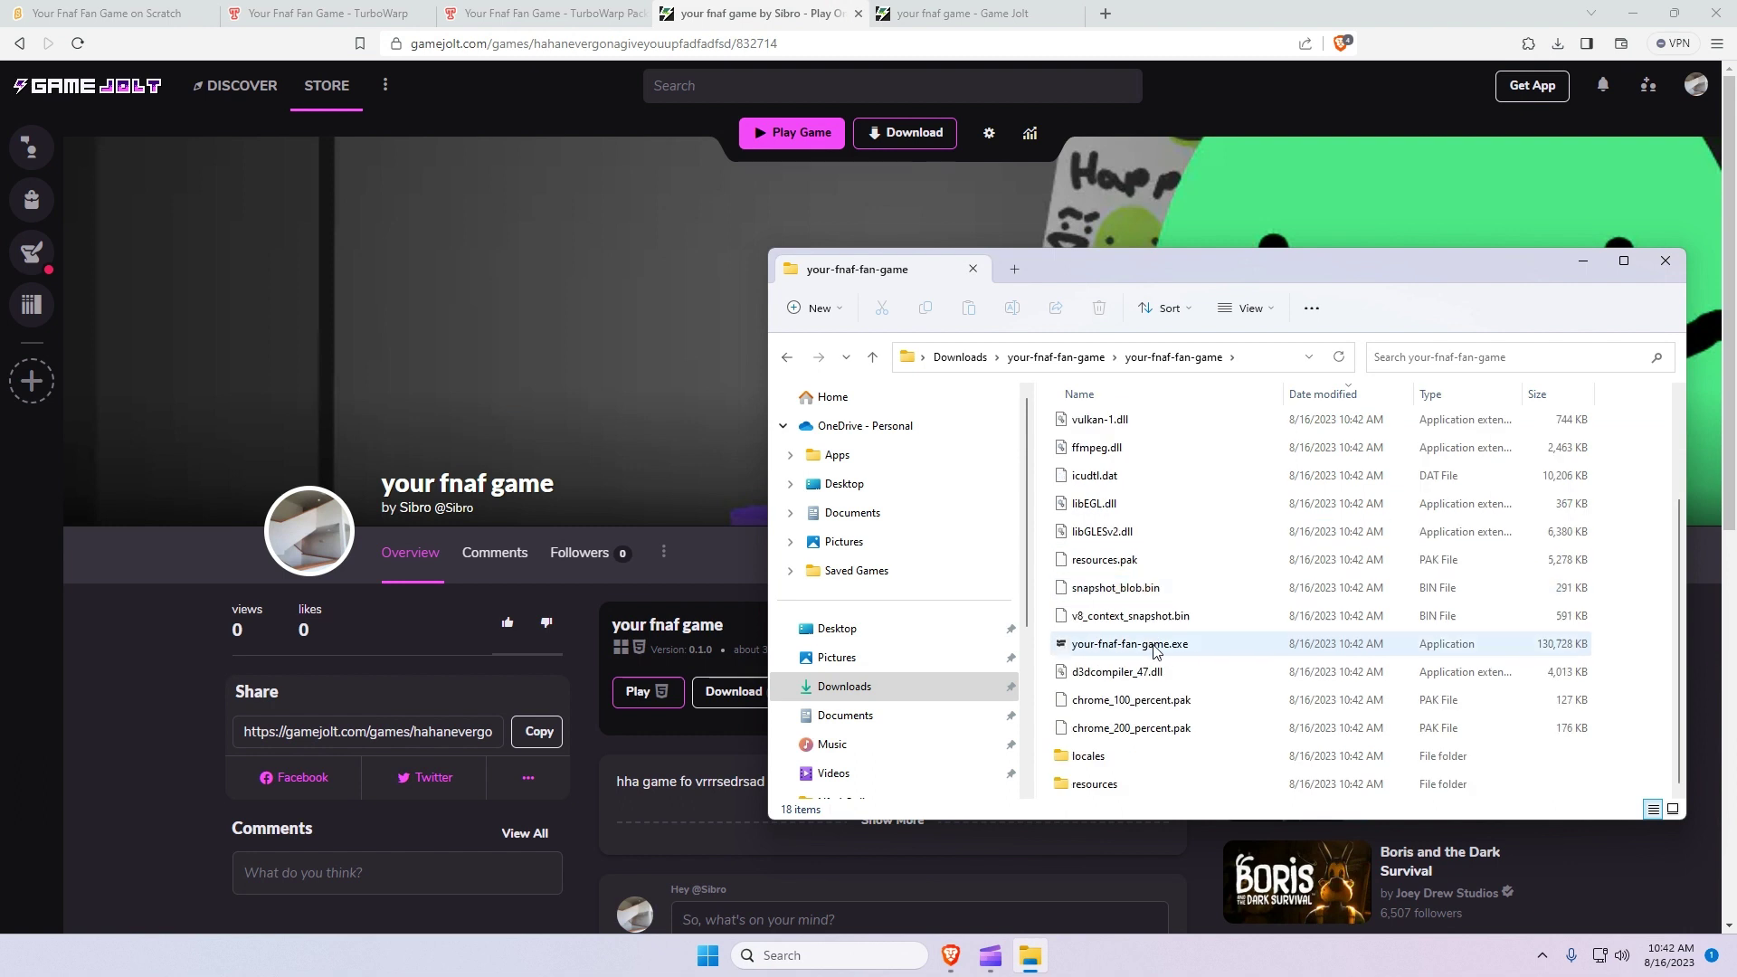
{"action": "double_click", "coordinate": [1136, 651]}
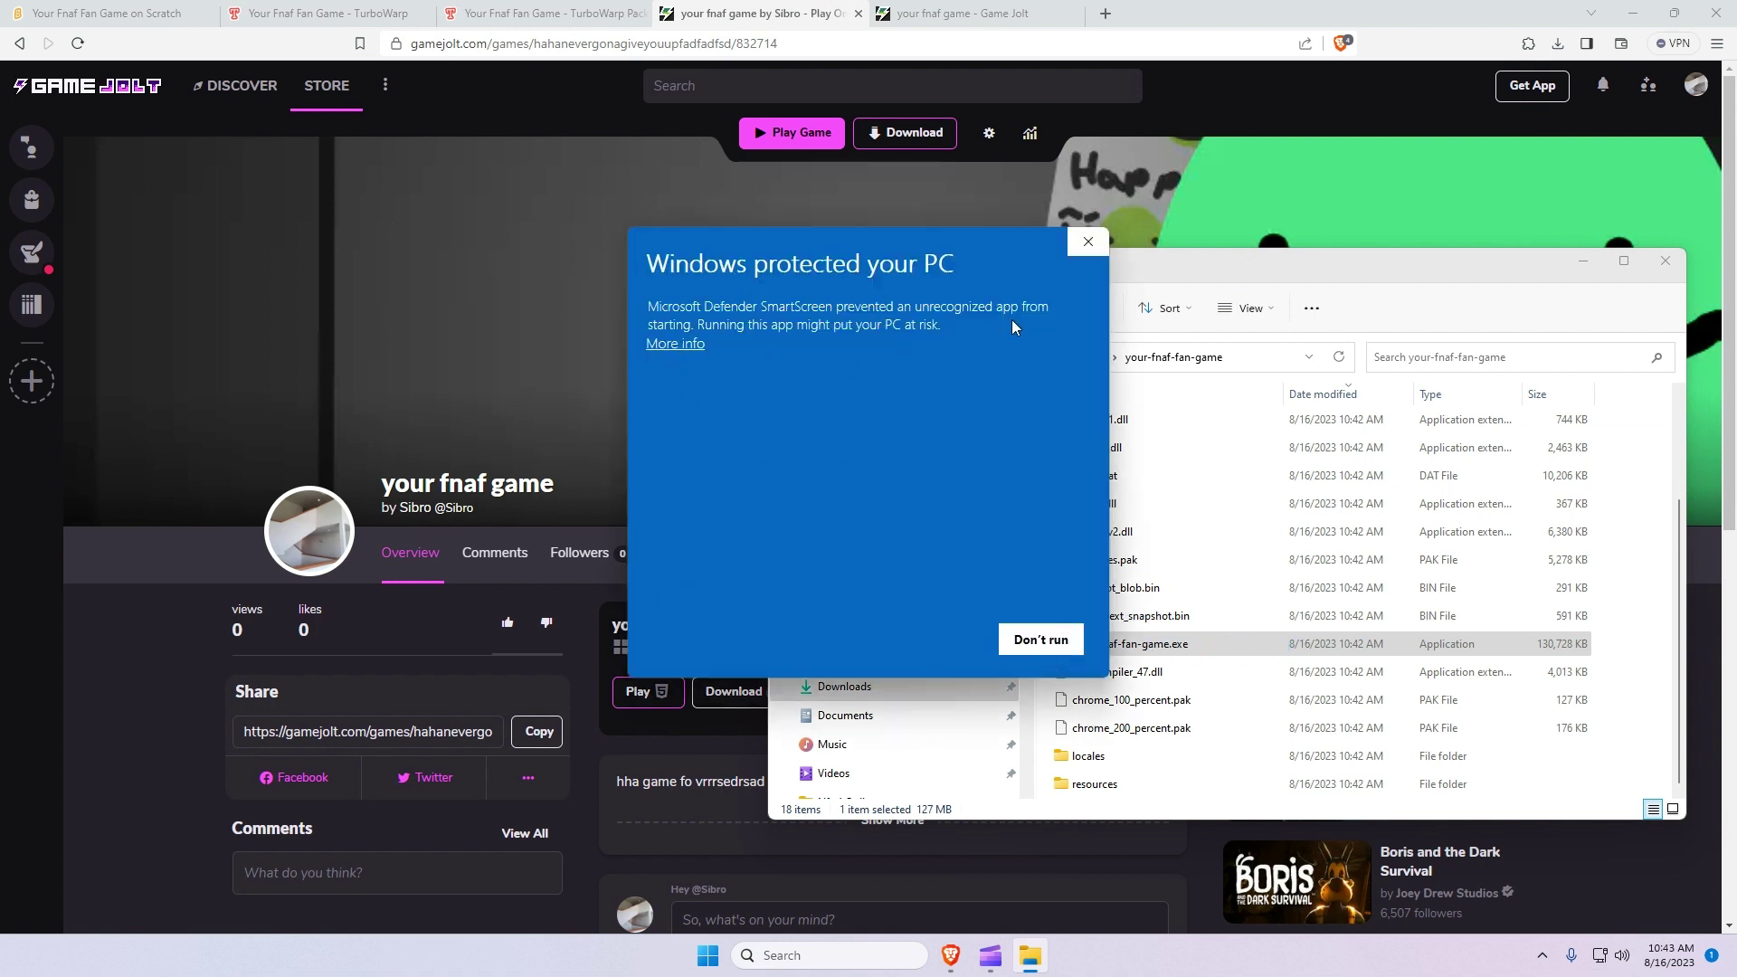
{"action": "left_click", "coordinate": [675, 351]}
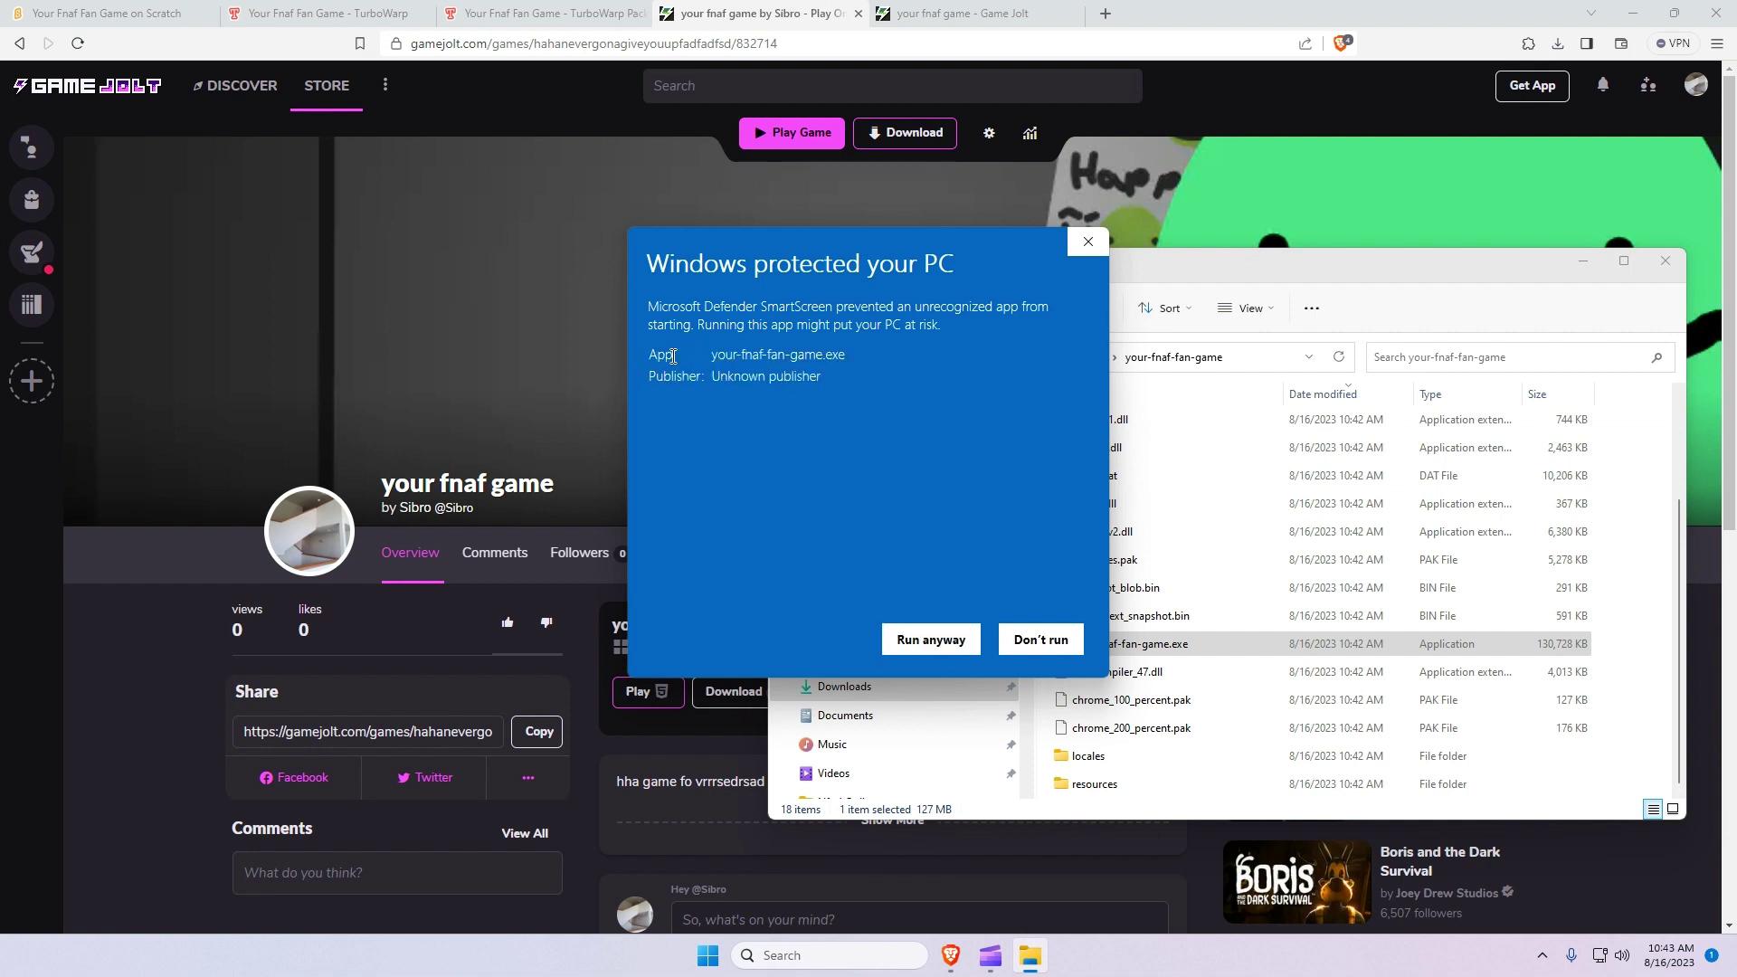
{"action": "left_click", "coordinate": [931, 639]}
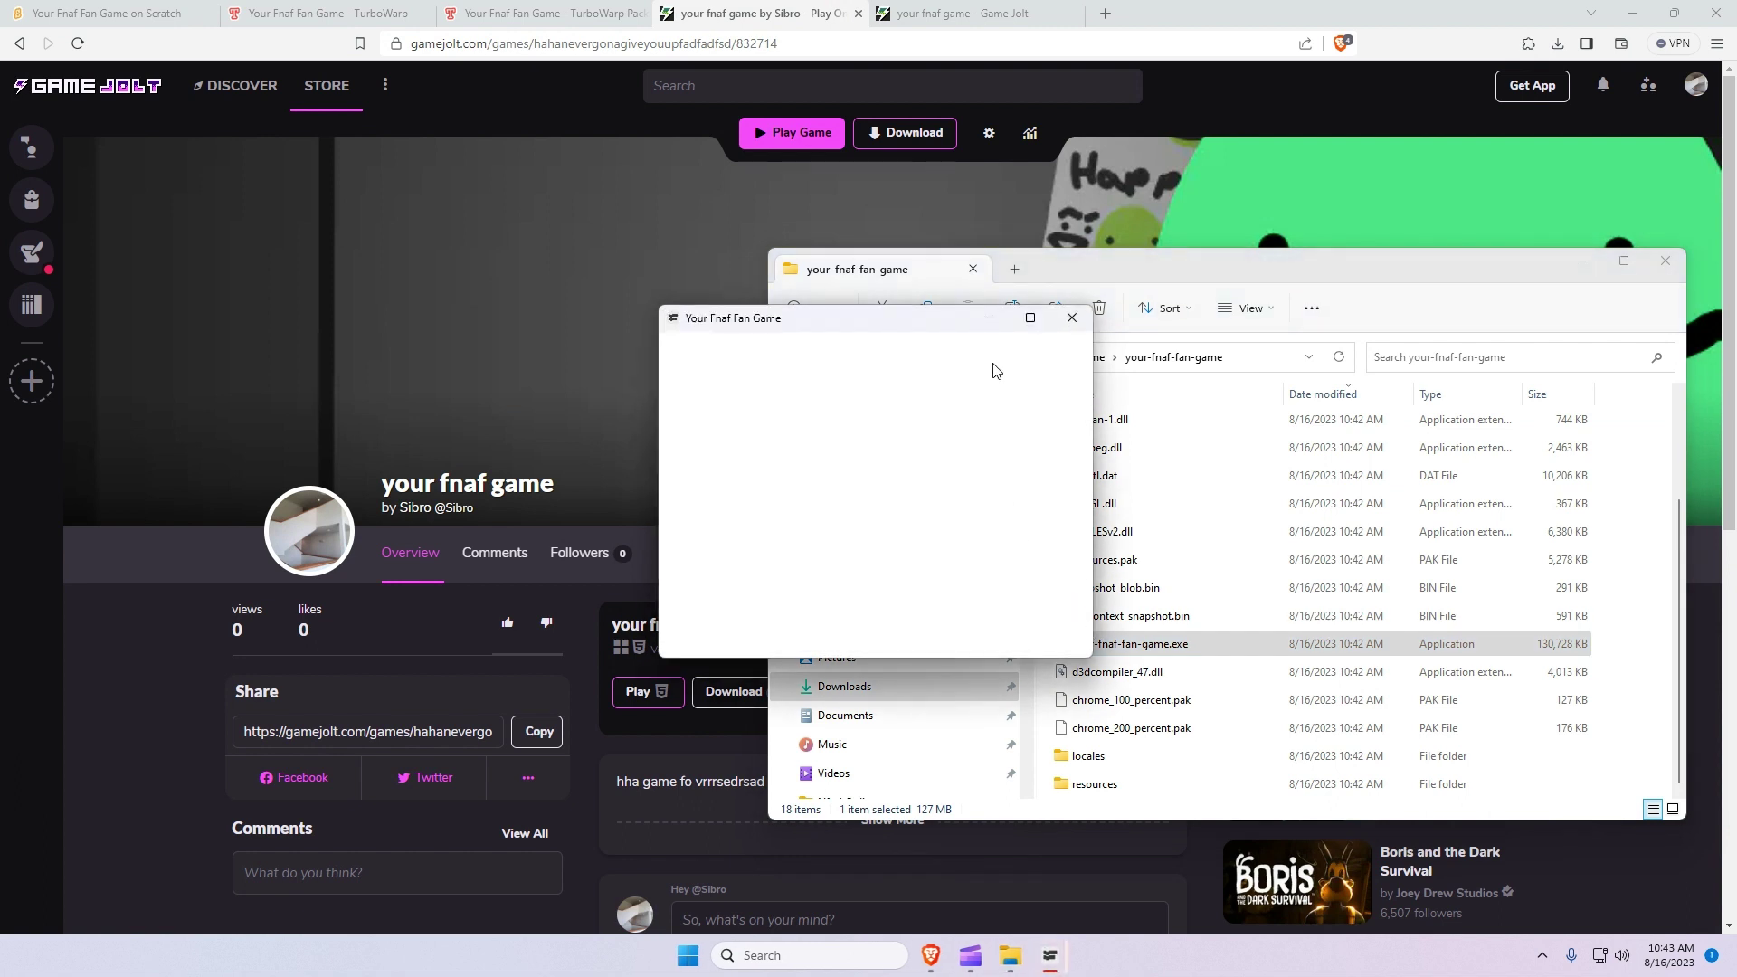
- Maximize the game window and start the project with the green flag
{"action": "left_click_drag", "start_coordinate": [866, 331], "coordinate": [630, 406]}
{"action": "left_click", "coordinate": [826, 392]}
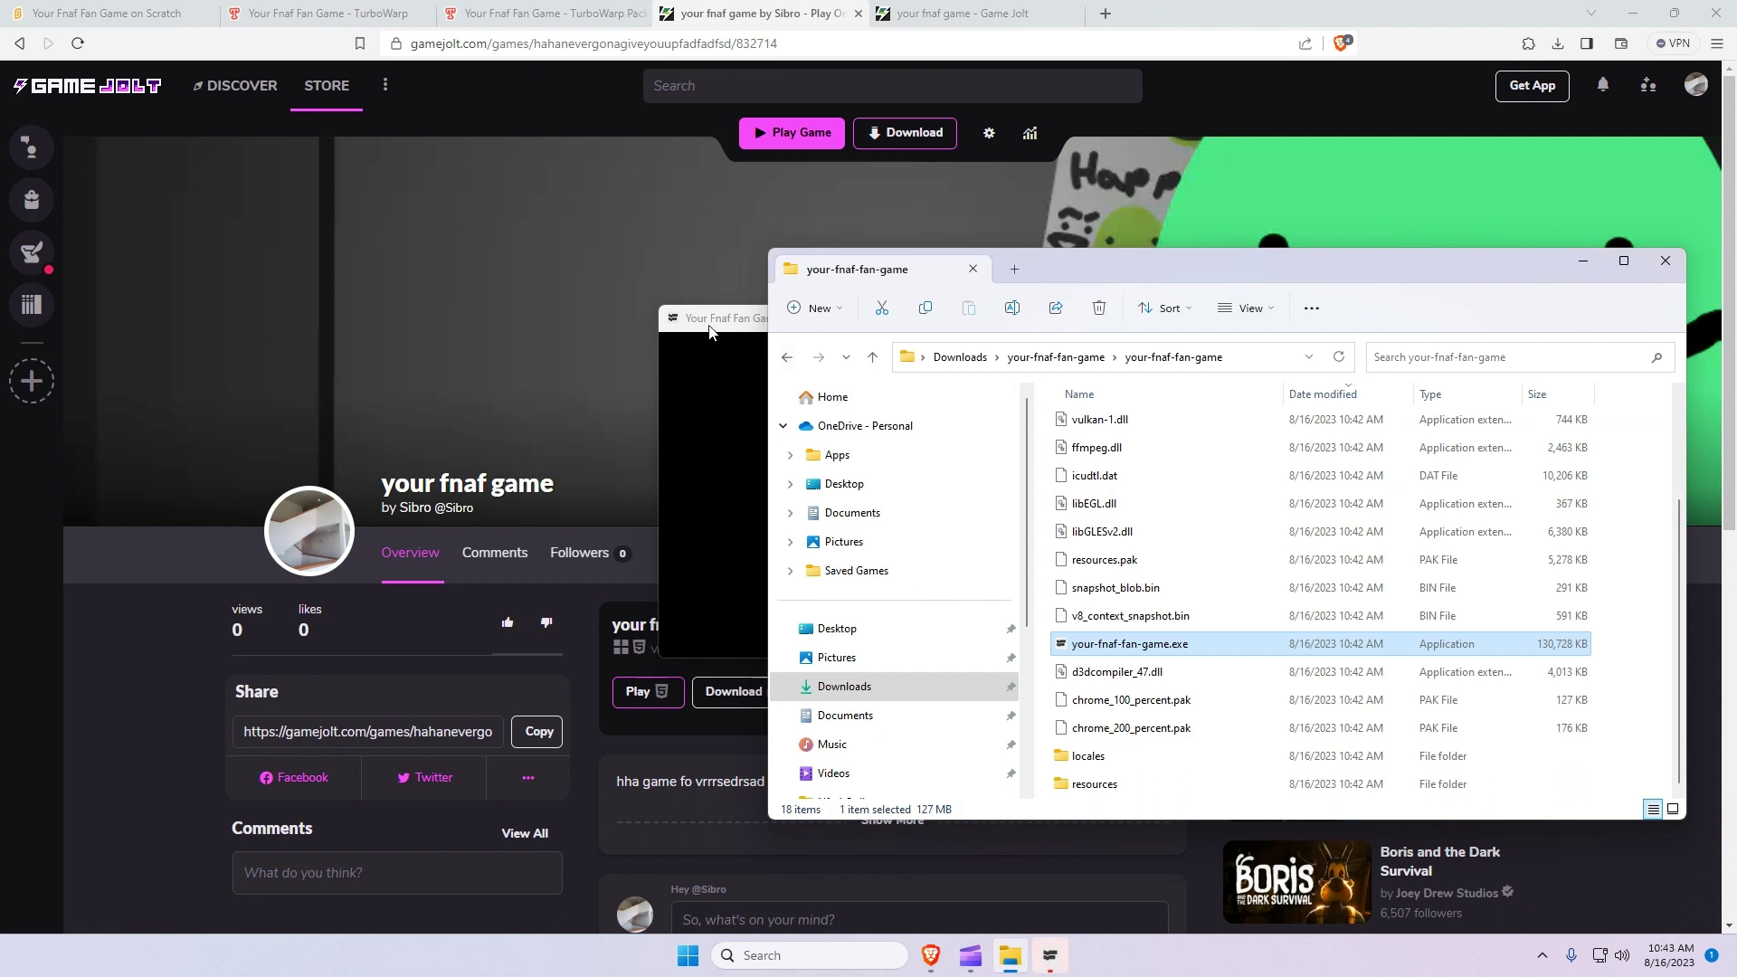
{"action": "left_click", "coordinate": [1027, 318]}
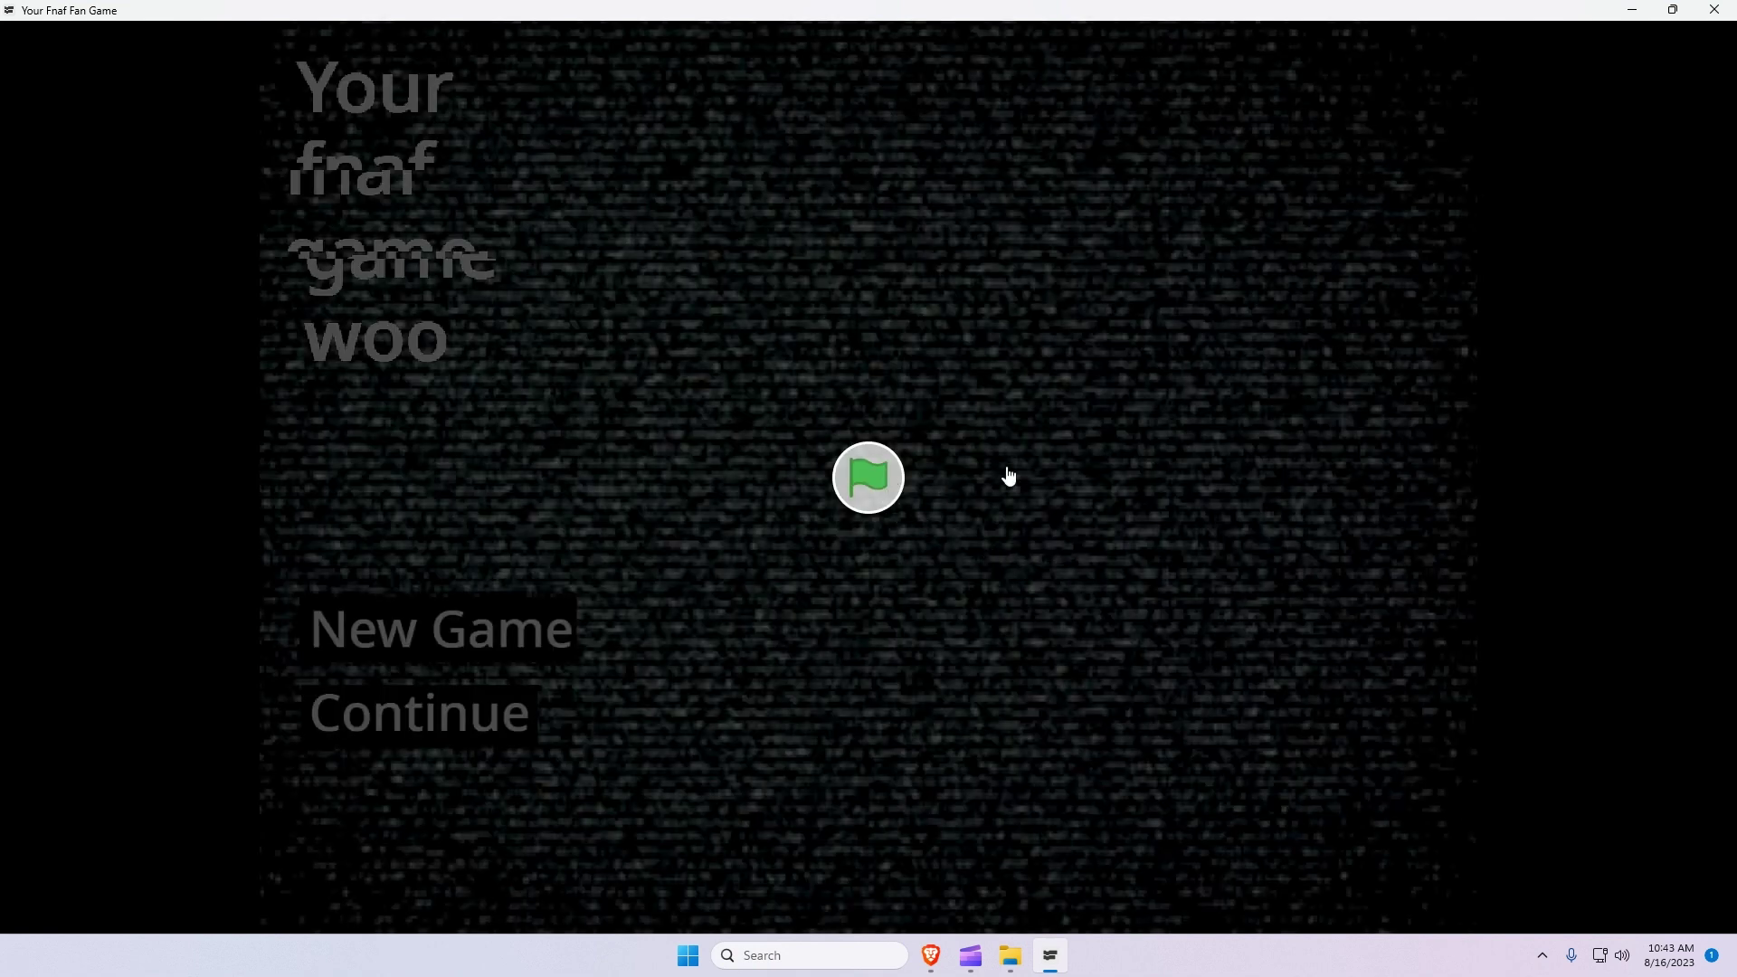
{"action": "left_click", "coordinate": [868, 478]}
- Switch to the TurboWarp Packager page in the browser and examine its runtime, player, input and environment options
{"action": "left_click", "coordinate": [930, 957]}
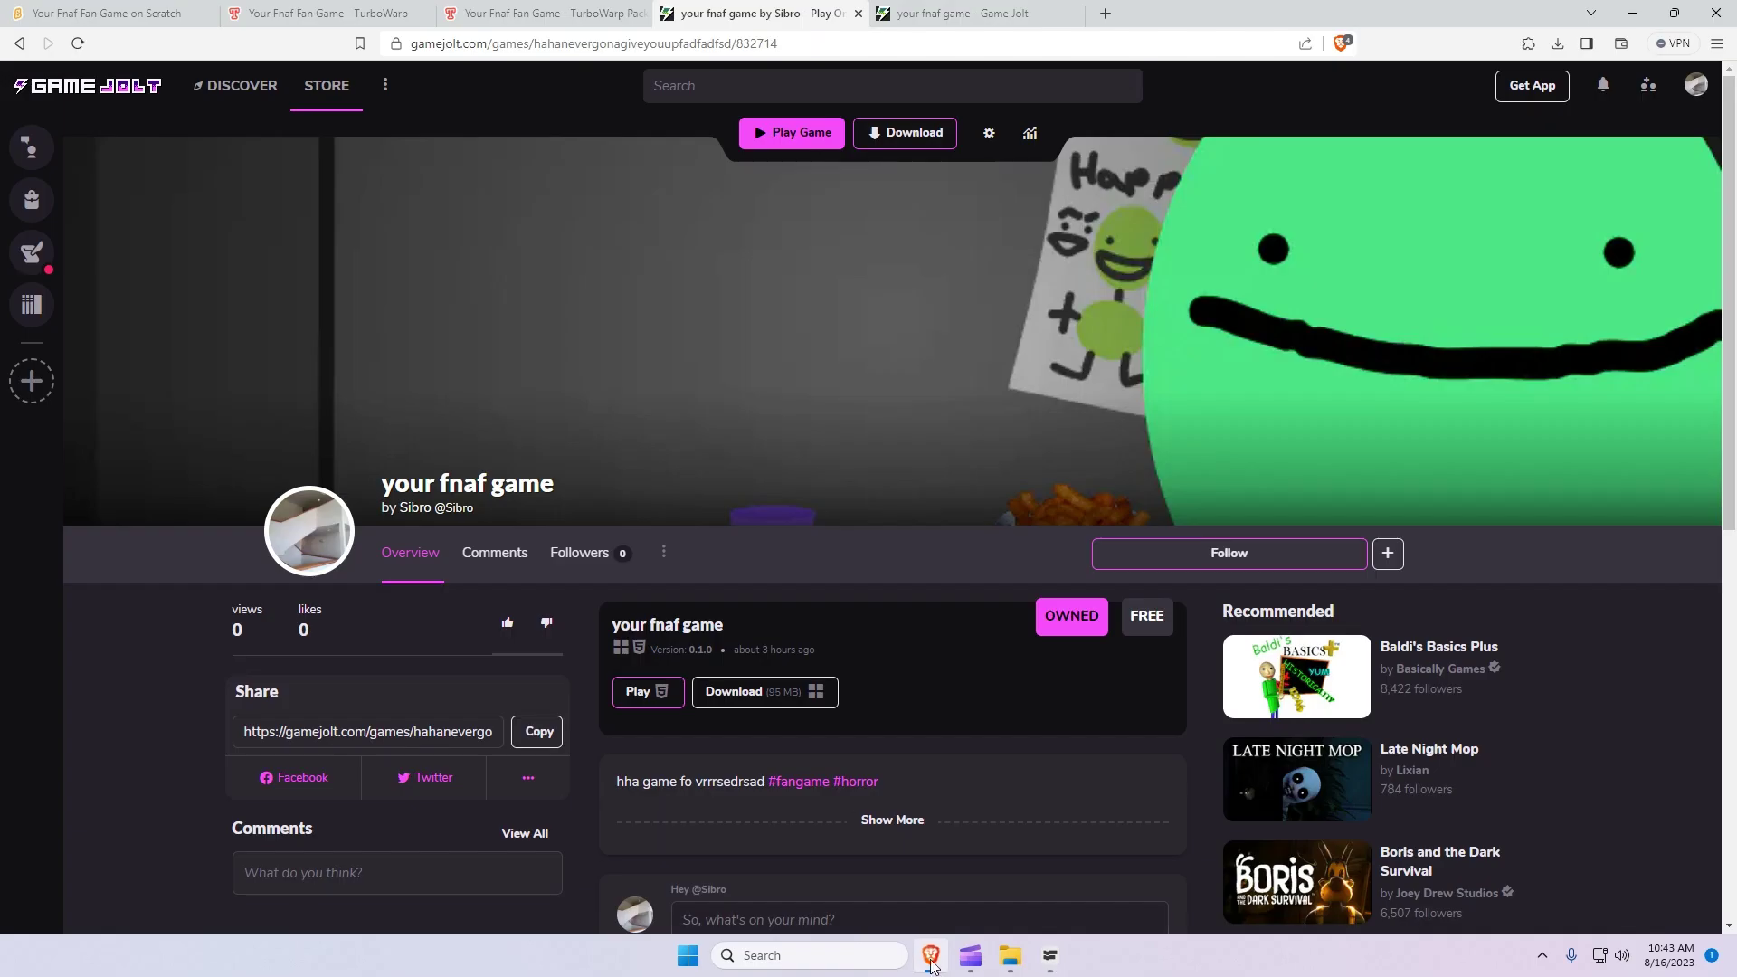
{"action": "left_click", "coordinate": [326, 14]}
{"action": "left_click", "coordinate": [543, 14]}
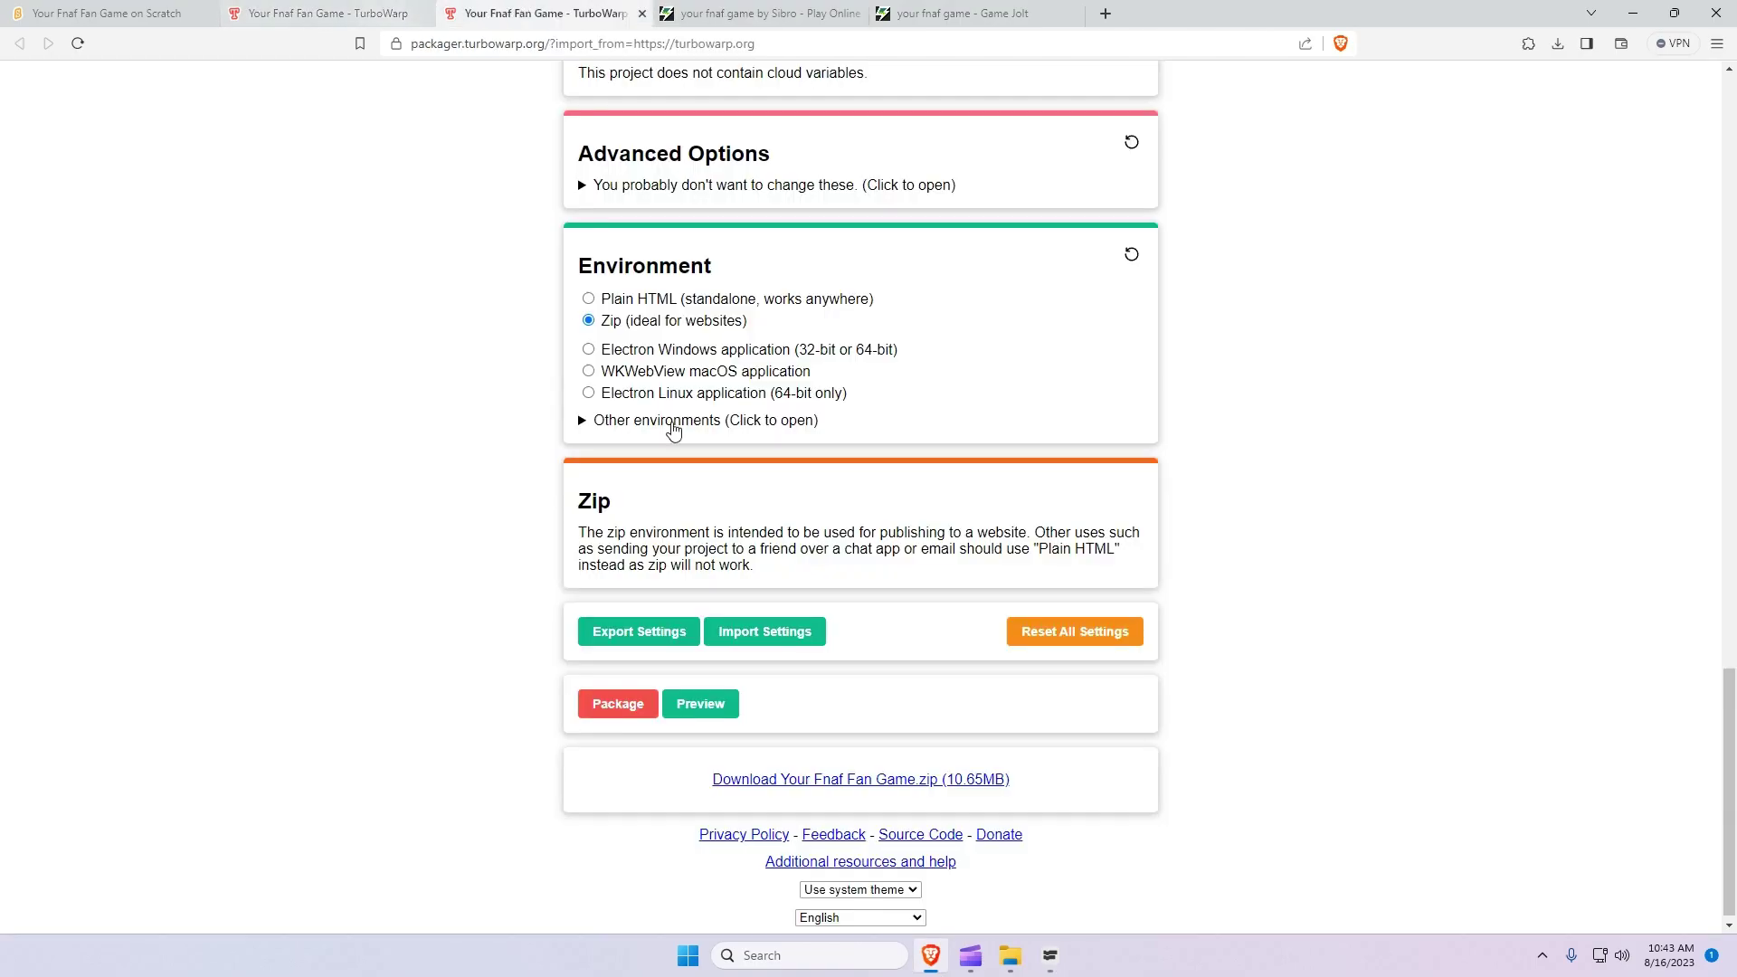
{"action": "scroll", "coordinate": [673, 429], "scroll_direction": "up", "scroll_amount": 18}
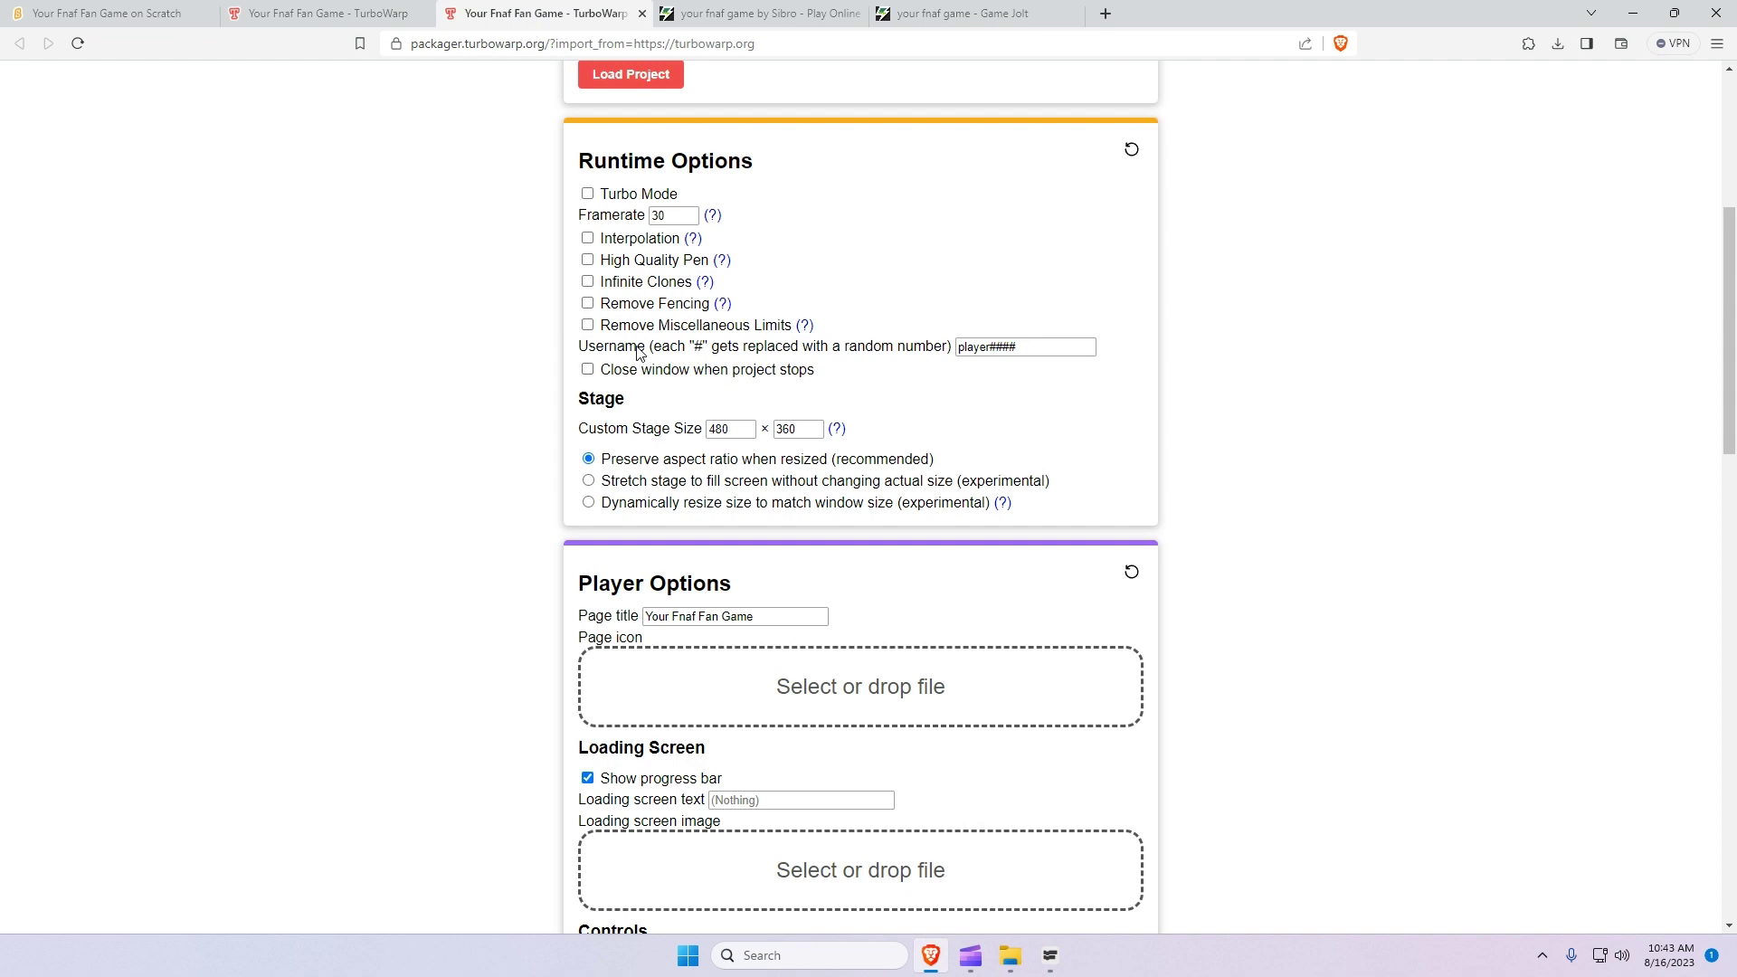
{"action": "scroll", "coordinate": [638, 353], "scroll_direction": "up", "scroll_amount": 5}
{"action": "scroll", "coordinate": [638, 357], "scroll_direction": "down", "scroll_amount": 8}
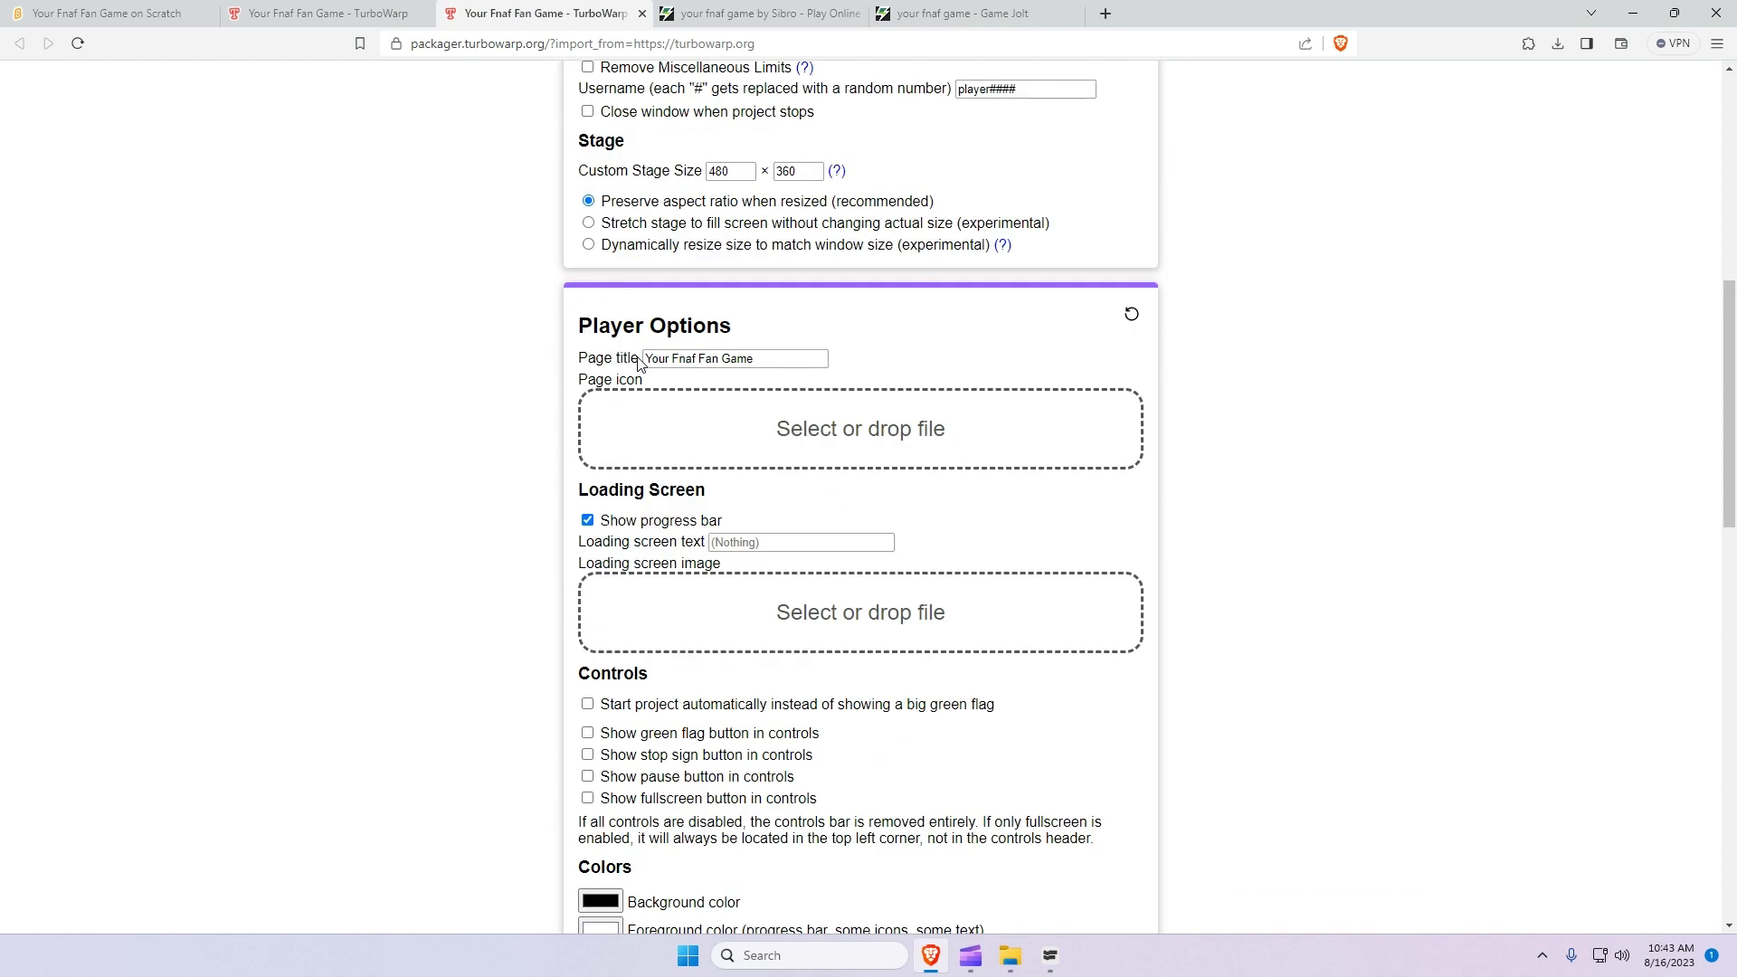
{"action": "scroll", "coordinate": [638, 362], "scroll_direction": "up", "scroll_amount": 3}
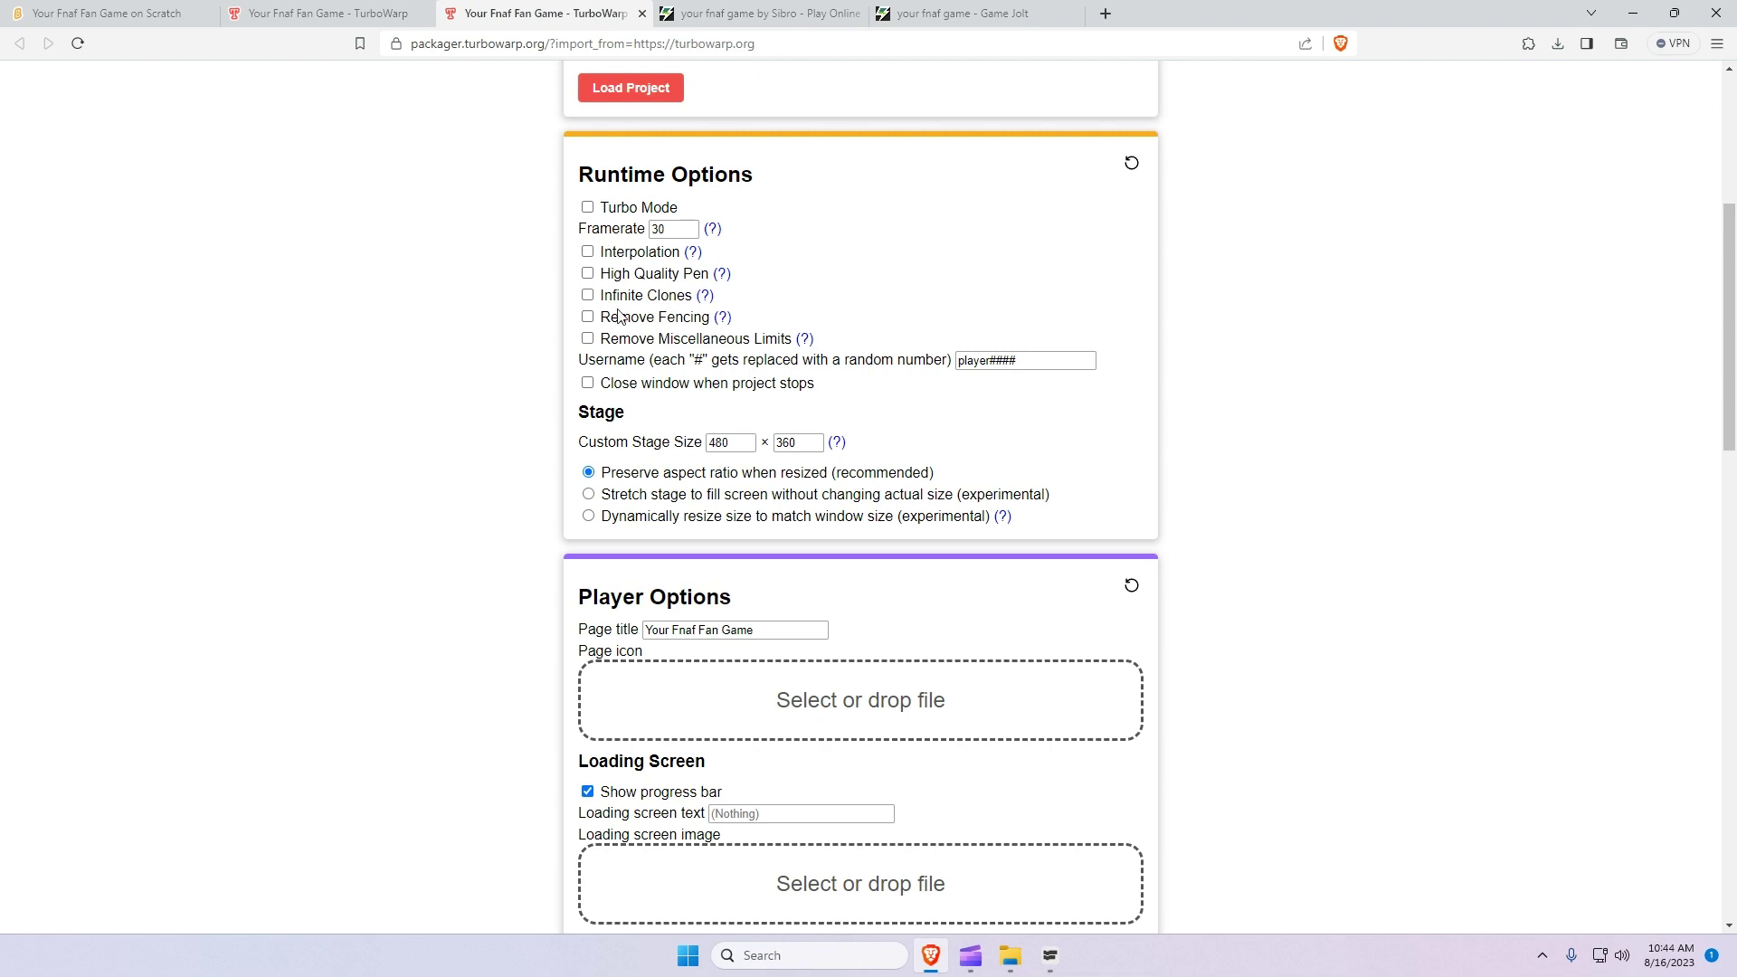
{"action": "scroll", "coordinate": [620, 314], "scroll_direction": "down", "scroll_amount": 5}
{"action": "scroll", "coordinate": [622, 336], "scroll_direction": "down", "scroll_amount": 5}
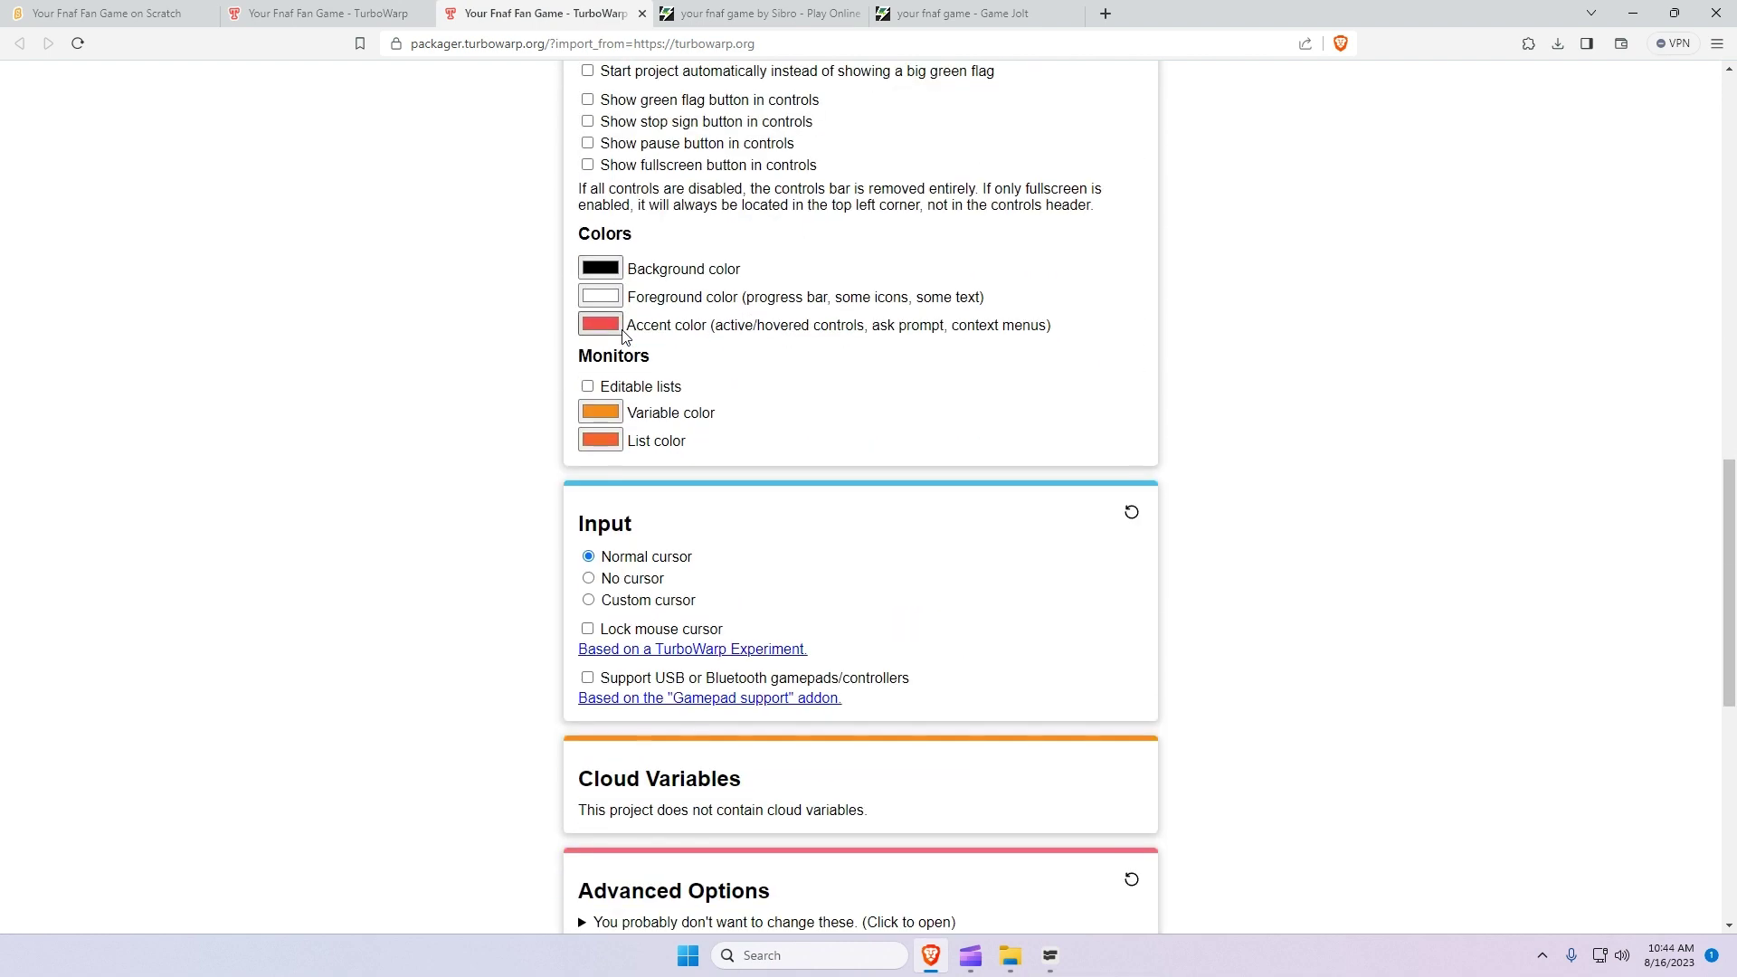
{"action": "scroll", "coordinate": [622, 336], "scroll_direction": "down", "scroll_amount": 4}
{"action": "scroll", "coordinate": [623, 336], "scroll_direction": "down", "scroll_amount": 4}
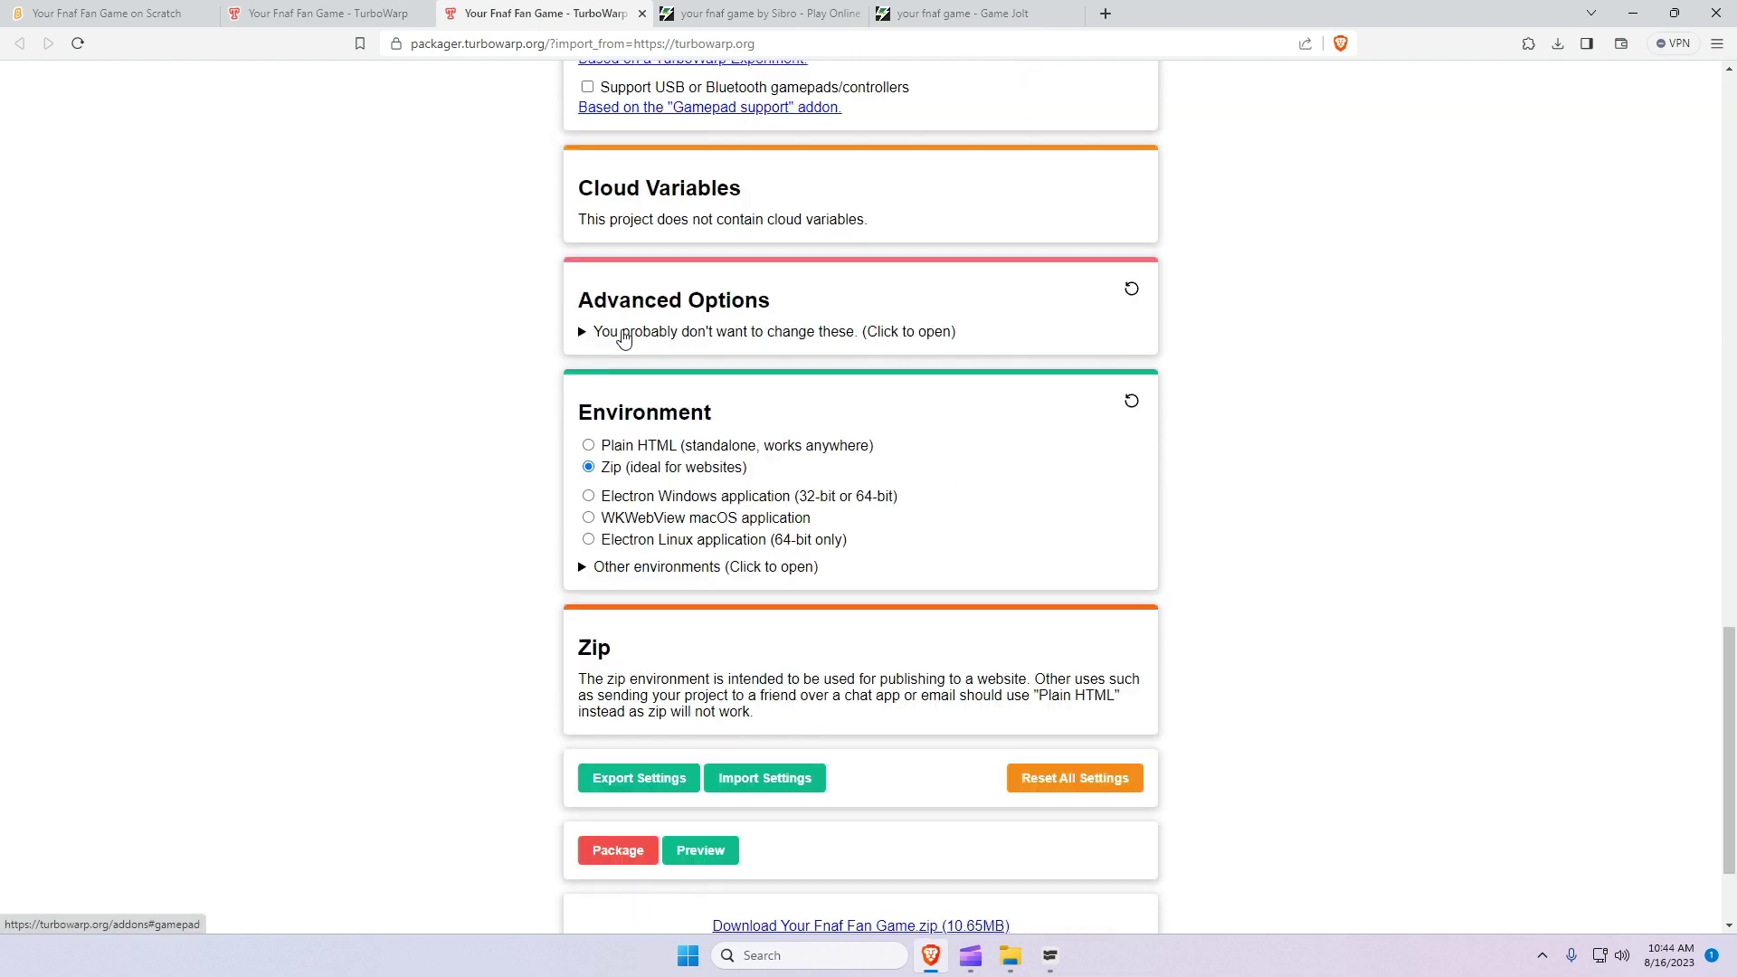
- Switch back to the running game, restore its window to a smaller size, and close the browser
{"action": "left_click", "coordinate": [1050, 957]}
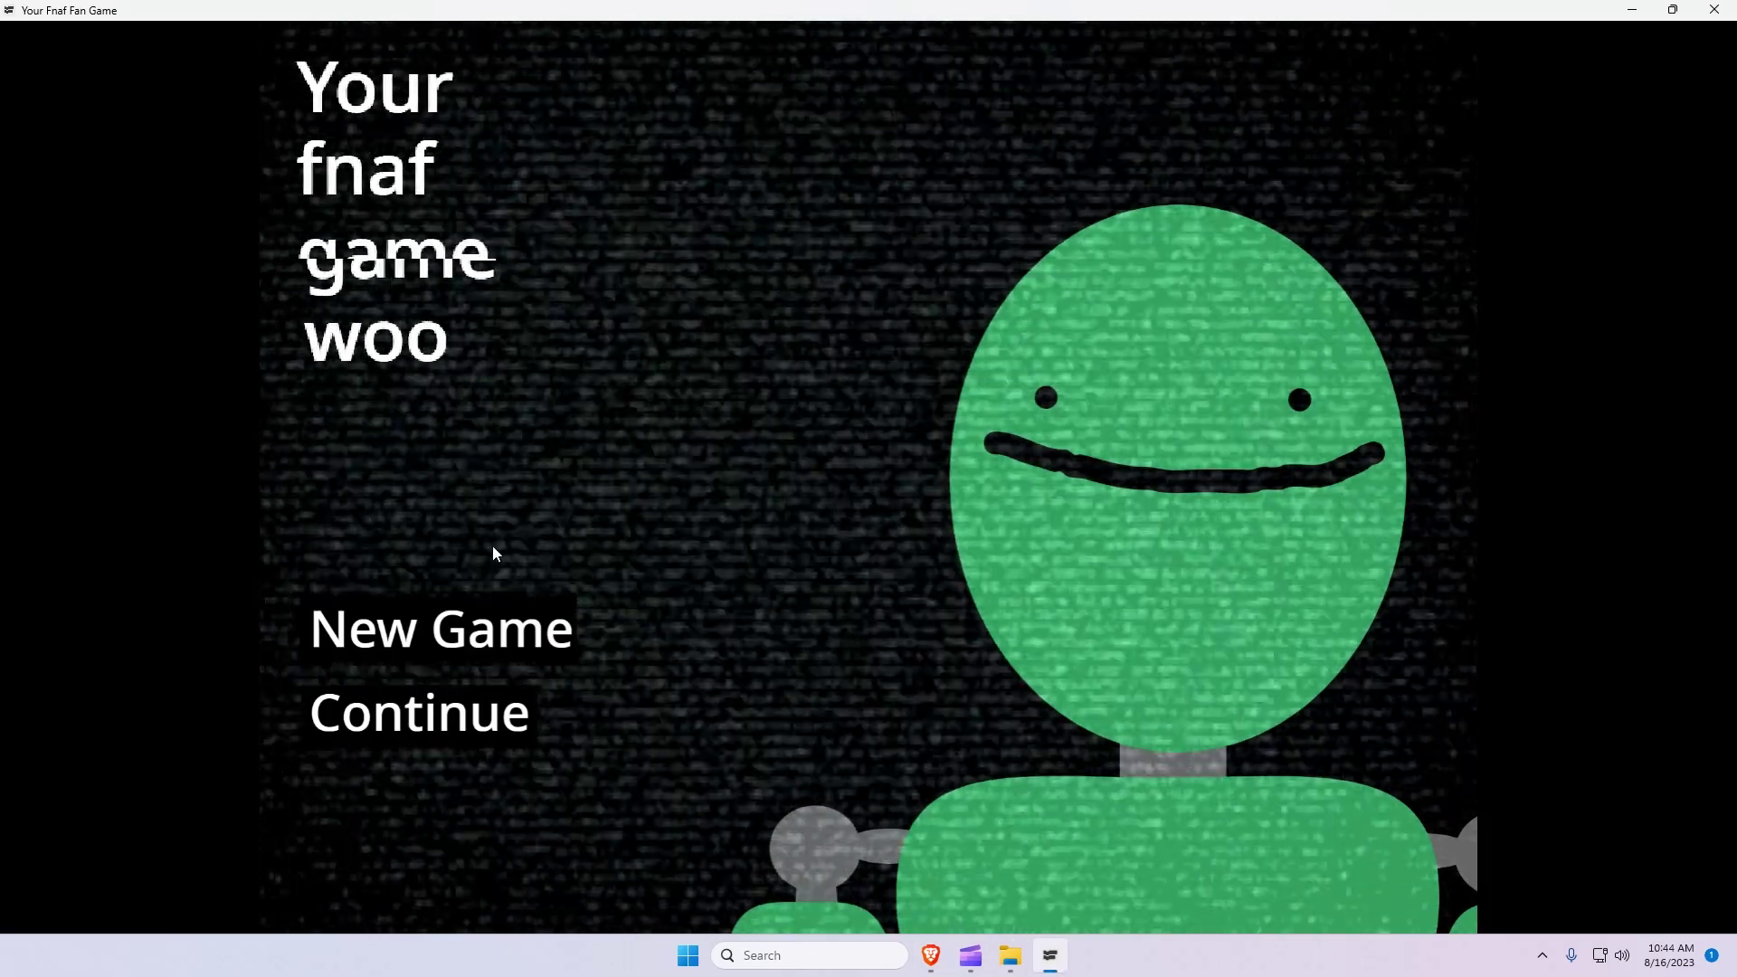
{"action": "left_click_drag", "start_coordinate": [909, 8], "coordinate": [805, 225]}
{"action": "left_click", "coordinate": [996, 226]}
{"action": "key", "text": "alt+F4"}
{"action": "key", "text": "Return"}
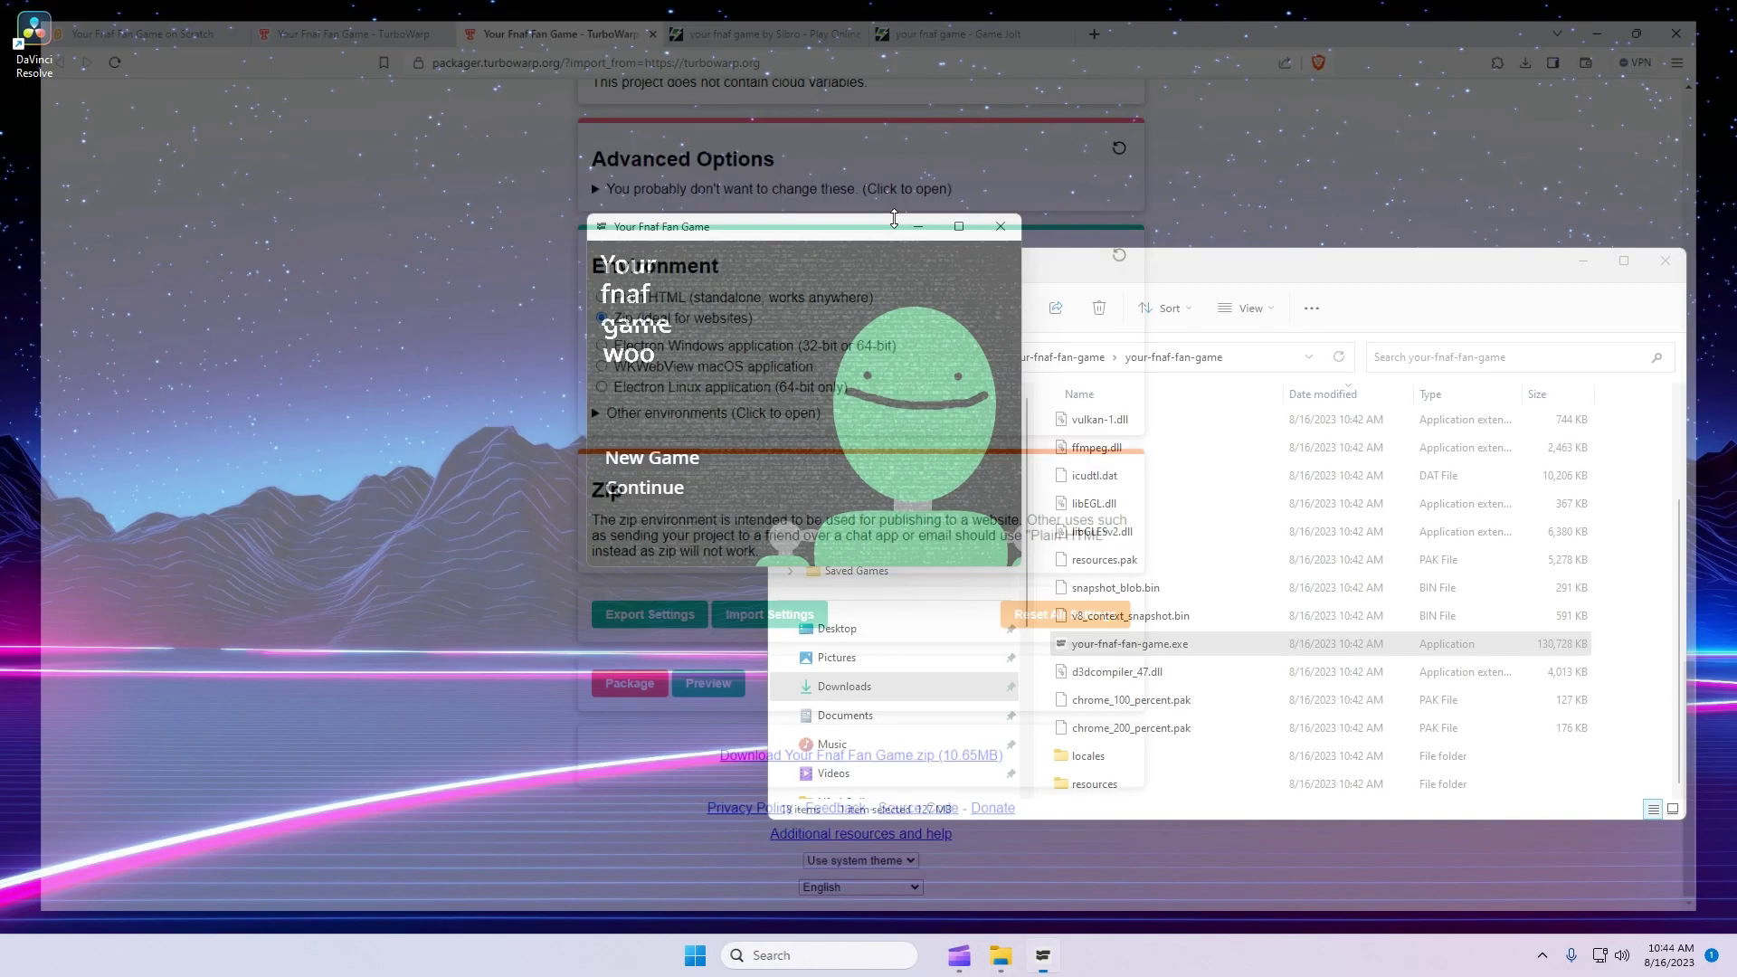
- Maximize the game window and continue from the title menu into Night 1, submitting the night prompt
{"action": "left_click", "coordinate": [978, 217]}
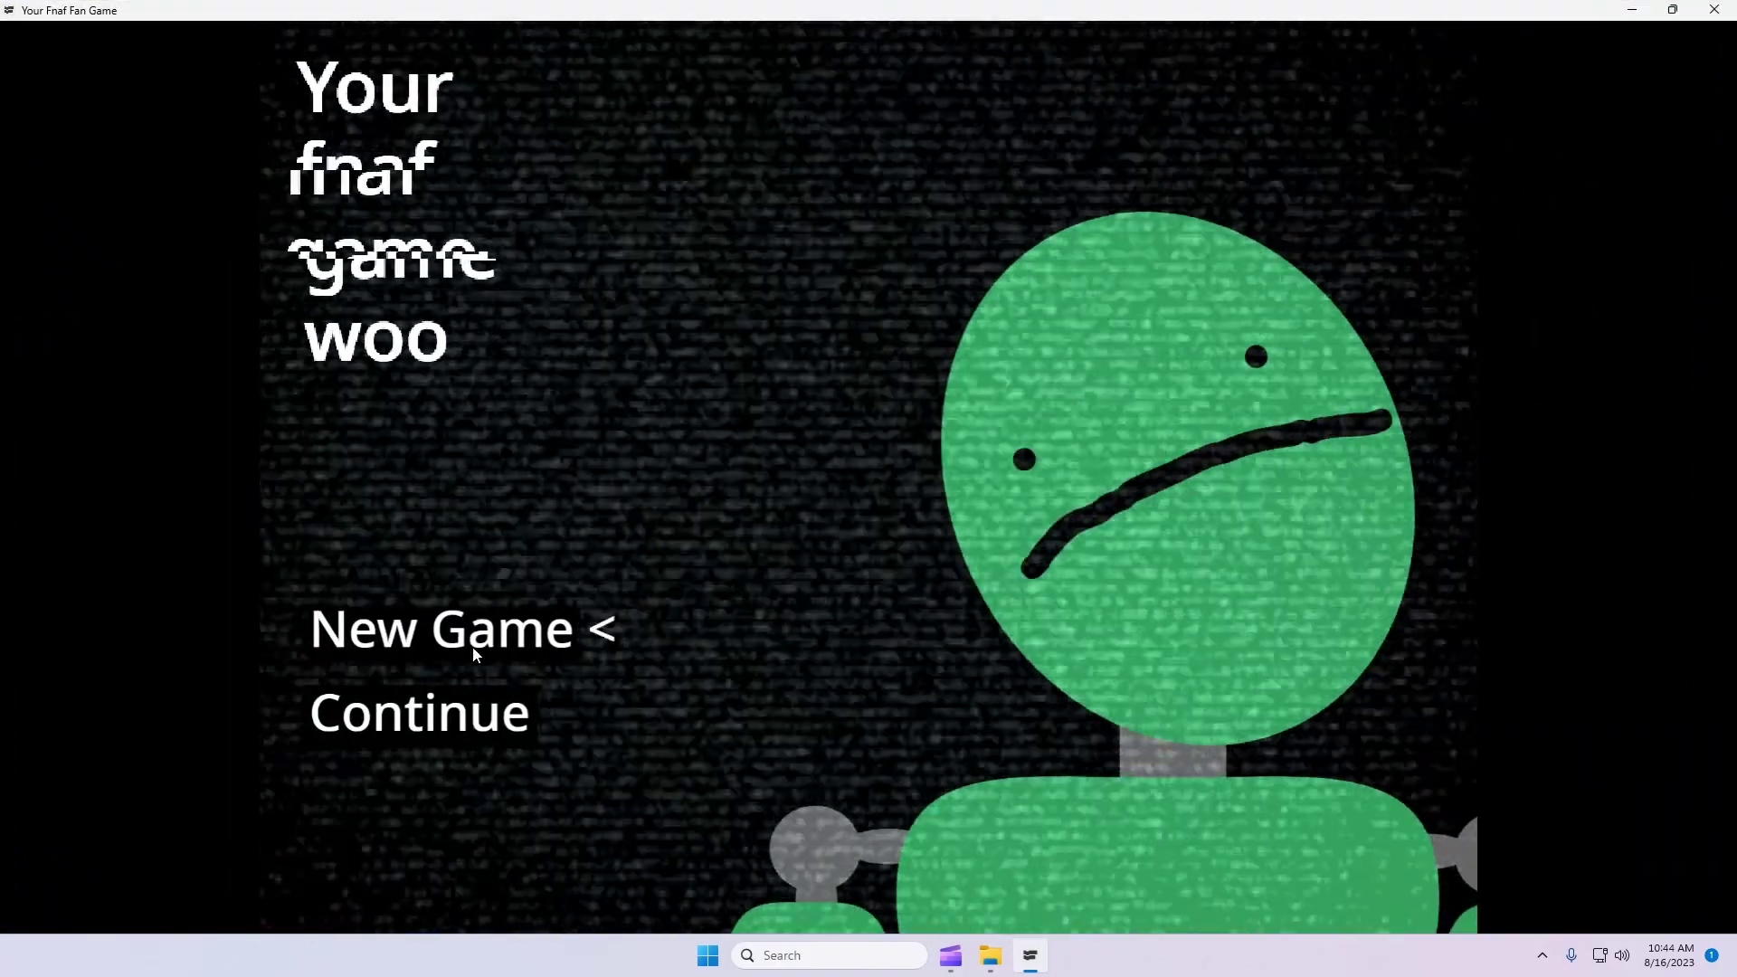
{"action": "left_click", "coordinate": [401, 719]}
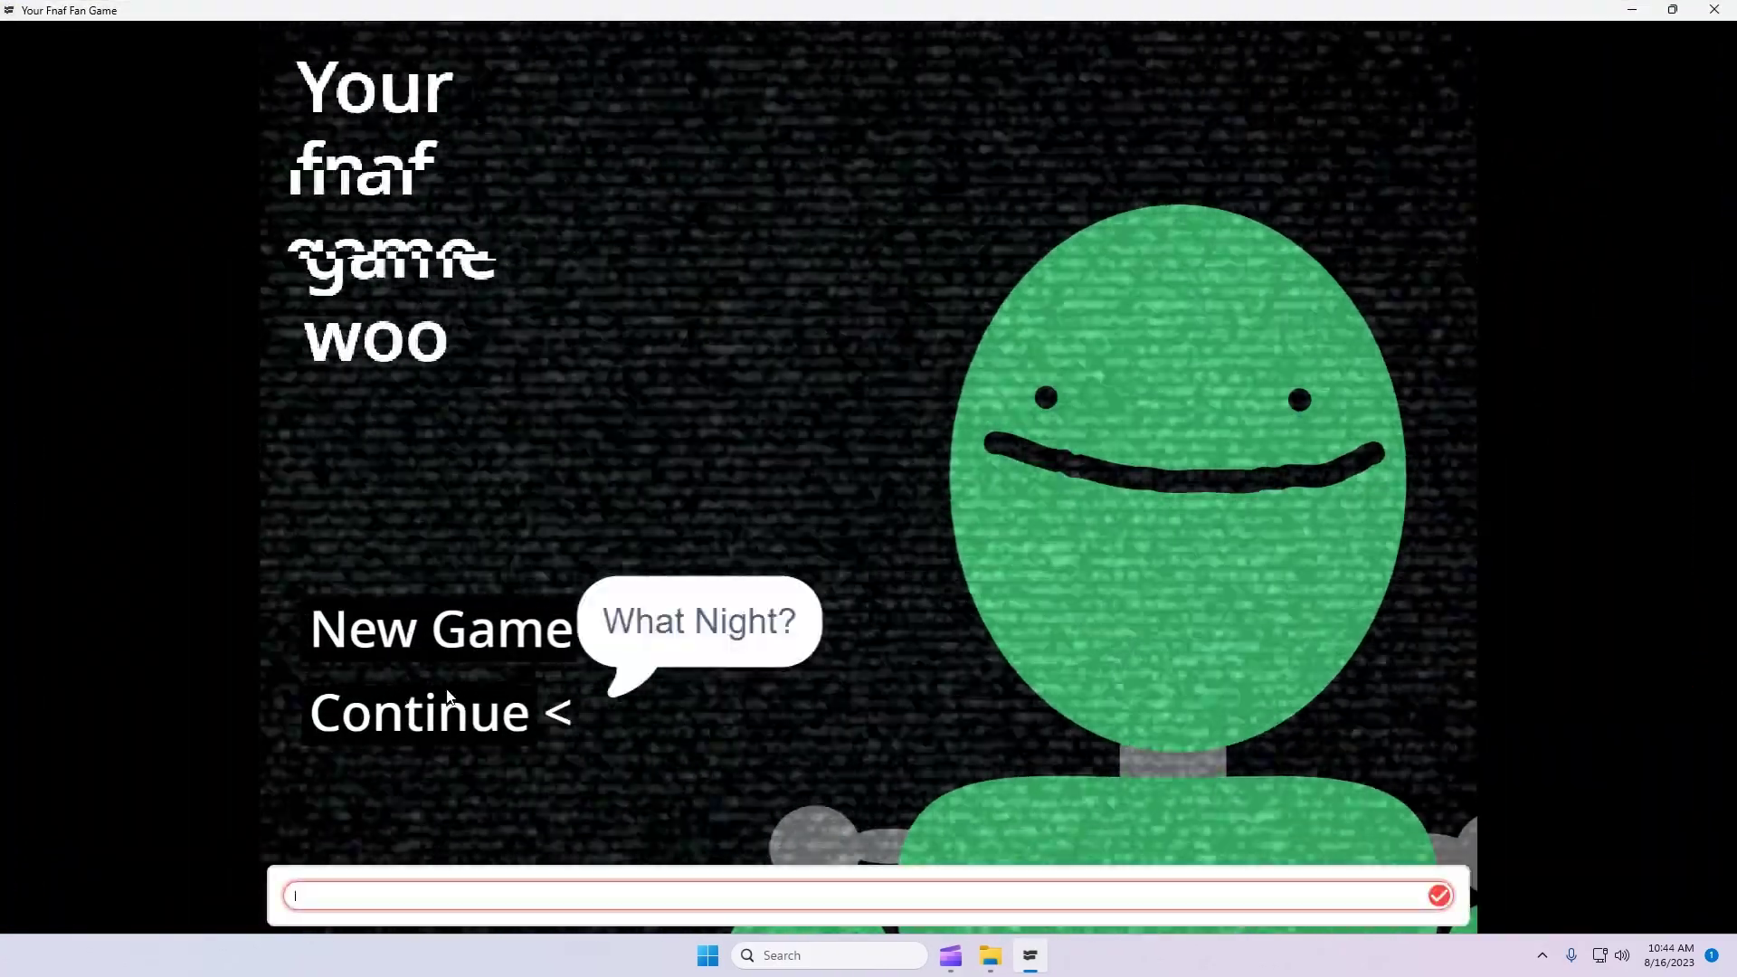
{"action": "key", "text": "Return"}
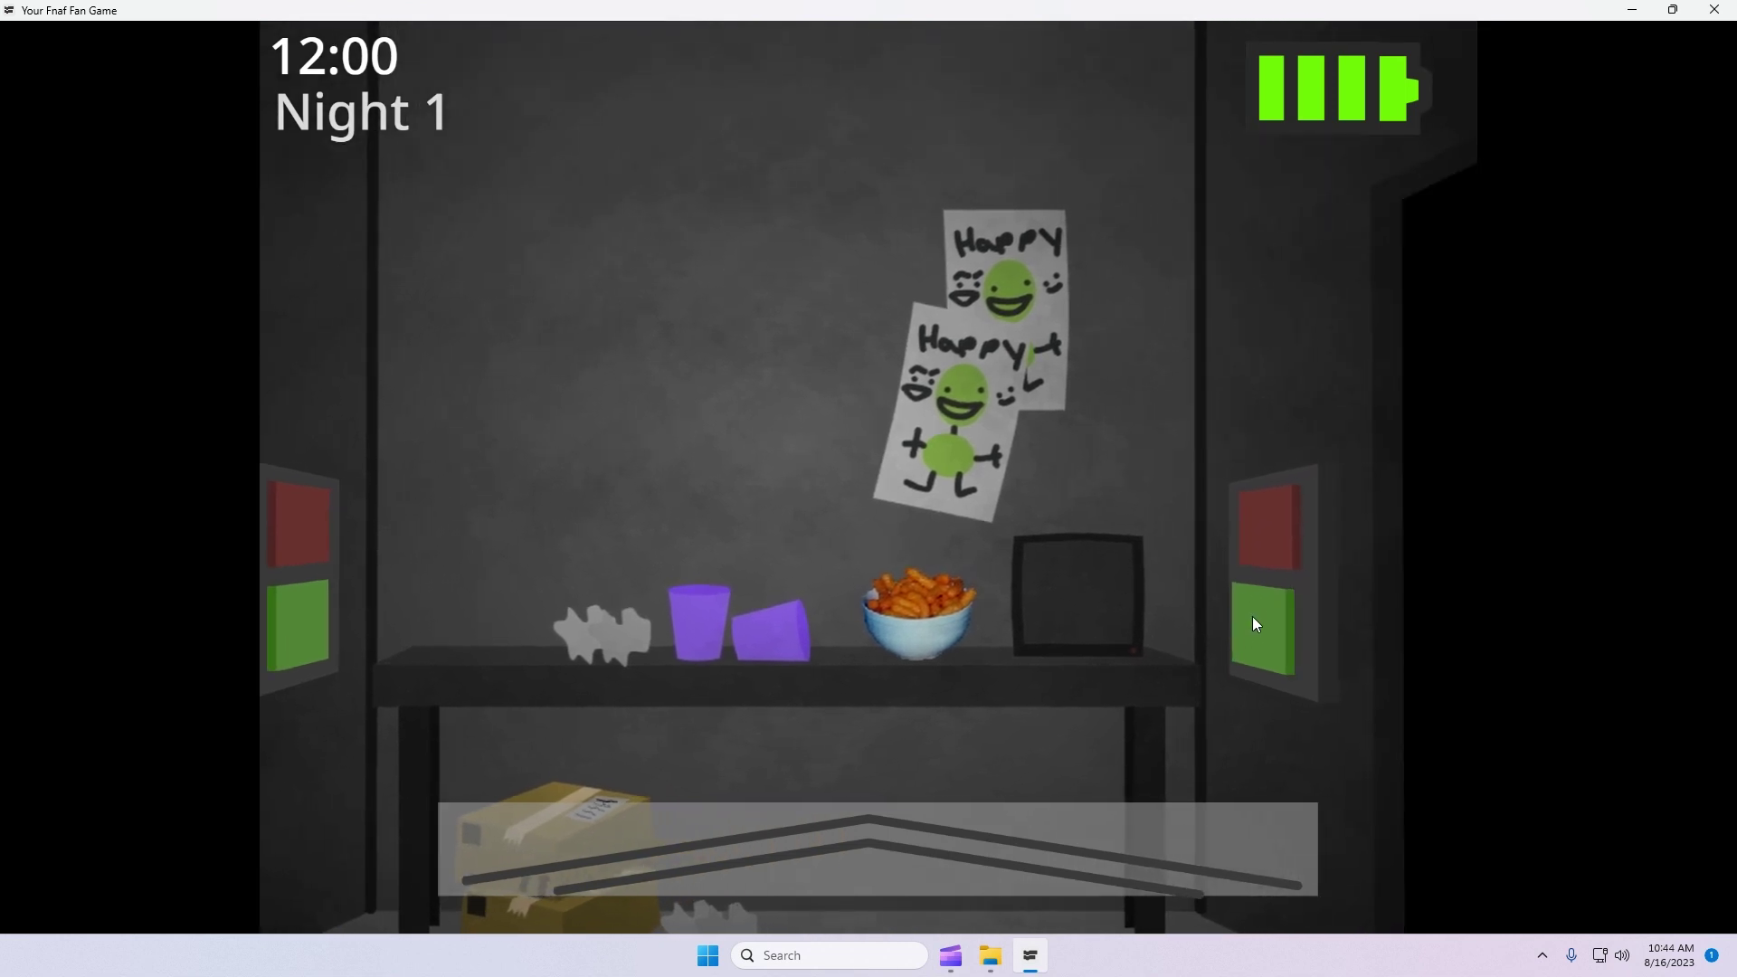
- Test the in-game camera monitor by viewing Cam 5, Cam 2 and Cam 1, and return to the office
{"action": "mouse_move", "coordinate": [1004, 814]}
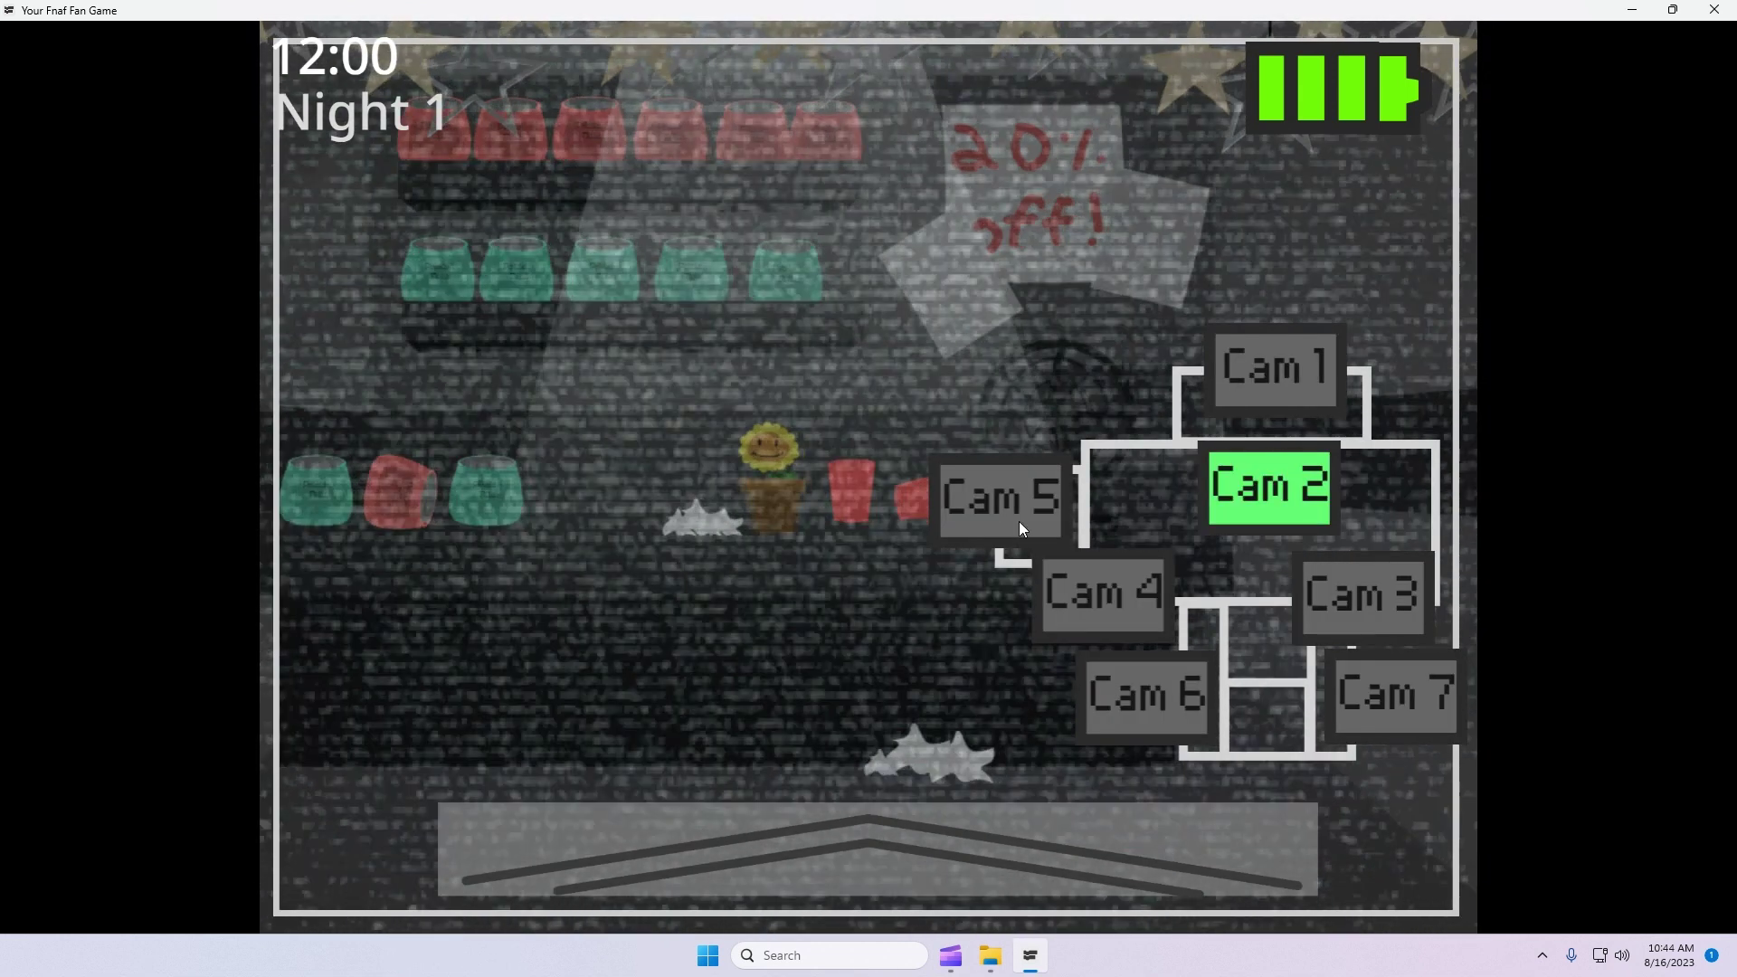
{"action": "left_click", "coordinate": [1004, 500]}
{"action": "left_click", "coordinate": [1213, 502]}
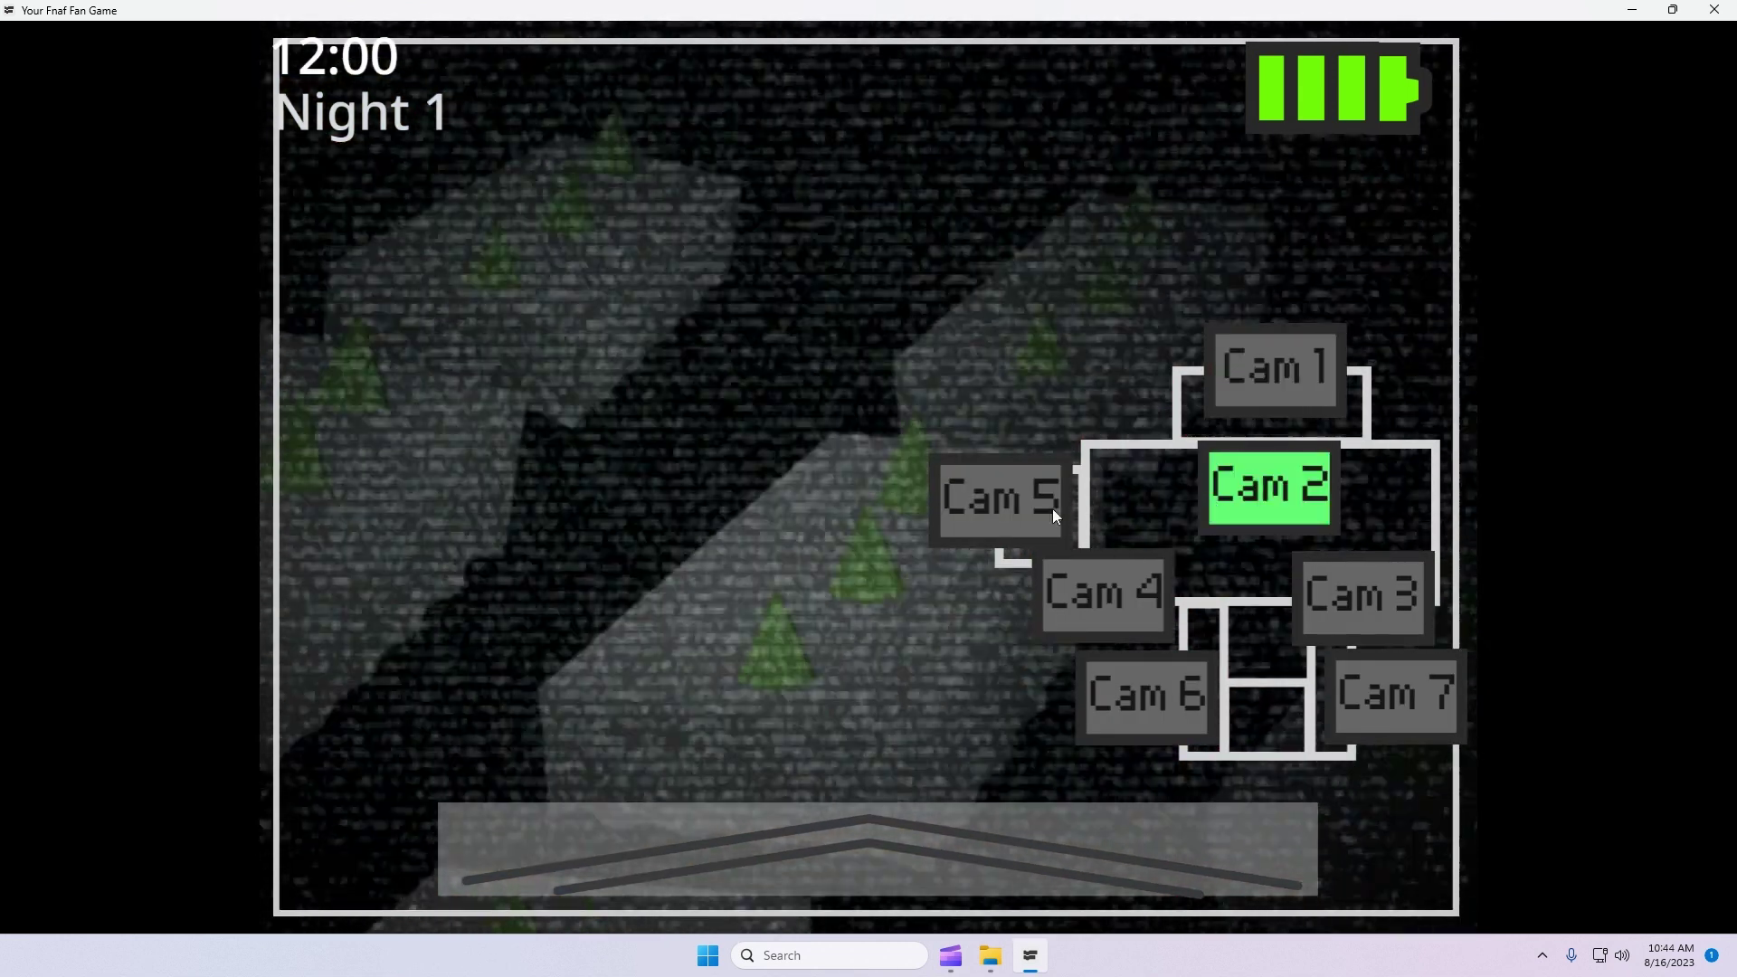
{"action": "left_click", "coordinate": [1049, 506]}
{"action": "left_click", "coordinate": [1094, 566]}
{"action": "left_click_drag", "start_coordinate": [422, 606], "coordinate": [429, 606]}
{"action": "left_click", "coordinate": [1249, 389]}
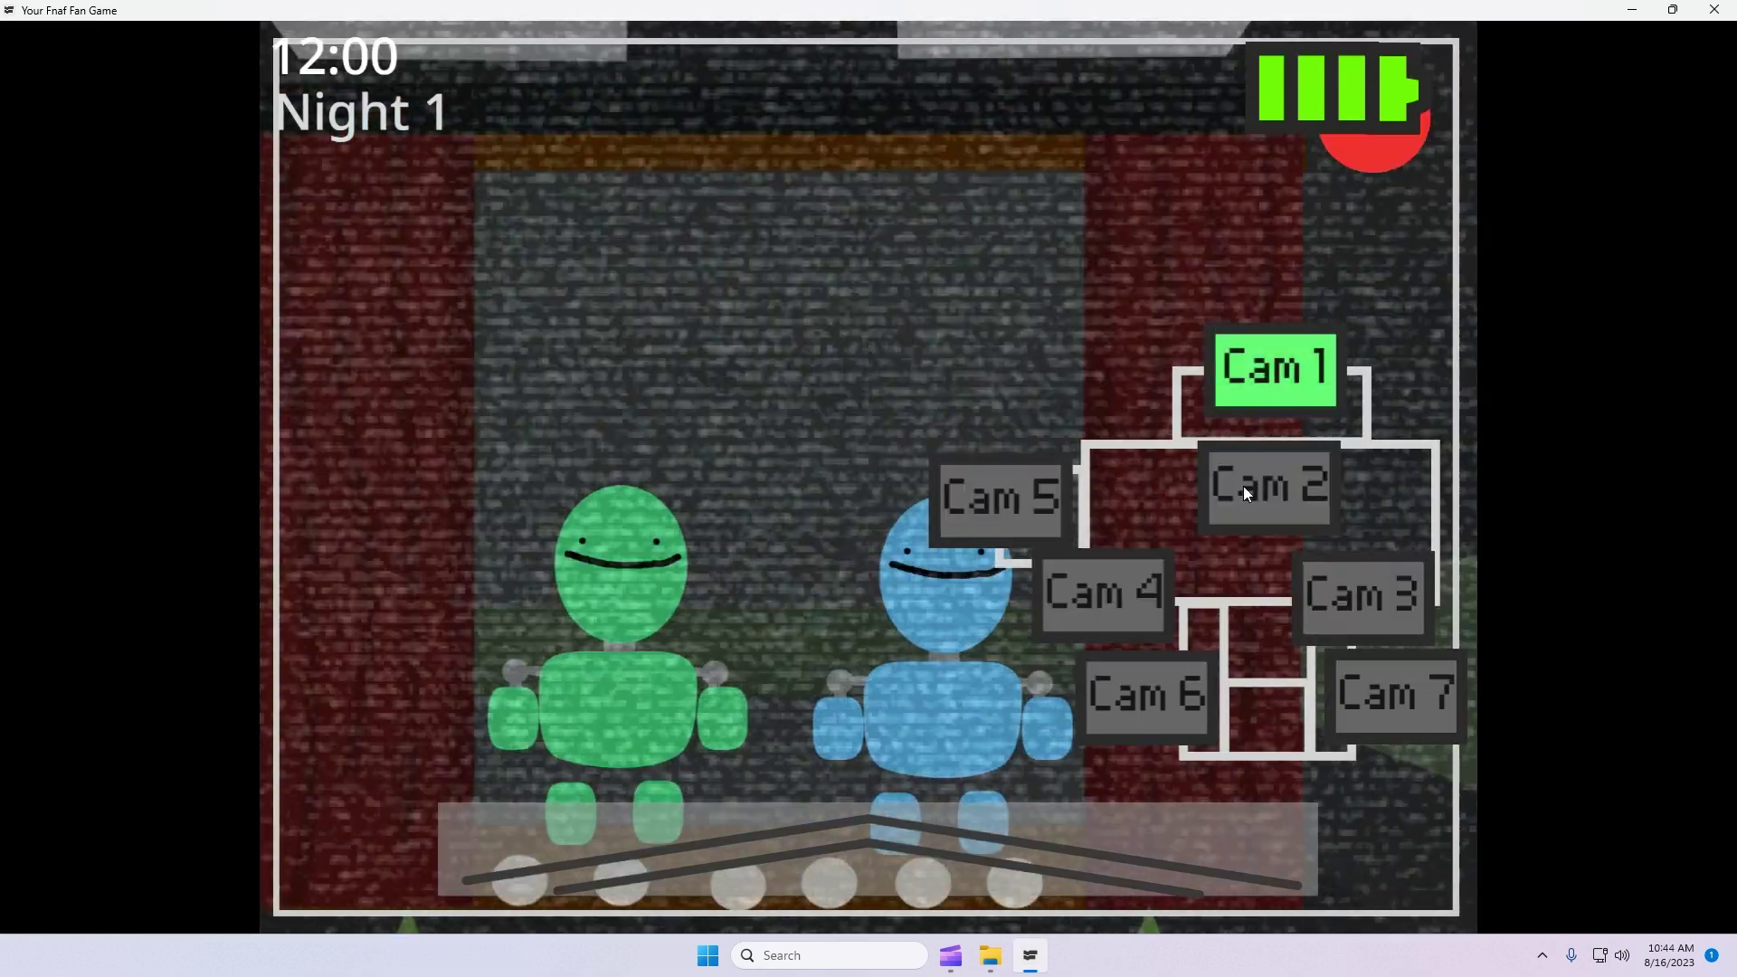
{"action": "left_click", "coordinate": [1243, 486]}
{"action": "left_click", "coordinate": [1267, 383]}
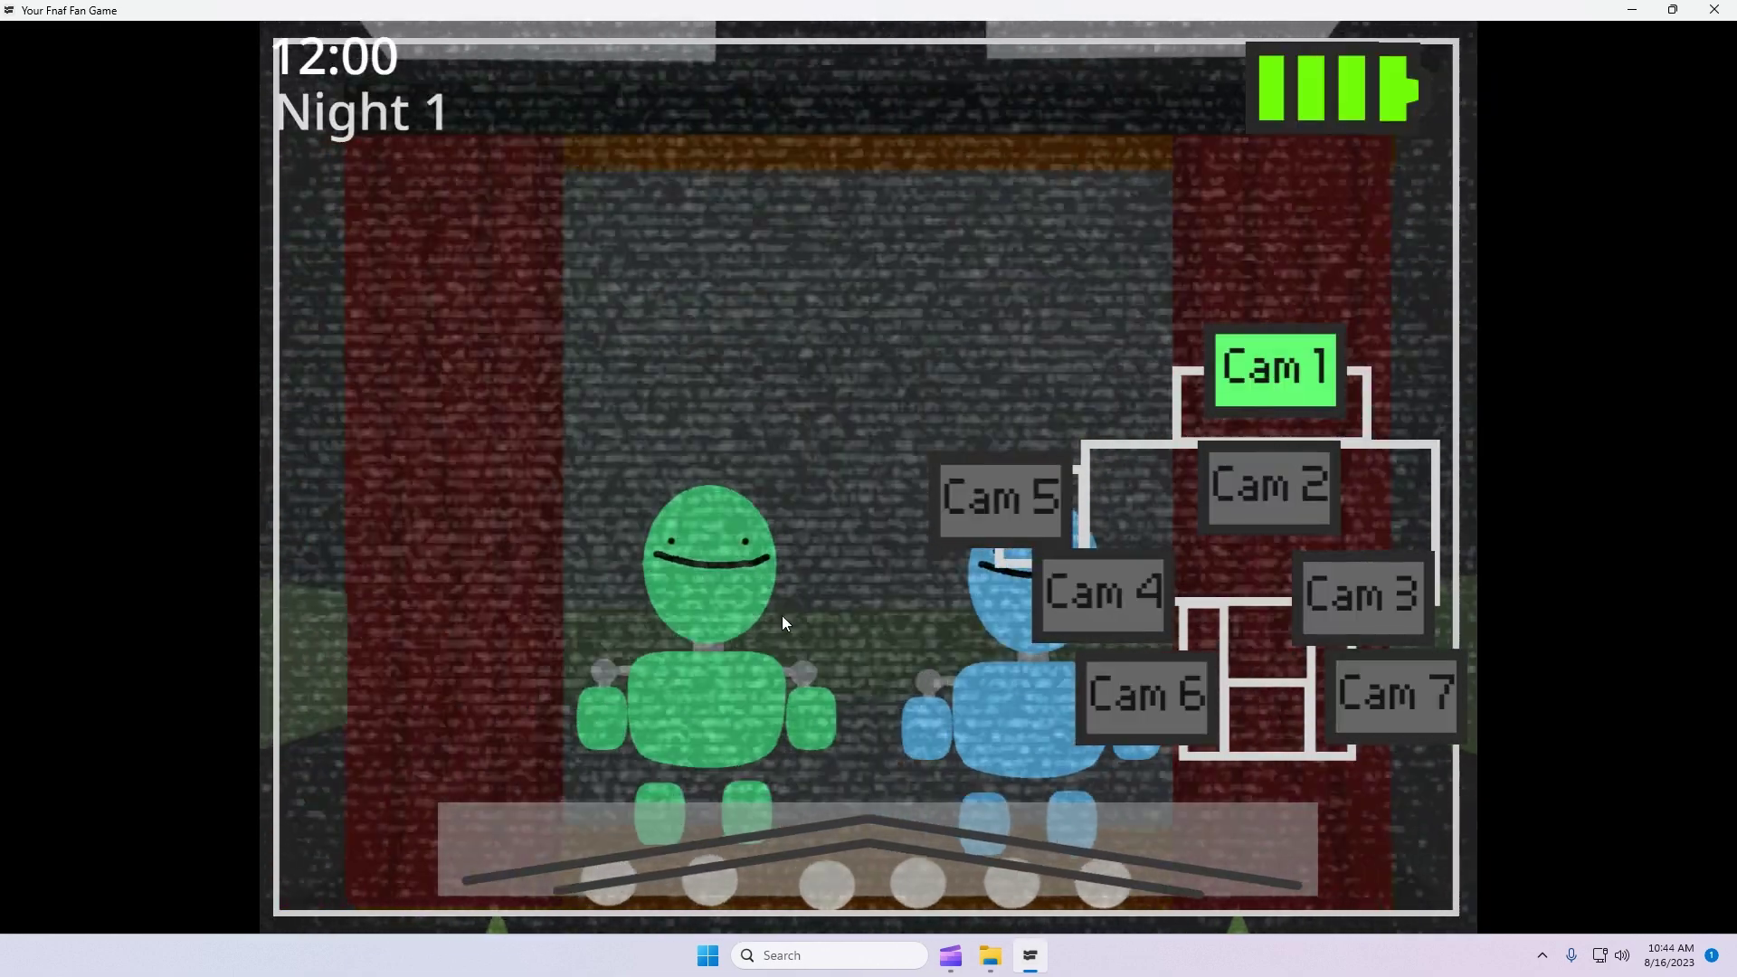
{"action": "mouse_move", "coordinate": [1039, 832]}
{"action": "mouse_move", "coordinate": [941, 859]}
{"action": "mouse_move", "coordinate": [886, 818]}
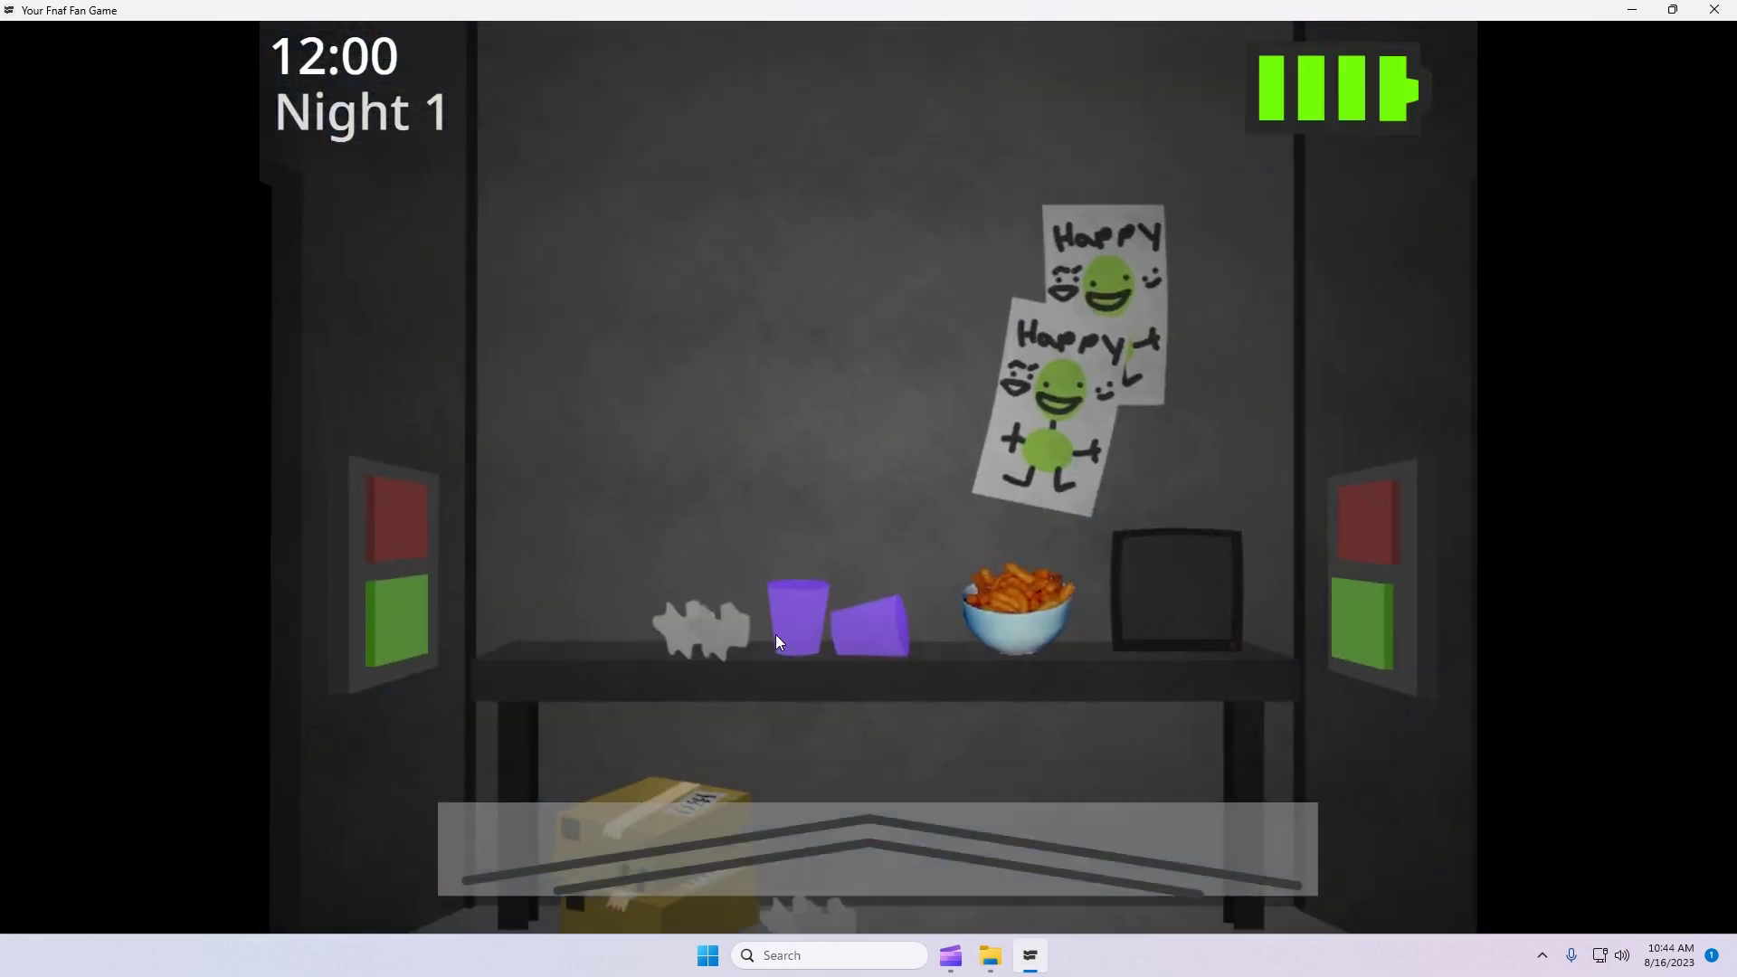